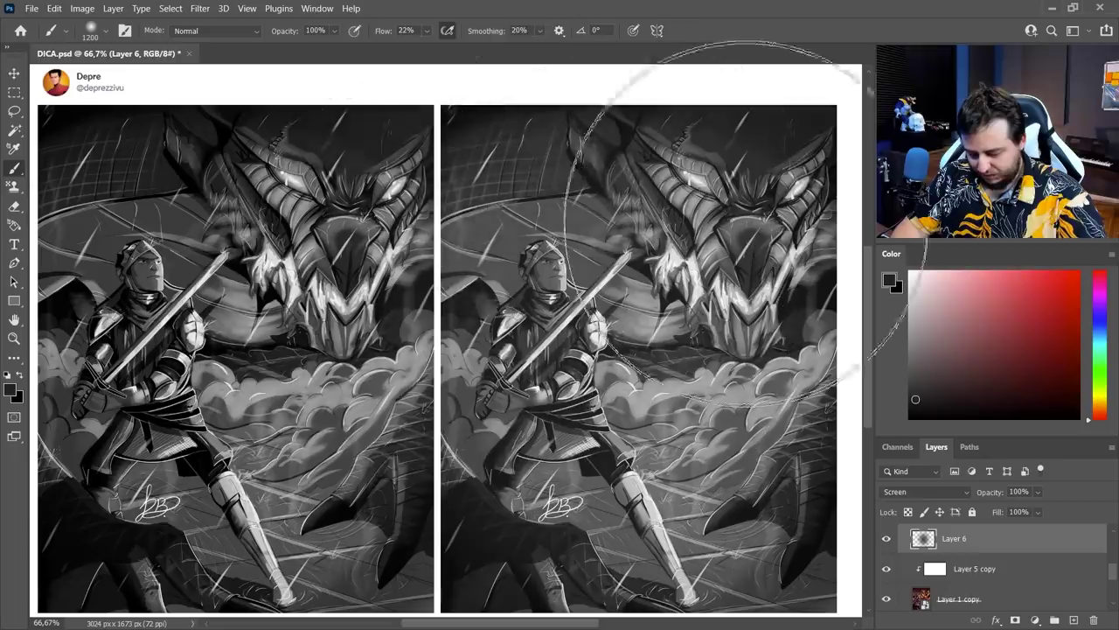
Lighten the grey fill, add a new clipped layer above Layer 6 and choose the Quadrado v2 brush at 67 px.
drag(920, 401, 910, 404)
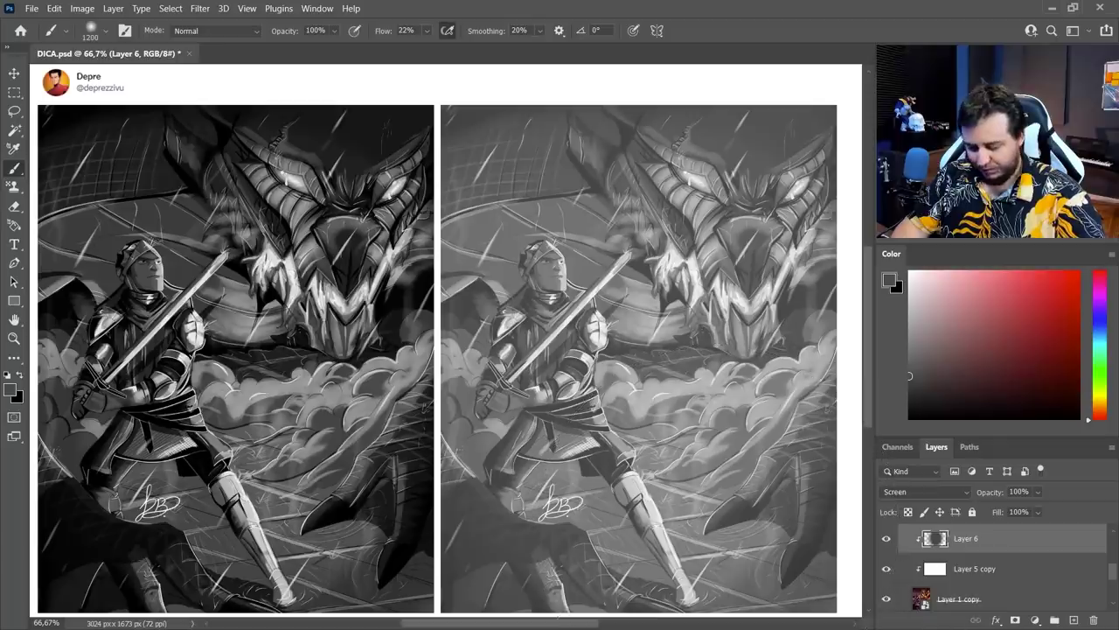
click(1073, 619)
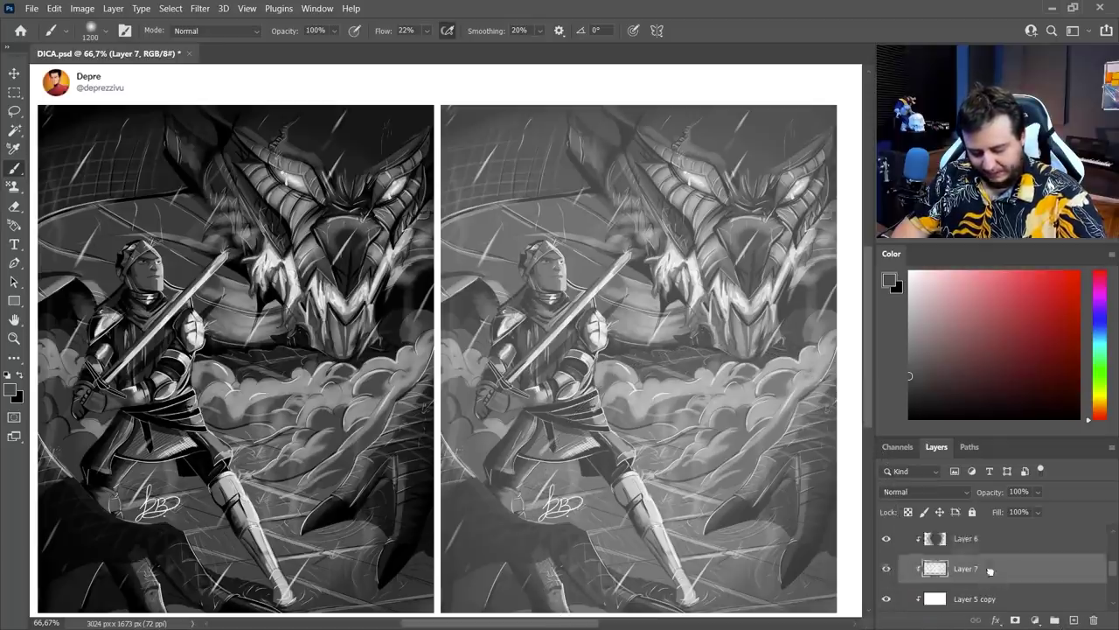
right_click(796, 424)
click(812, 431)
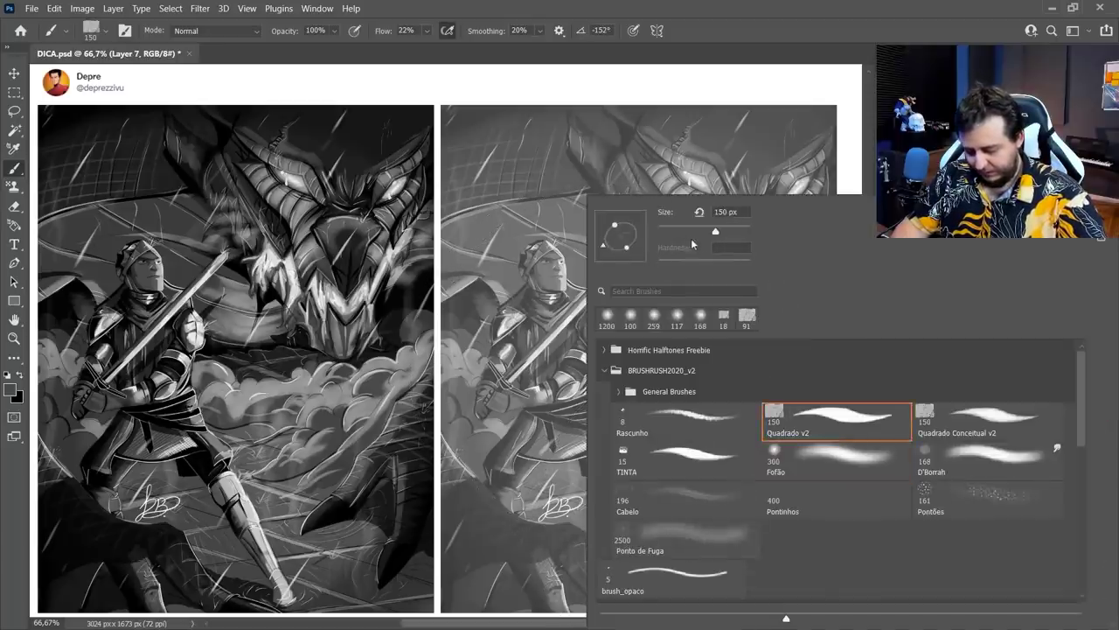
click(691, 232)
key(Return)
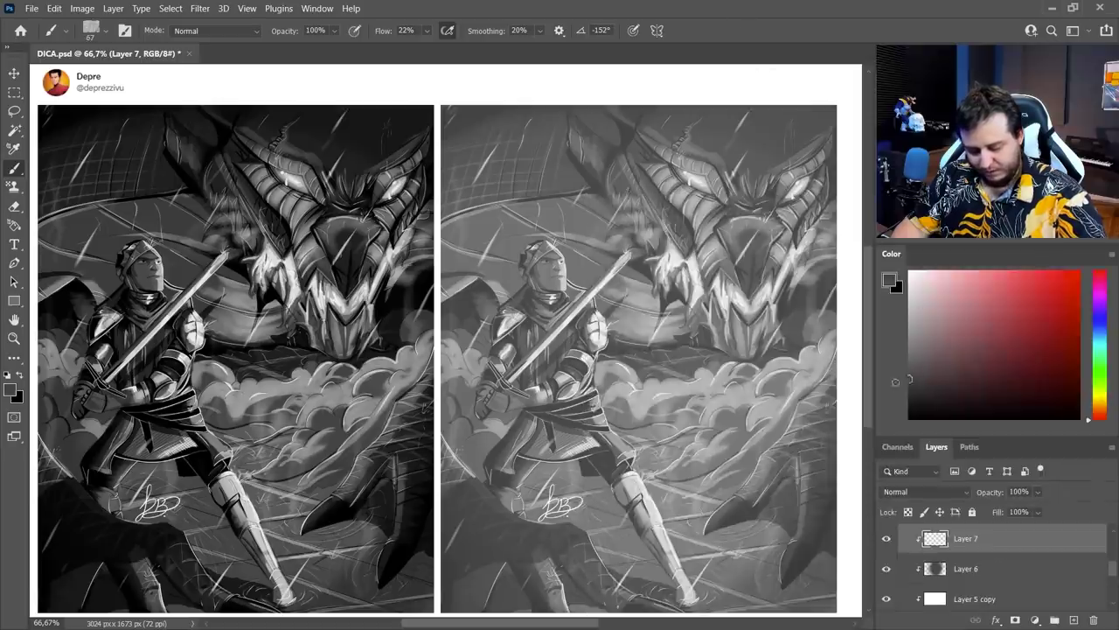
Outline the shadowed side of the knight's silhouette on Layer 7 with the Lasso and fill it with dark grey.
drag(895, 381, 887, 391)
key(l)
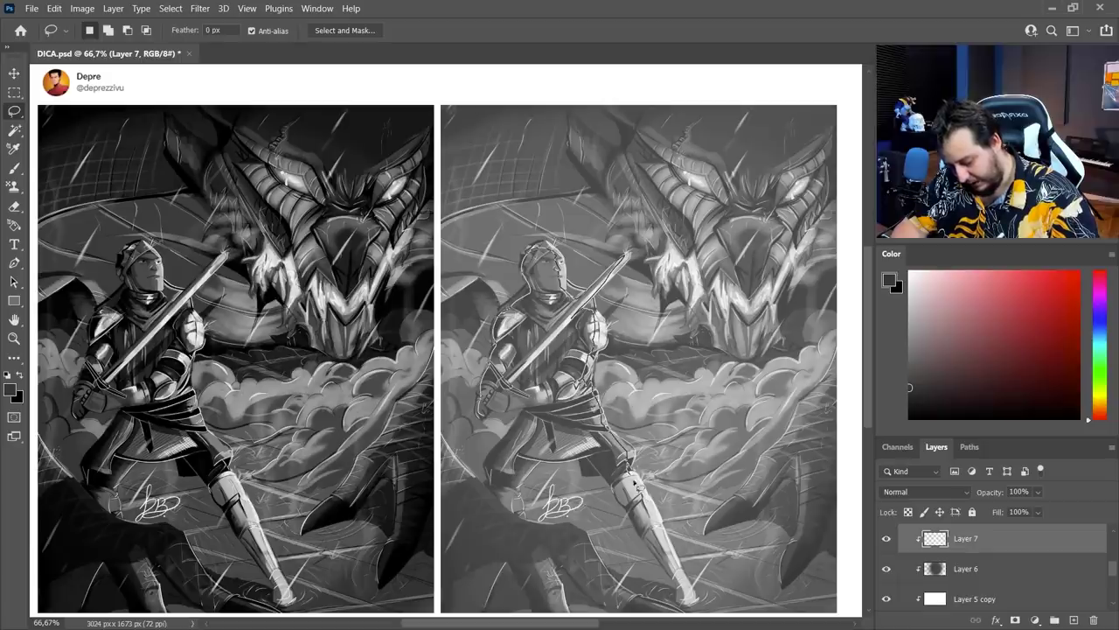
drag(634, 480, 688, 603)
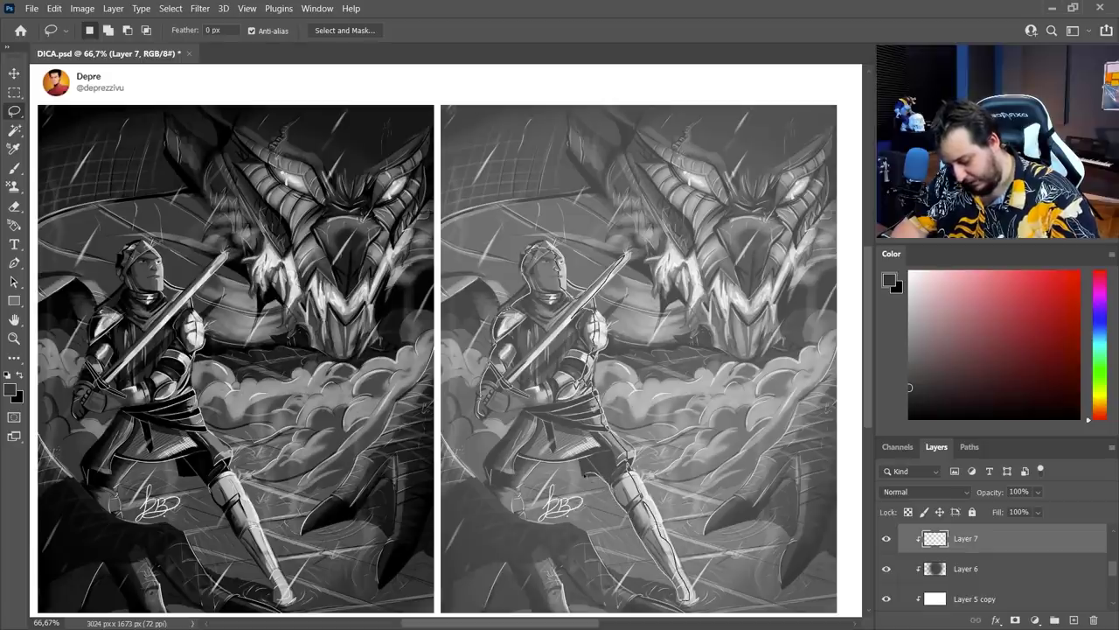
drag(586, 475, 491, 495)
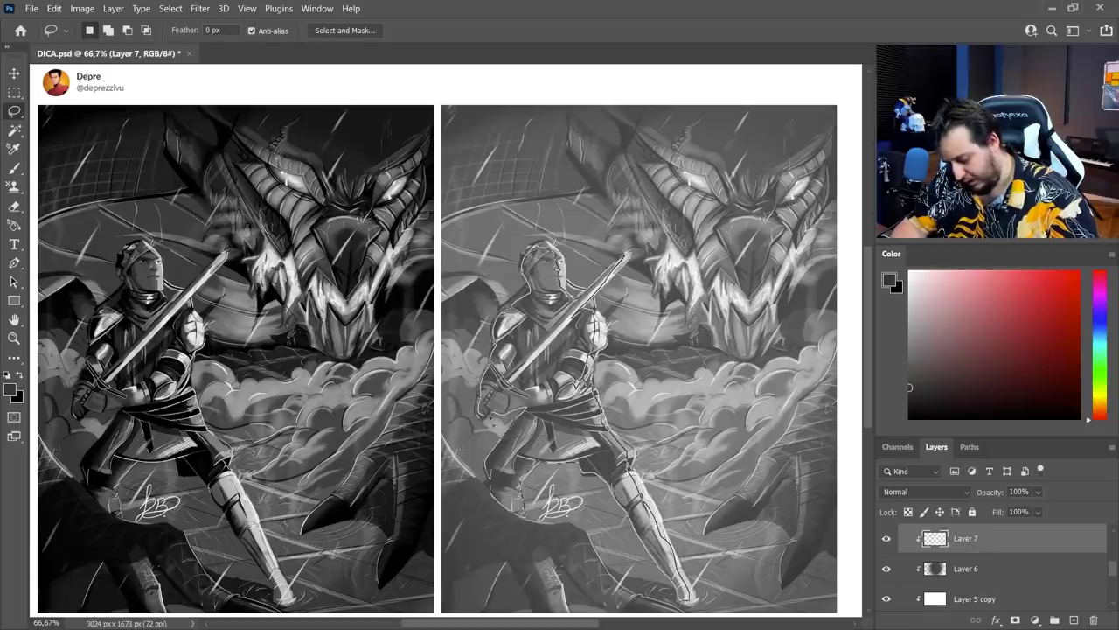
drag(492, 423, 486, 418)
key(g)
click(530, 402)
key(ctrl+d)
Set the knight's shadow layer to Multiply blending at 59% opacity.
click(918, 492)
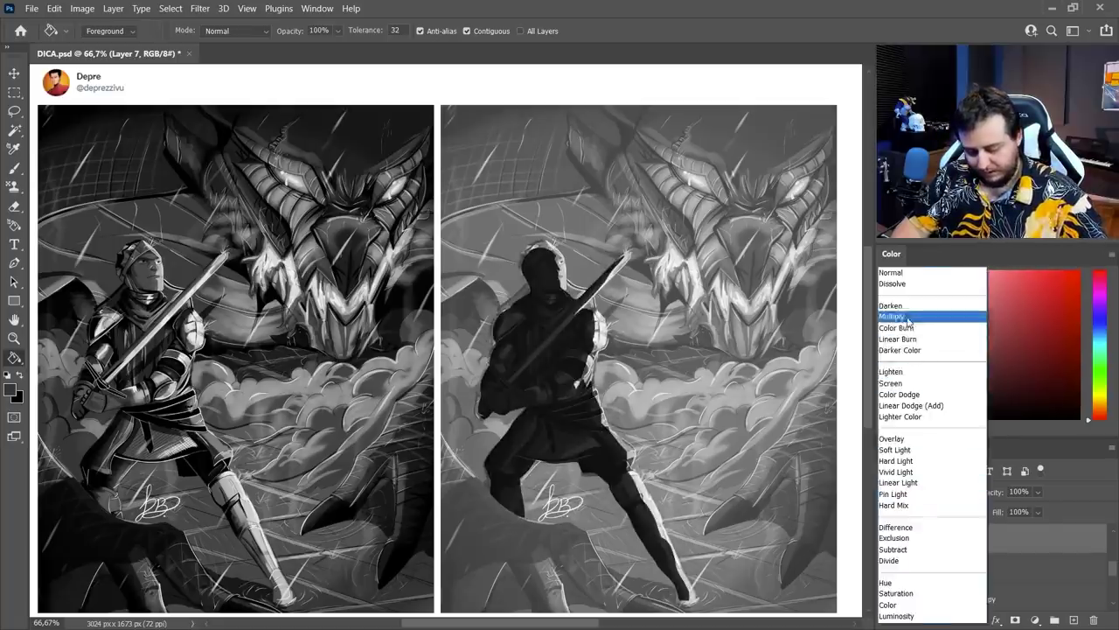
click(908, 317)
drag(1021, 516, 1023, 514)
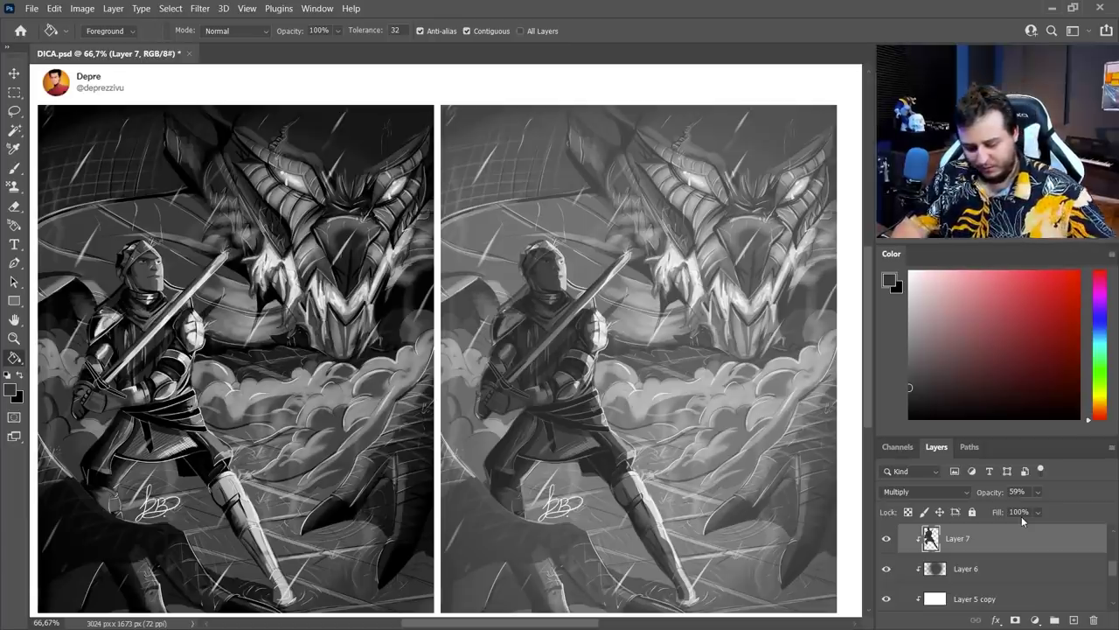
Add a new layer, outline the dragon's foreground claws with the Lasso and fill them with dark grey.
click(1074, 620)
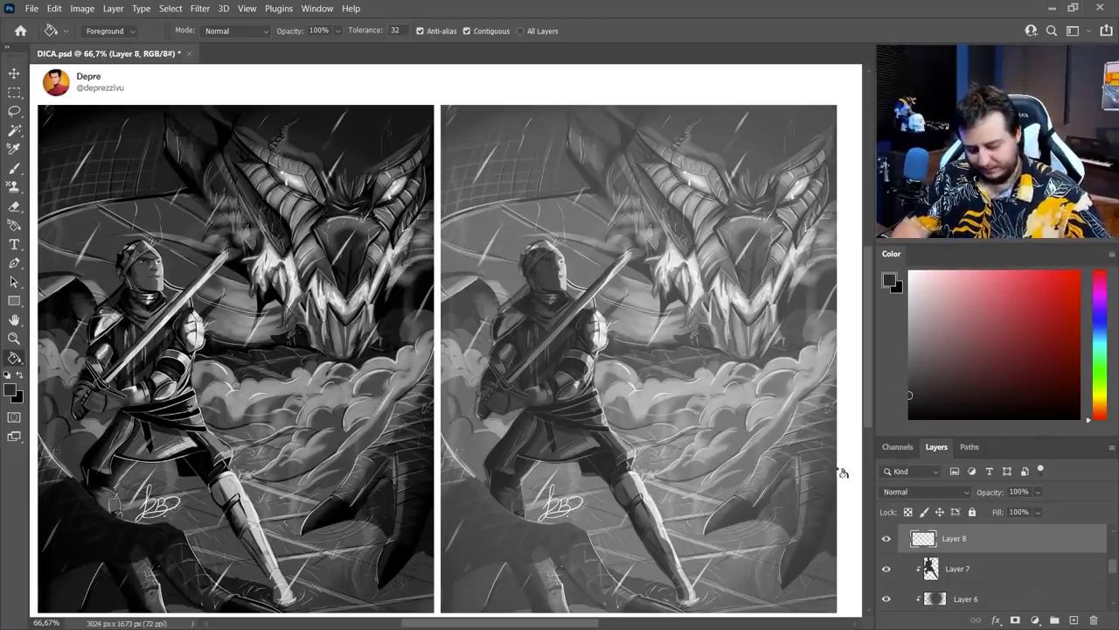
click(838, 361)
key(ctrl+z)
key(k)
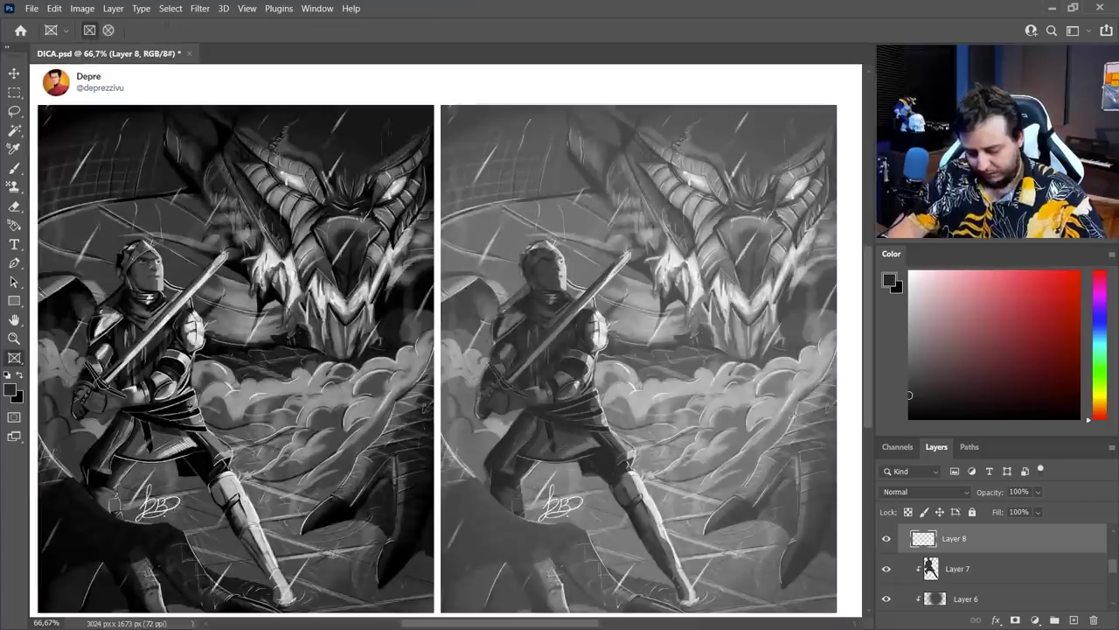
key(l)
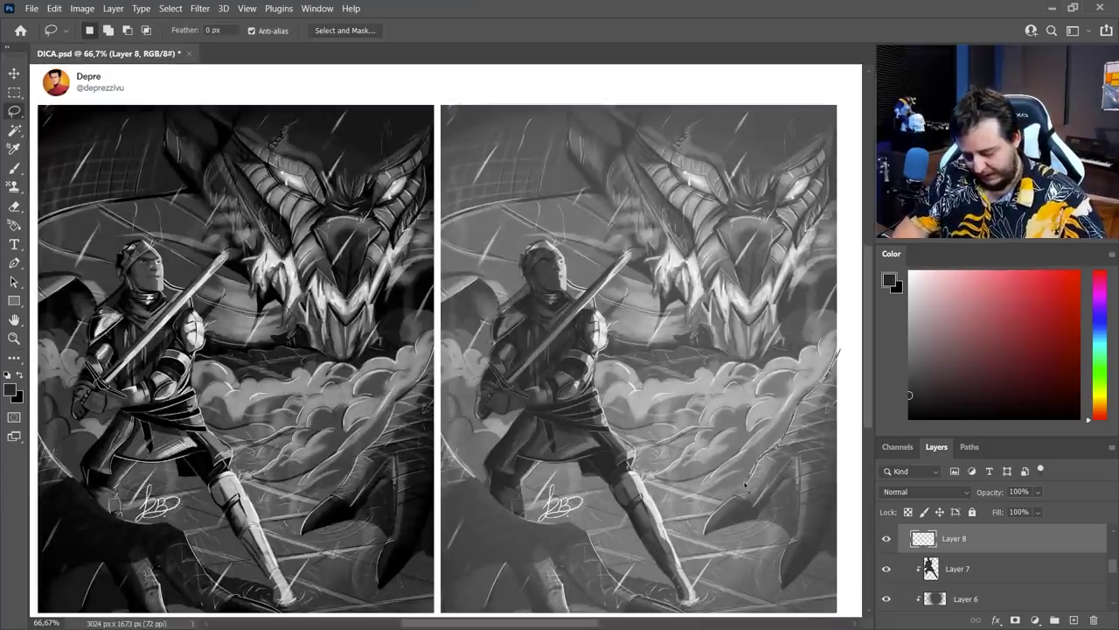
mouse_move(440, 430)
mouse_down()
mouse_move(523, 517)
mouse_move(585, 545)
mouse_move(655, 599)
mouse_move(587, 596)
mouse_up()
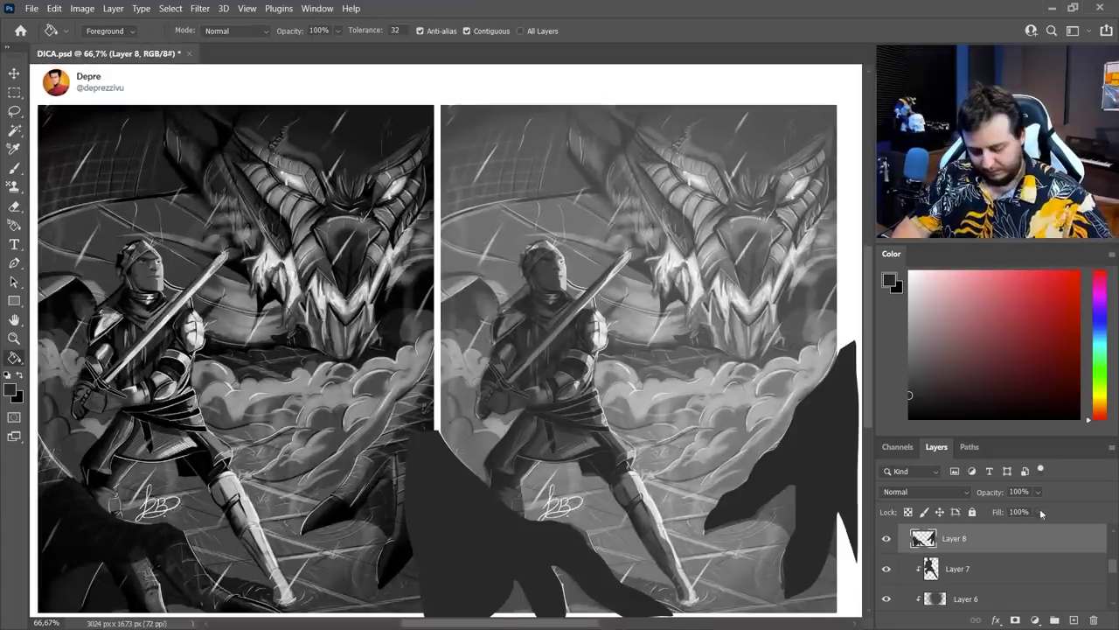
Set the claw layer to Multiply at 79% opacity and move it below Layer 7 in the clipped stack.
click(946, 493)
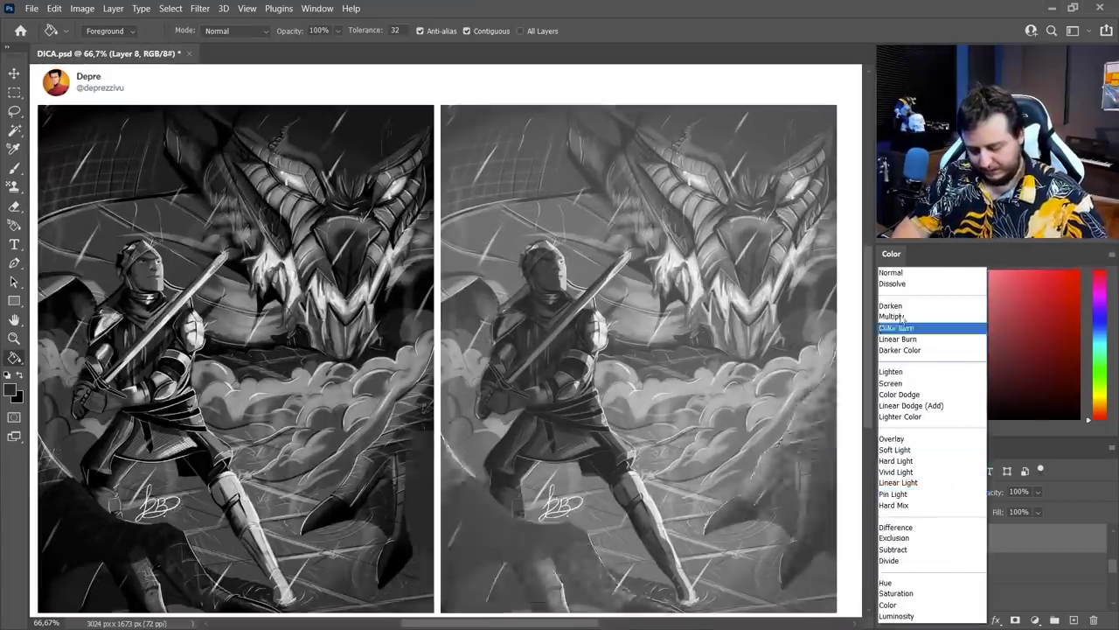
click(894, 316)
click(1038, 492)
drag(1040, 511, 1026, 512)
drag(968, 540, 967, 569)
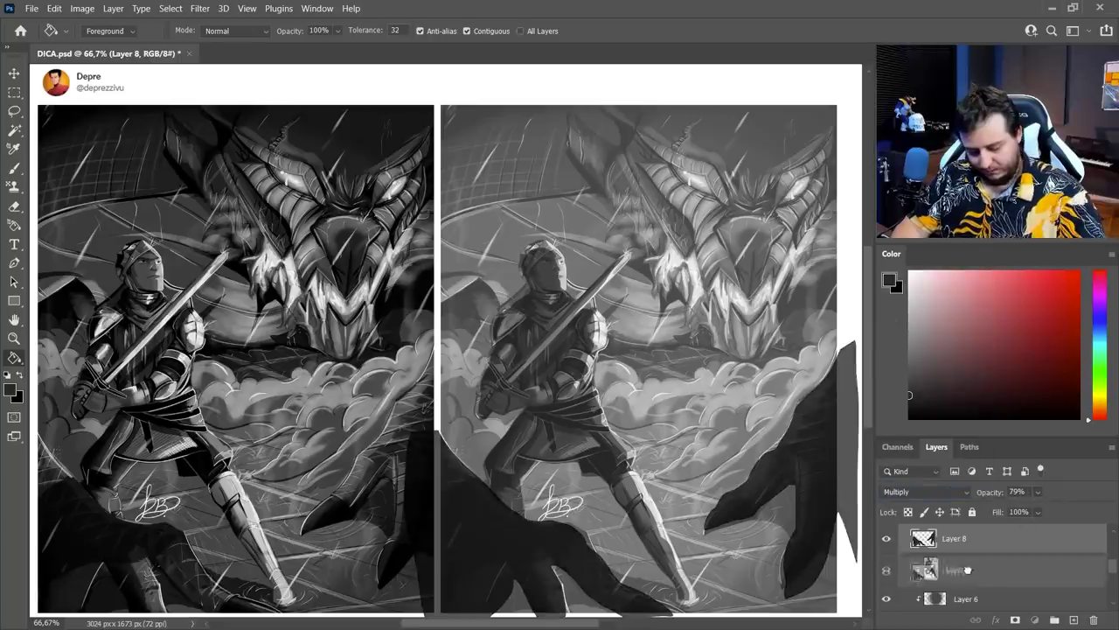
drag(967, 569, 967, 581)
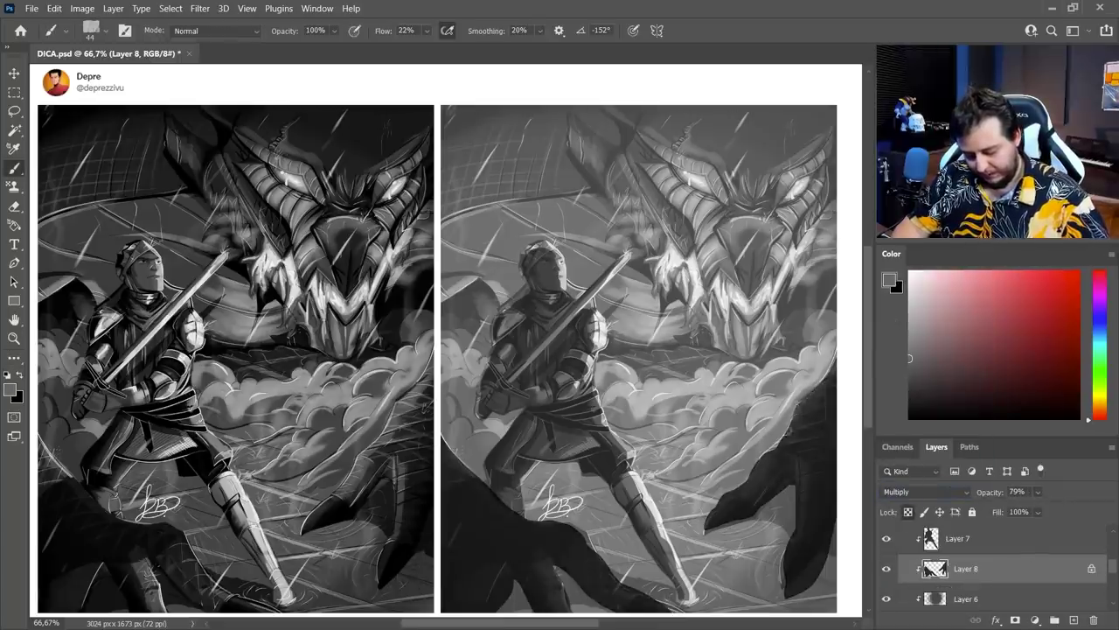
Brush lighter grey over the foreground claws within the locked transparency of Layer 8 to soften their tone.
click(909, 332)
drag(824, 378, 710, 521)
mouse_move(804, 451)
mouse_down()
mouse_move(789, 549)
mouse_move(764, 587)
mouse_up()
drag(530, 517, 611, 576)
drag(538, 553, 564, 596)
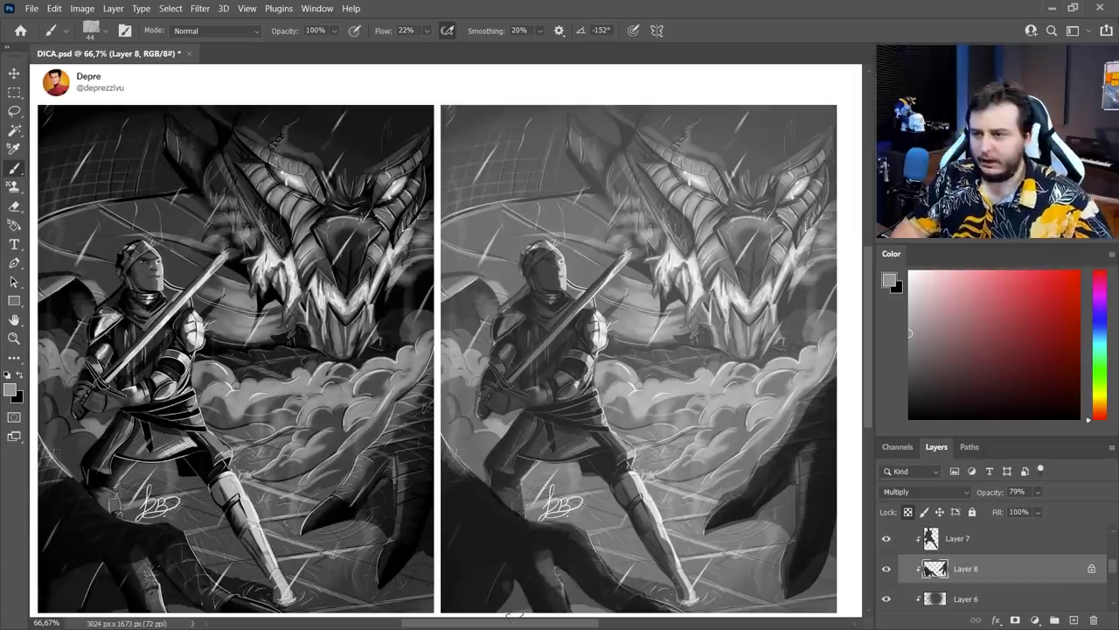
Add a new clipped layer directly above Layer 6.
click(974, 544)
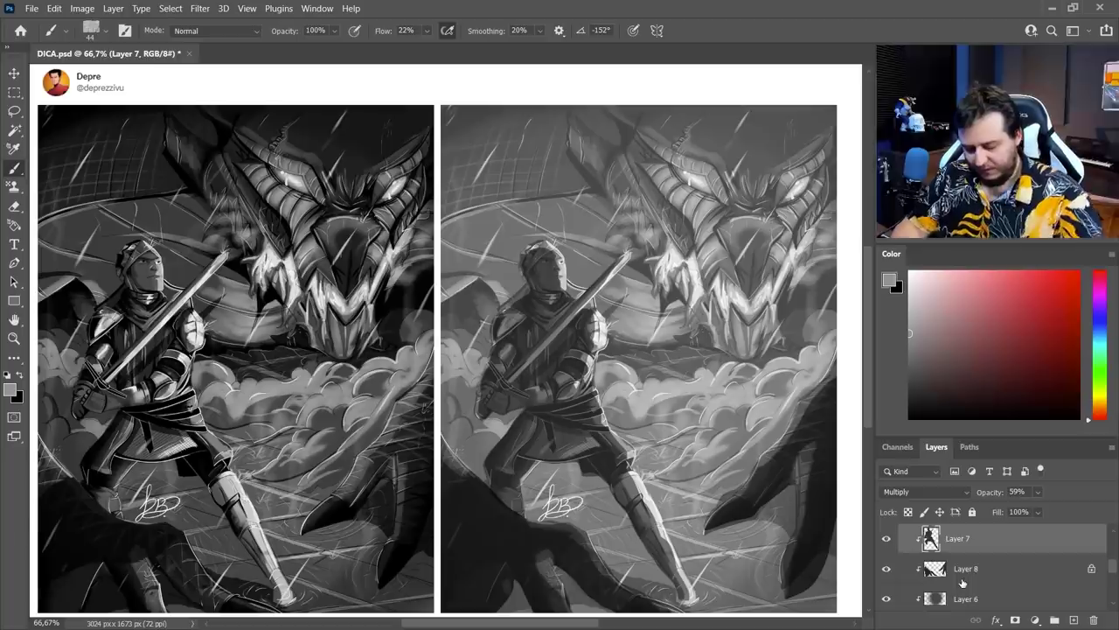
scroll(1099, 590, down, 2)
scroll(986, 570, up, 1)
click(987, 571)
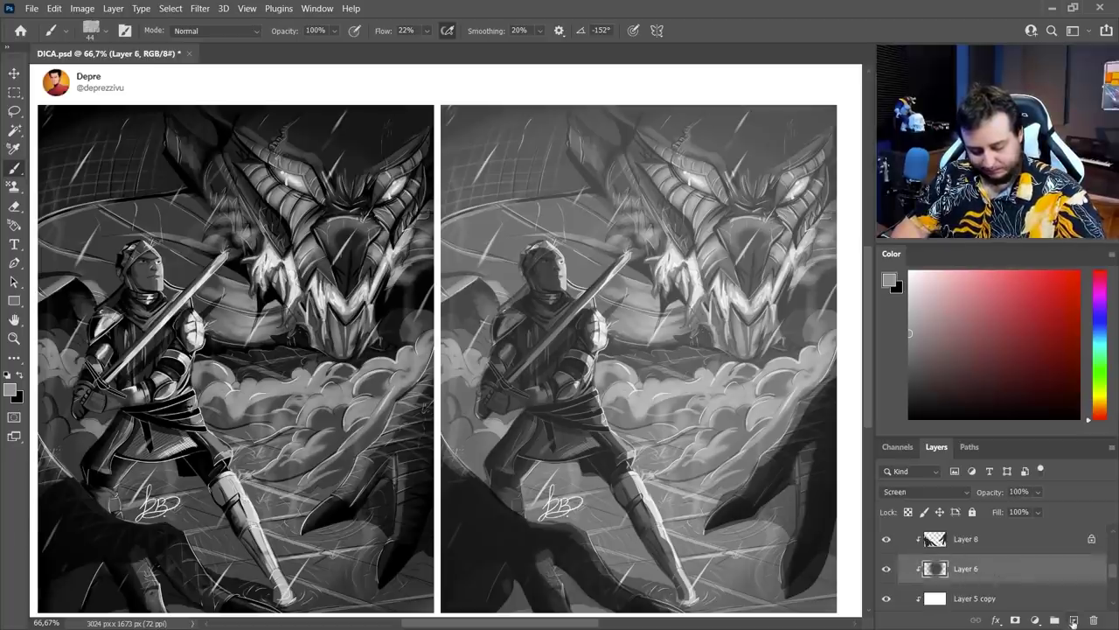
click(1074, 620)
Choose the soft Fofão brush at 500 px.
right_click(698, 406)
click(787, 459)
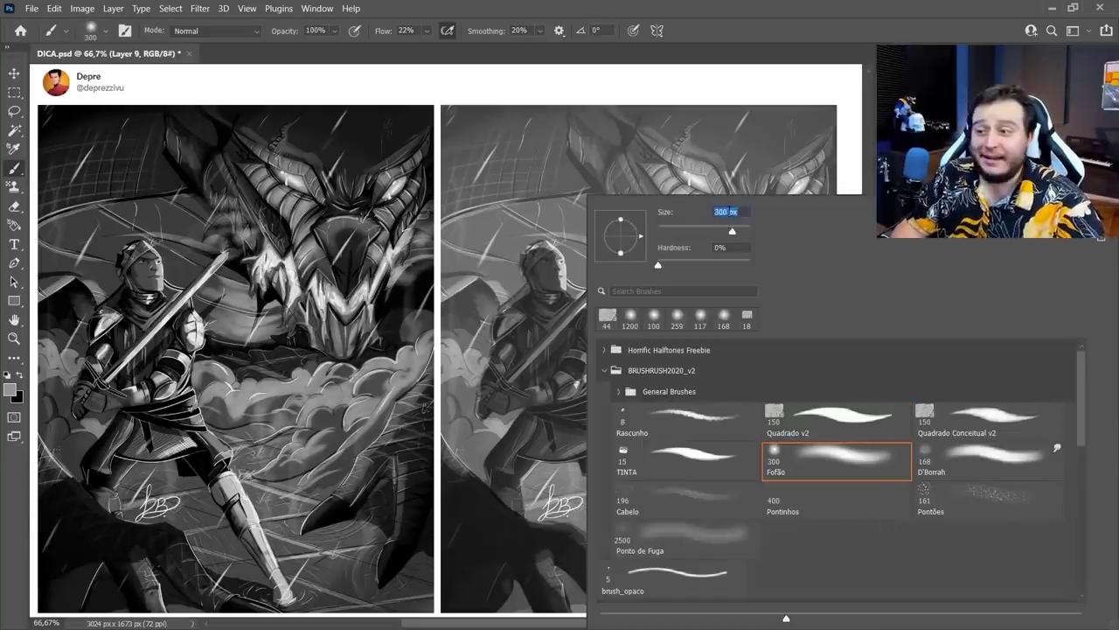
text(500)
key(Return)
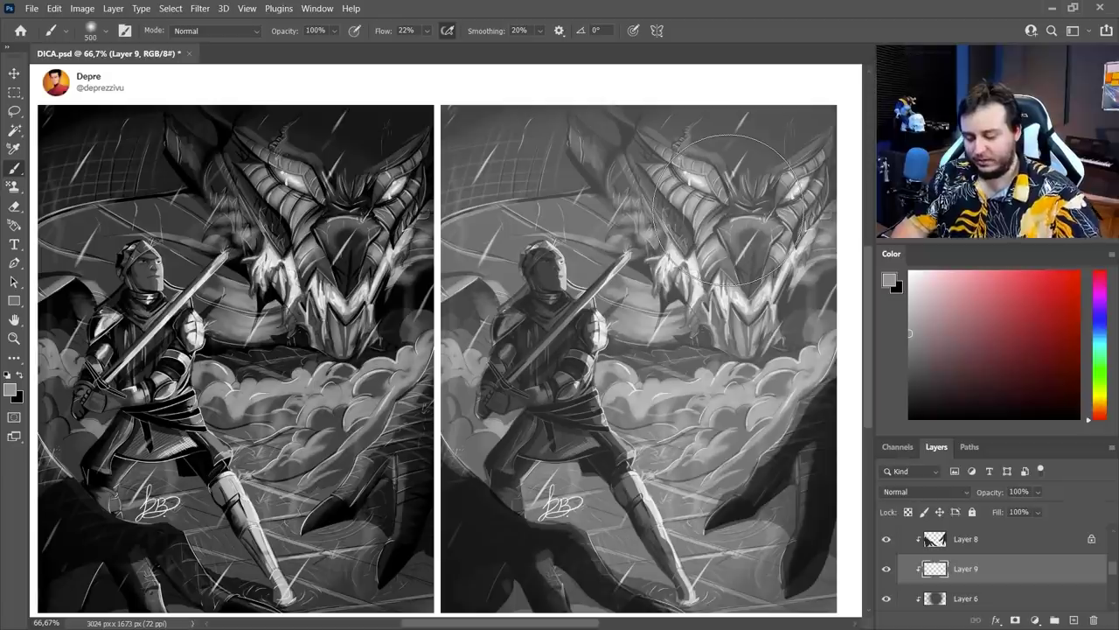
Paint a grey patch behind the knight with the Quadrado v2 brush at 133 px and set Layer 9 to Multiply.
right_click(668, 252)
click(793, 428)
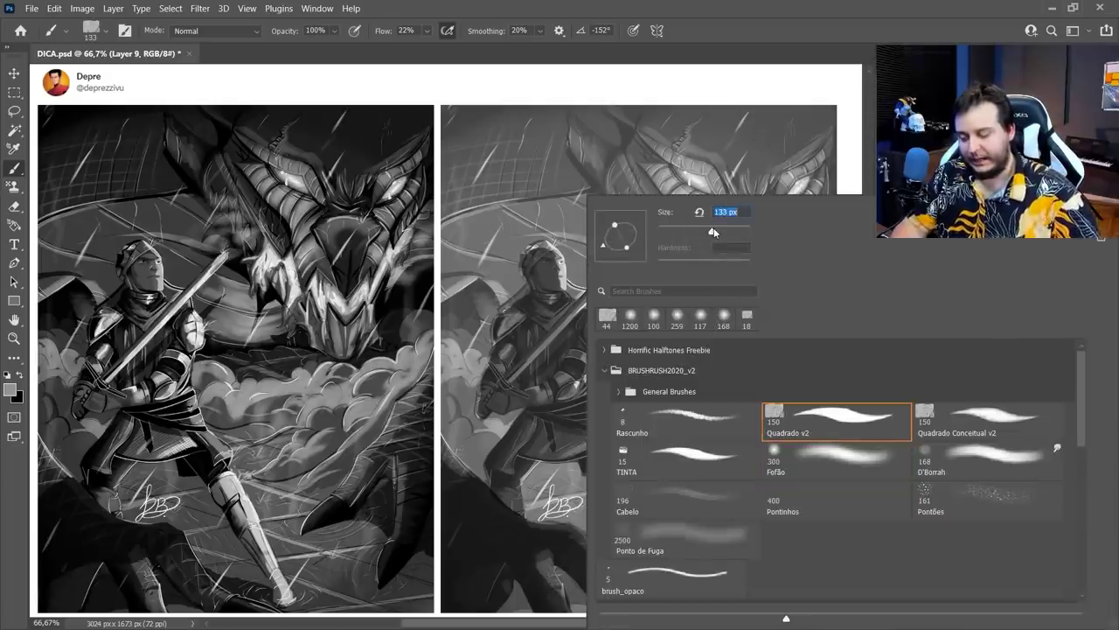
key(Return)
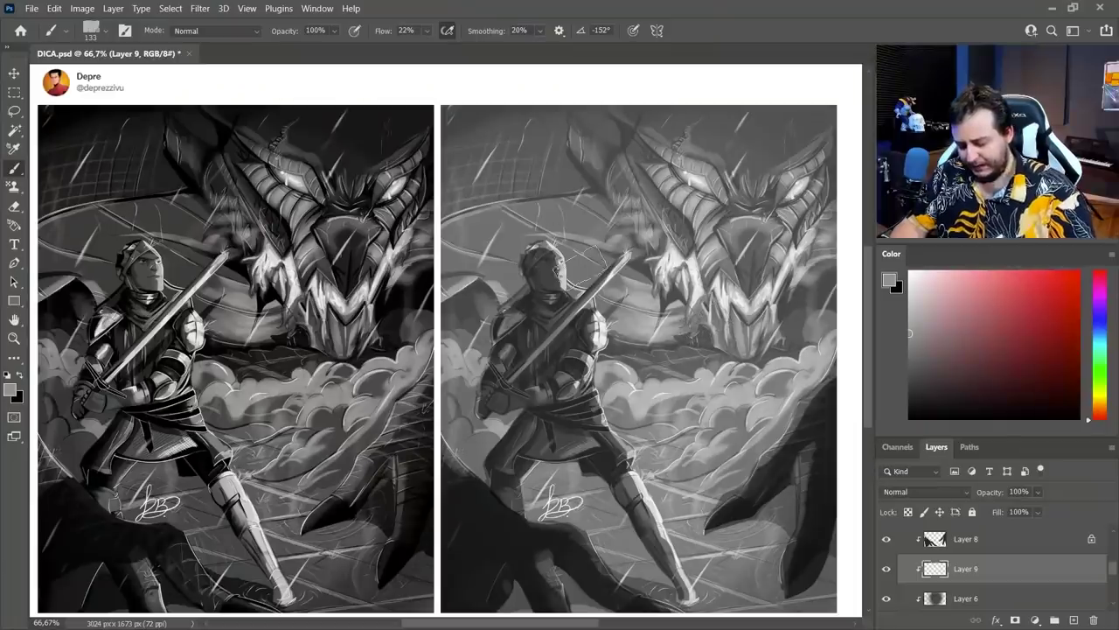
mouse_move(479, 230)
mouse_down()
mouse_move(470, 293)
mouse_move(468, 210)
mouse_up()
click(927, 472)
click(967, 495)
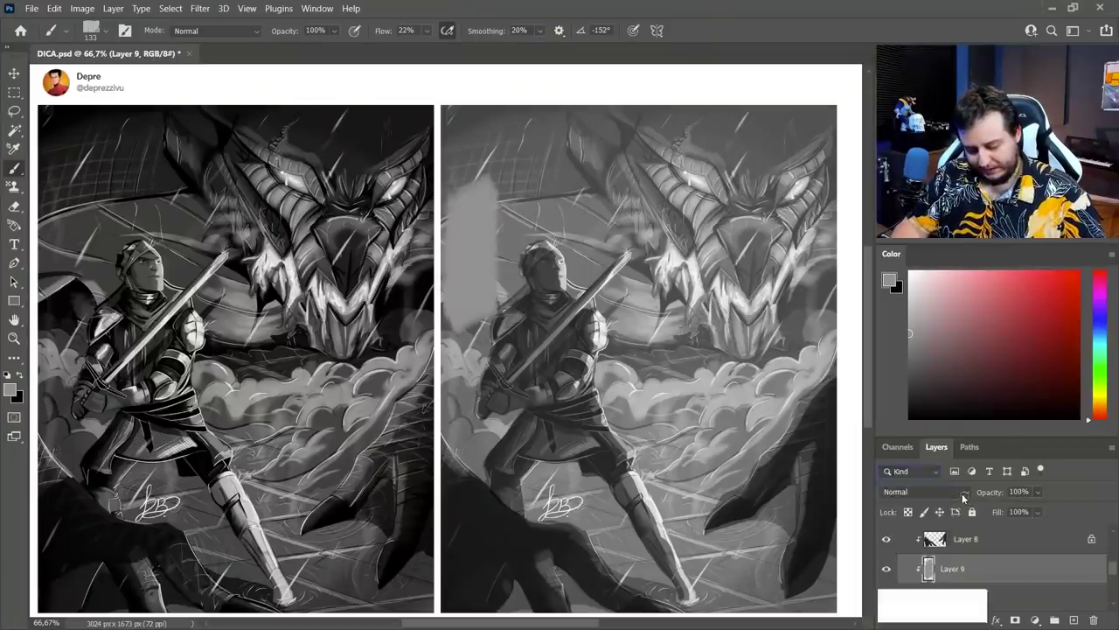
click(966, 492)
click(901, 325)
Darken the upper background and the dragon with broad grey strokes on Layer 9.
mouse_move(477, 297)
mouse_down()
mouse_move(528, 197)
mouse_move(472, 293)
mouse_up()
mouse_move(972, 581)
mouse_down()
mouse_move(969, 627)
mouse_move(969, 572)
mouse_up()
key(ctrl+bracketright)
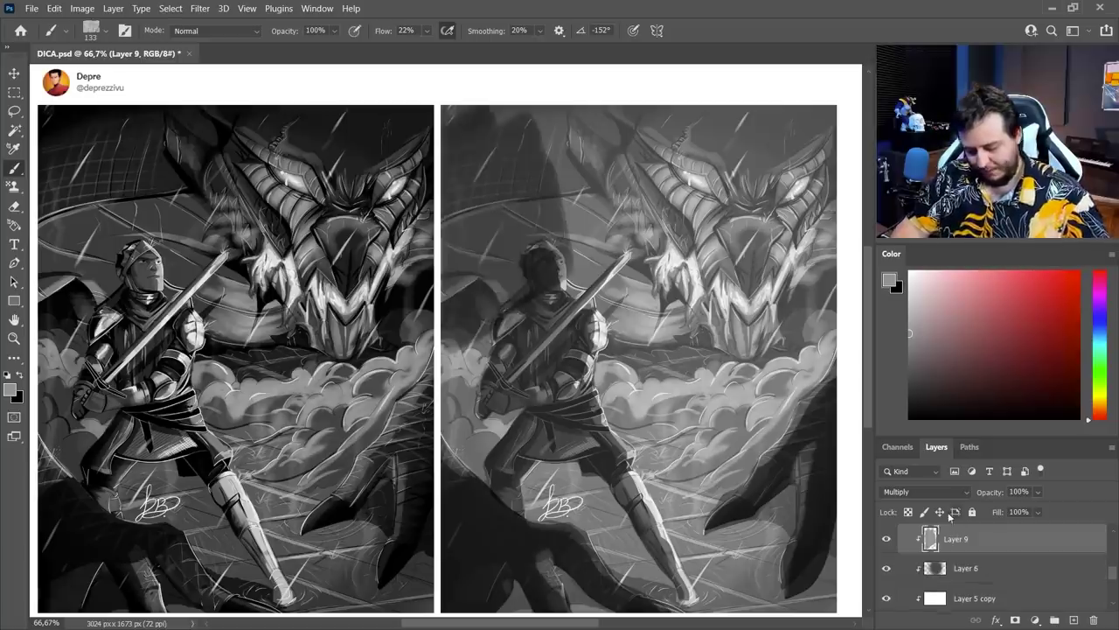
mouse_move(584, 284)
mouse_down()
mouse_move(623, 316)
mouse_move(782, 223)
mouse_up()
mouse_move(686, 263)
mouse_down()
mouse_move(814, 135)
mouse_move(842, 220)
mouse_move(791, 330)
mouse_up()
mouse_move(752, 140)
mouse_down()
mouse_move(629, 227)
mouse_move(682, 113)
mouse_move(569, 192)
mouse_move(581, 253)
mouse_up()
mouse_move(521, 122)
mouse_down()
mouse_move(568, 122)
mouse_move(457, 131)
mouse_up()
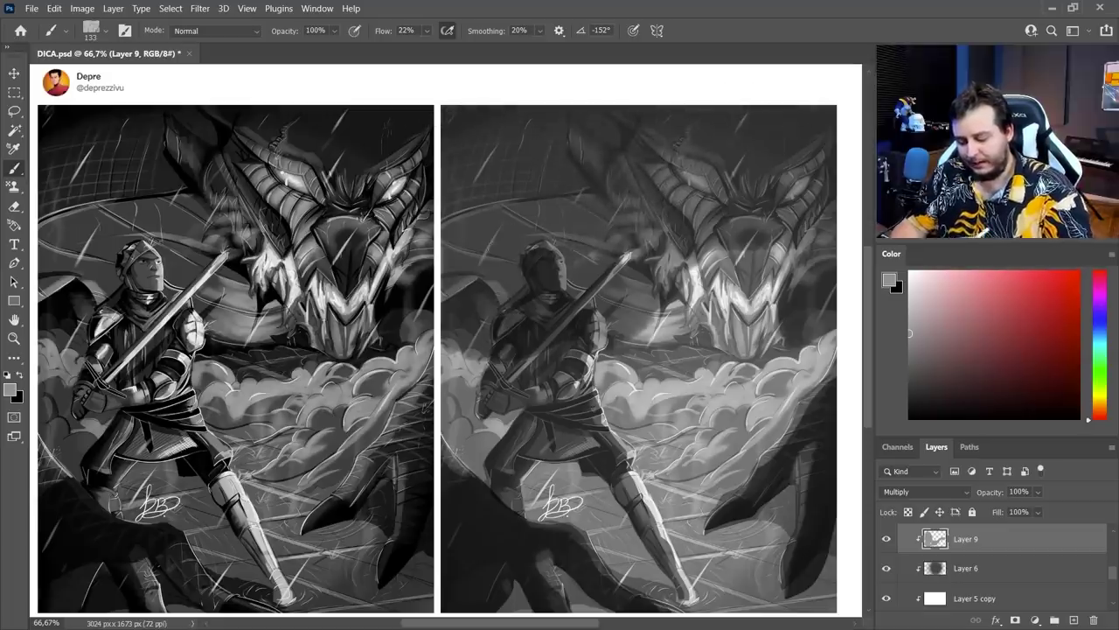
drag(605, 341, 626, 338)
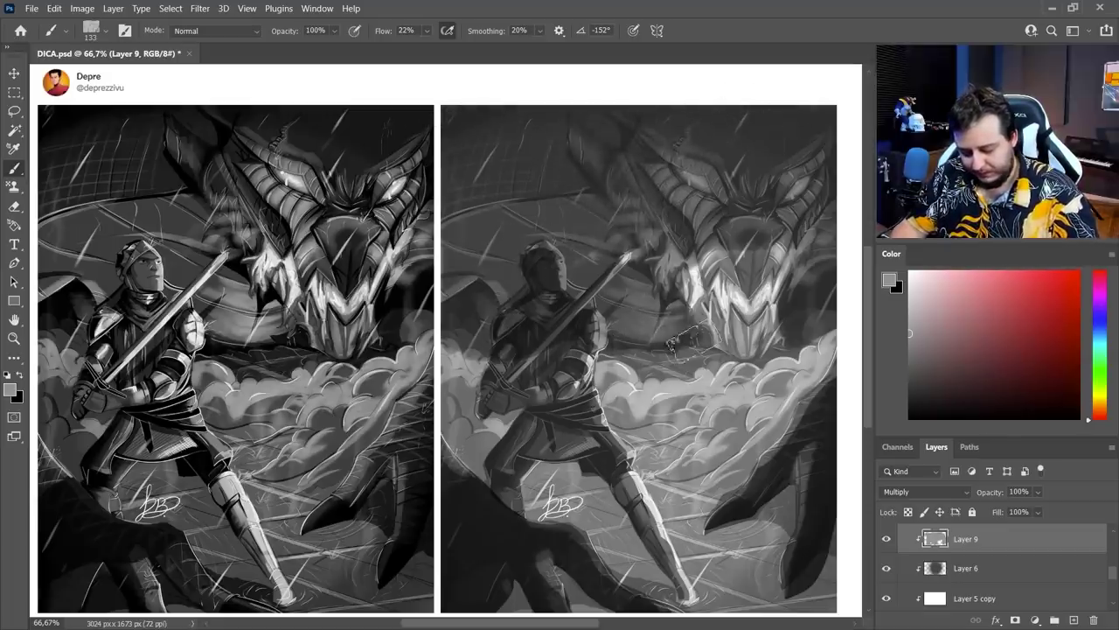
Shade around the dragon's mouth and the smoke below it with a 73 px brush at 47% flow.
right_click(721, 261)
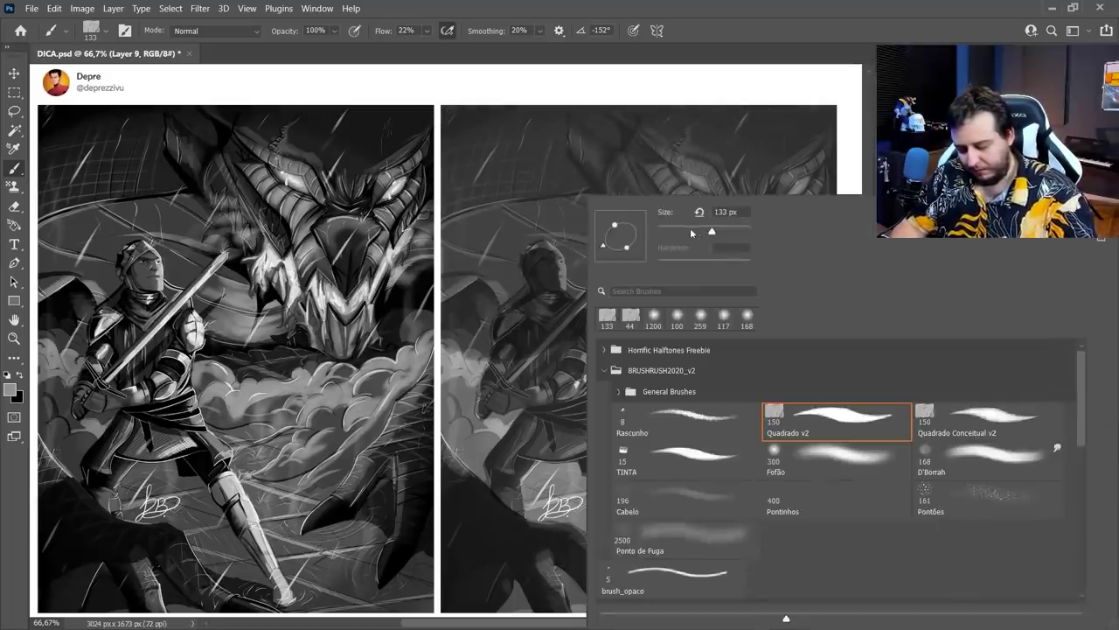
click(694, 234)
click(741, 31)
key(4)
key(7)
mouse_move(710, 278)
mouse_down()
mouse_move(759, 284)
mouse_move(783, 264)
mouse_up()
mouse_move(769, 316)
mouse_down()
mouse_move(724, 342)
mouse_move(691, 311)
mouse_up()
drag(793, 278, 774, 306)
drag(712, 333, 693, 306)
mouse_move(770, 353)
mouse_down()
mouse_move(686, 351)
mouse_move(799, 352)
mouse_move(633, 369)
mouse_up()
Move Layer 10 above Layer 7 and choose the Quadrado v2 brush at 150 px.
mouse_move(969, 566)
mouse_down()
mouse_move(952, 400)
mouse_move(974, 563)
mouse_move(972, 548)
mouse_up()
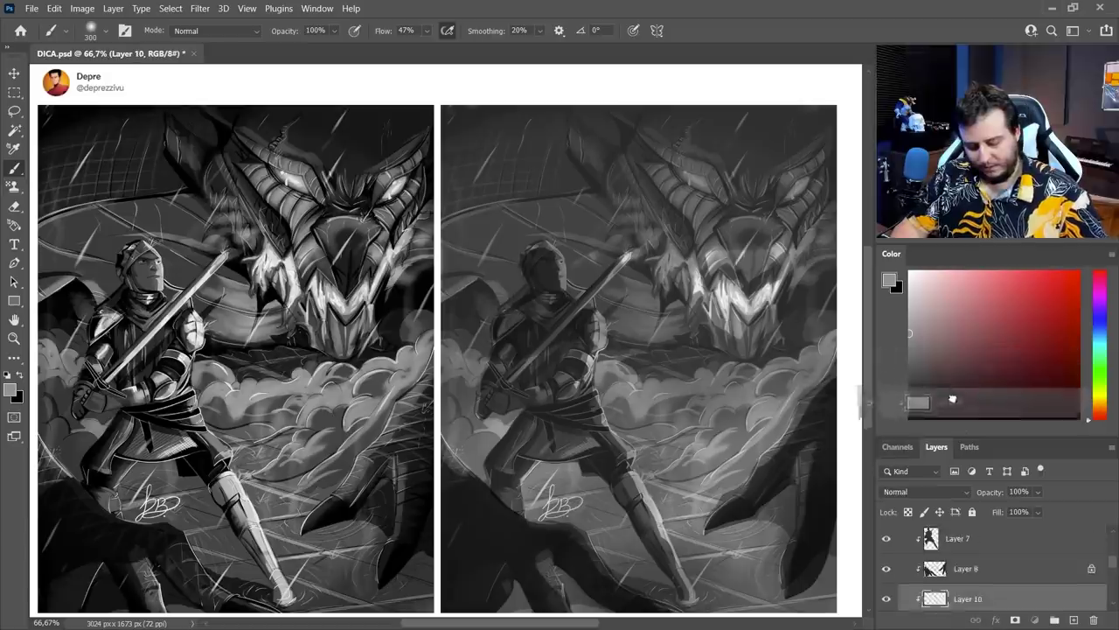
right_click(769, 380)
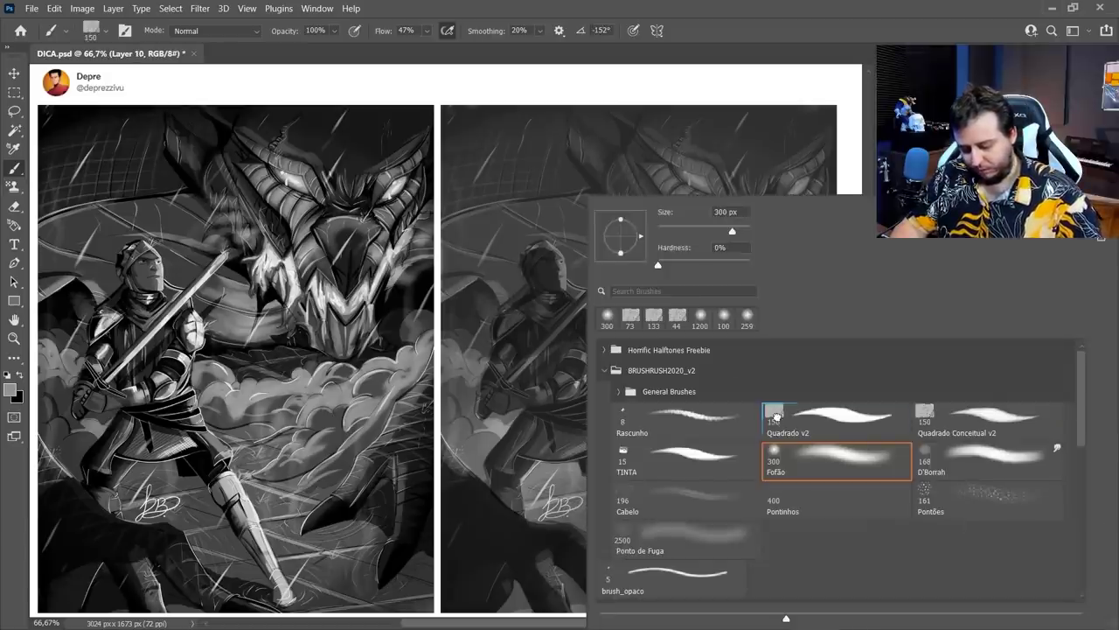
click(774, 411)
key(Return)
Outline the glowing teeth along the dragon's jaw with the Lasso and fill them with light grey on Layer 10.
key(l)
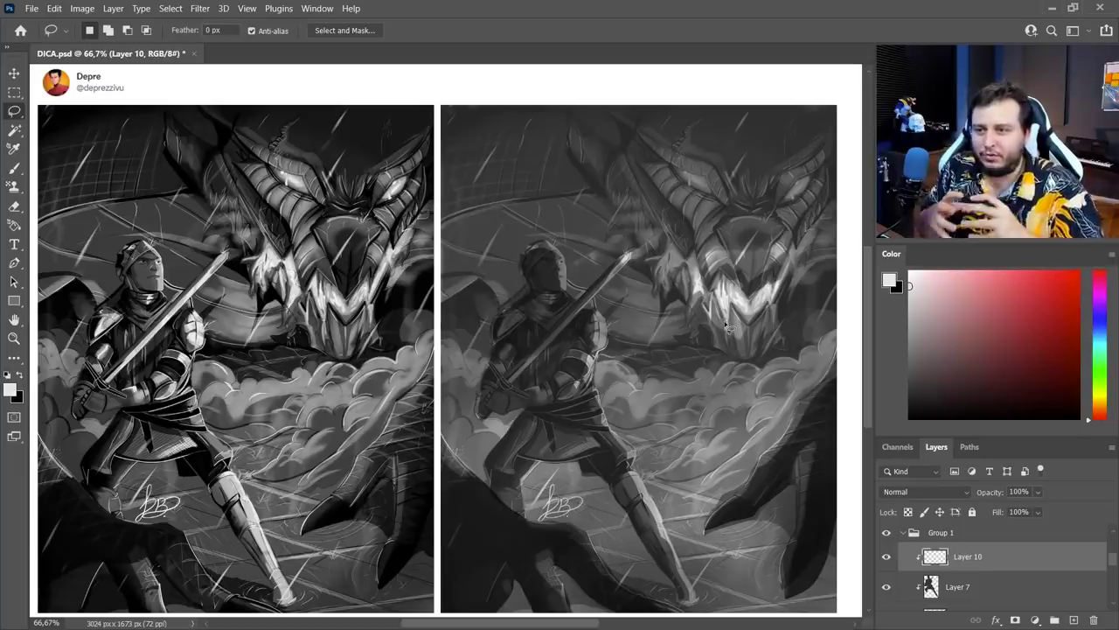
click(919, 290)
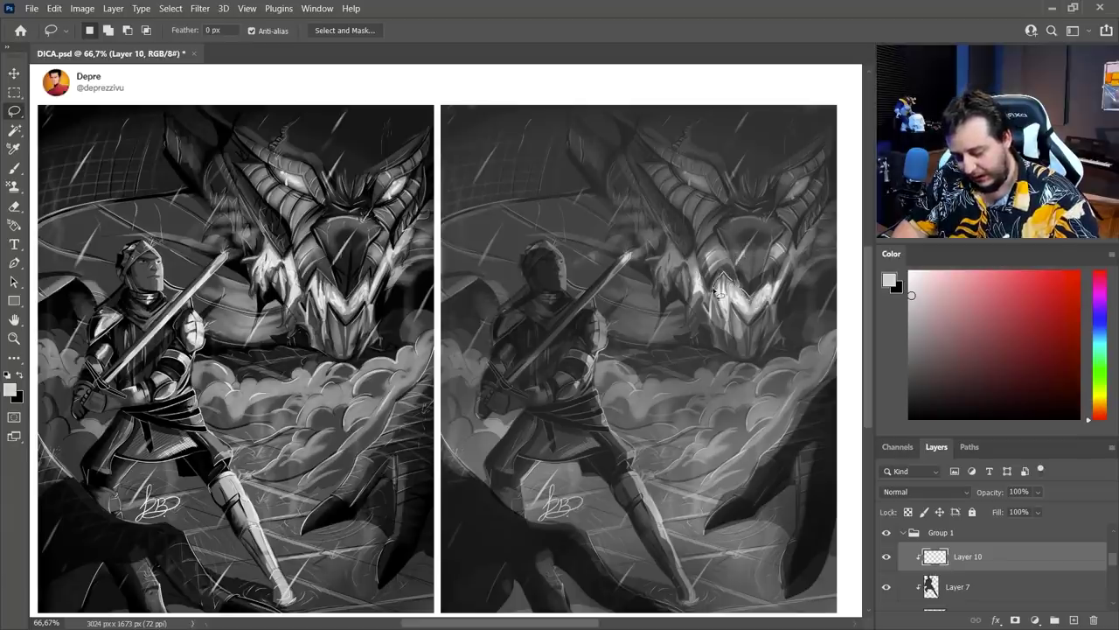
drag(638, 179, 673, 277)
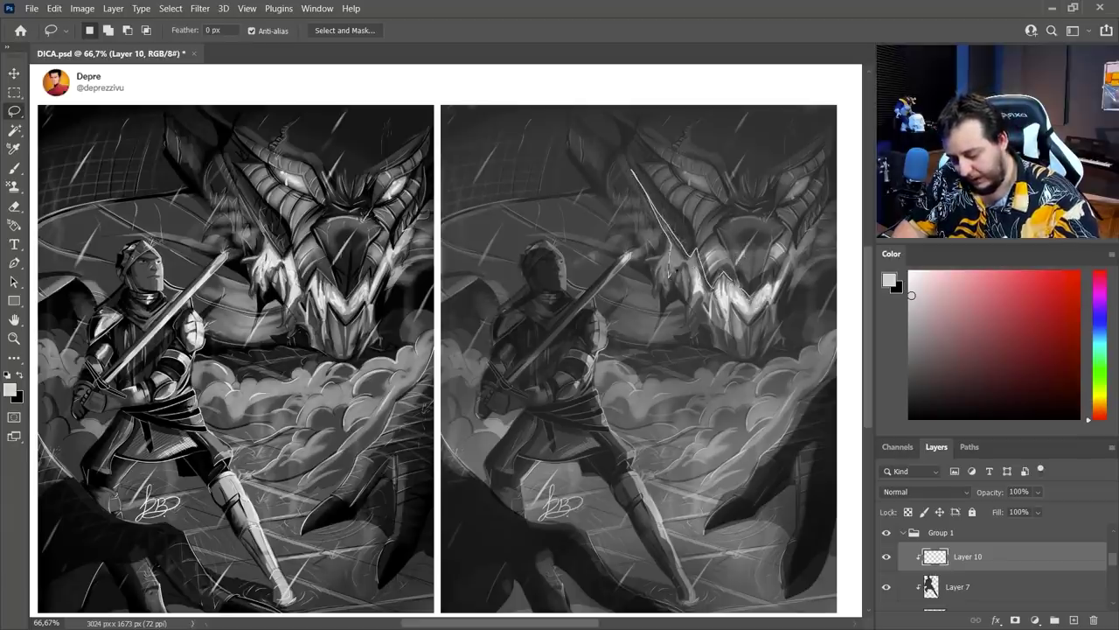
mouse_move(740, 310)
mouse_down()
mouse_move(767, 302)
mouse_move(779, 326)
mouse_move(794, 260)
mouse_move(800, 273)
mouse_move(826, 220)
mouse_up()
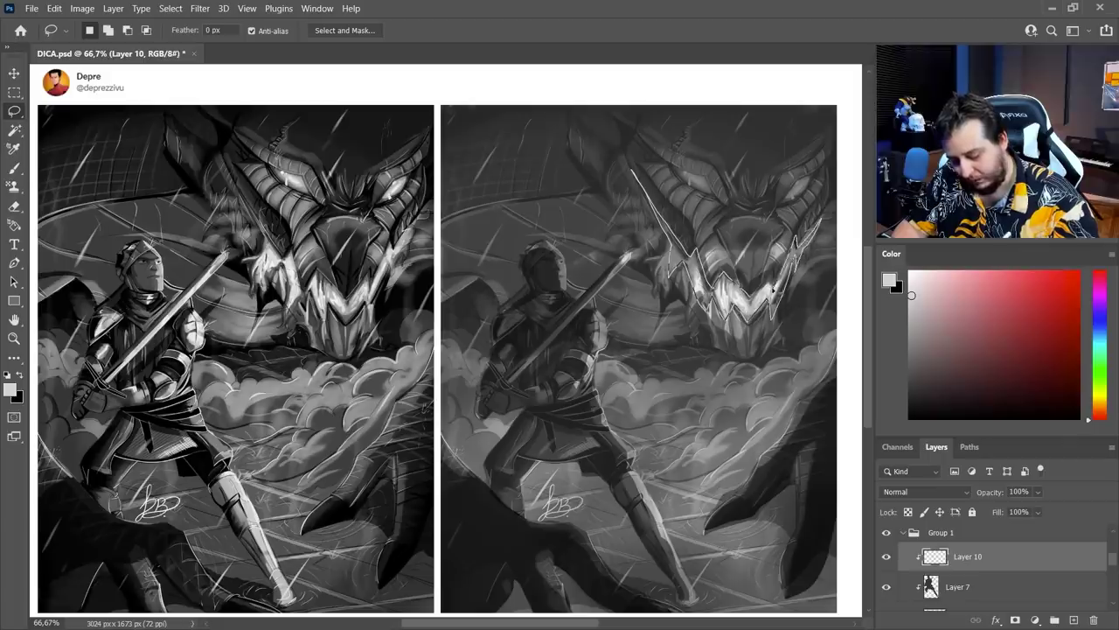
key(g)
click(772, 289)
key(ctrl+d)
key(k)
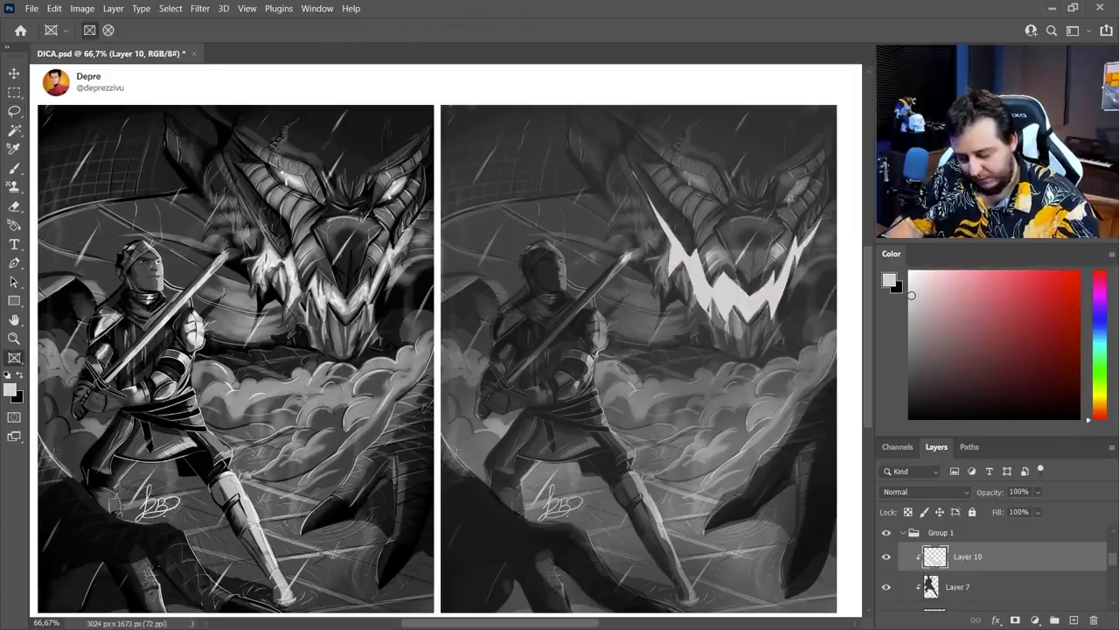
Outline the dragon's two eyes with the Lasso and fill them with light grey on Layer 10.
key(l)
mouse_move(784, 202)
mouse_down()
mouse_move(825, 166)
mouse_move(786, 210)
mouse_move(709, 194)
mouse_move(720, 203)
mouse_move(697, 179)
mouse_move(718, 202)
mouse_up()
key(g)
click(705, 190)
key(ctrl+d)
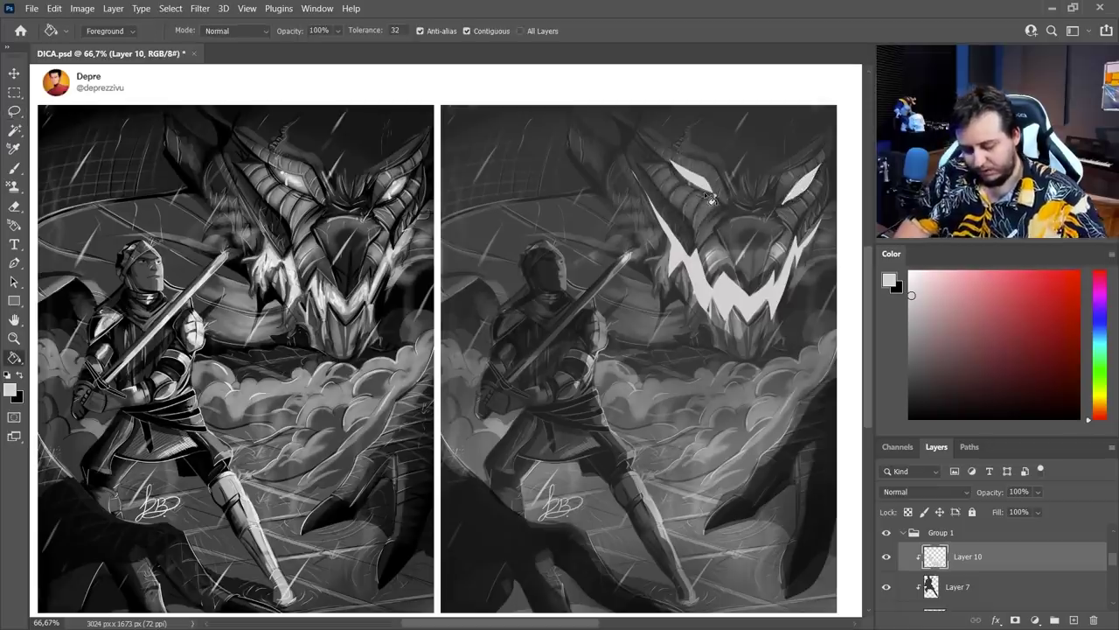
Add an empty layer above Layer 10, then lock Layer 10's transparent pixels and set the foreground colour to white.
click(1073, 621)
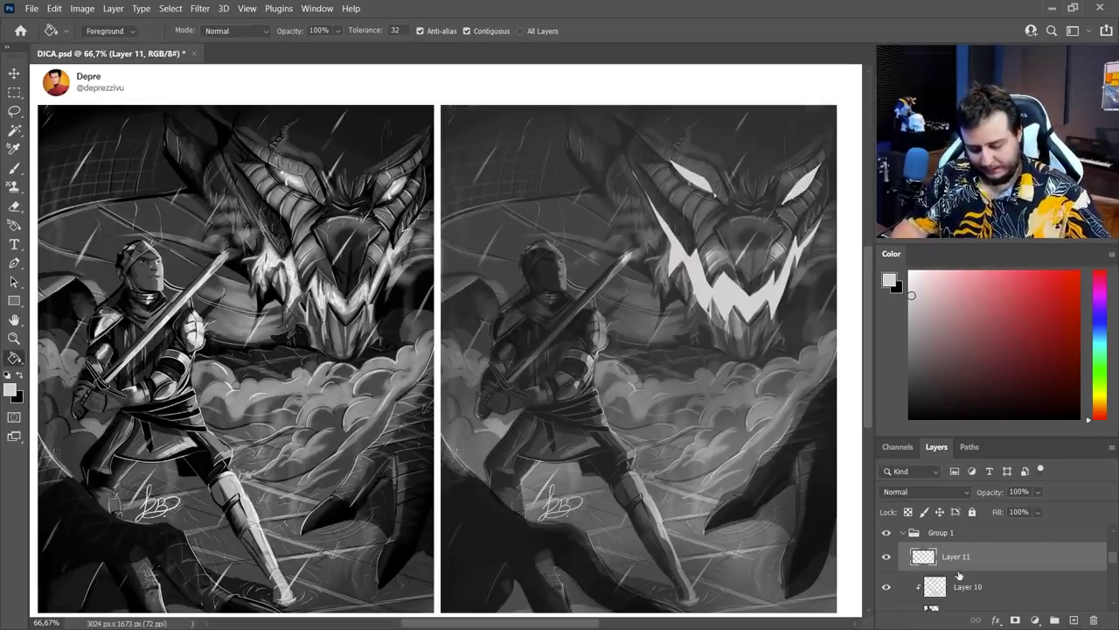
click(962, 586)
click(907, 512)
drag(913, 293, 906, 268)
Brighten the dragon's glowing teeth and eyes with white strokes of the Quadrado v2 brush at 18 px.
key(b)
right_click(821, 284)
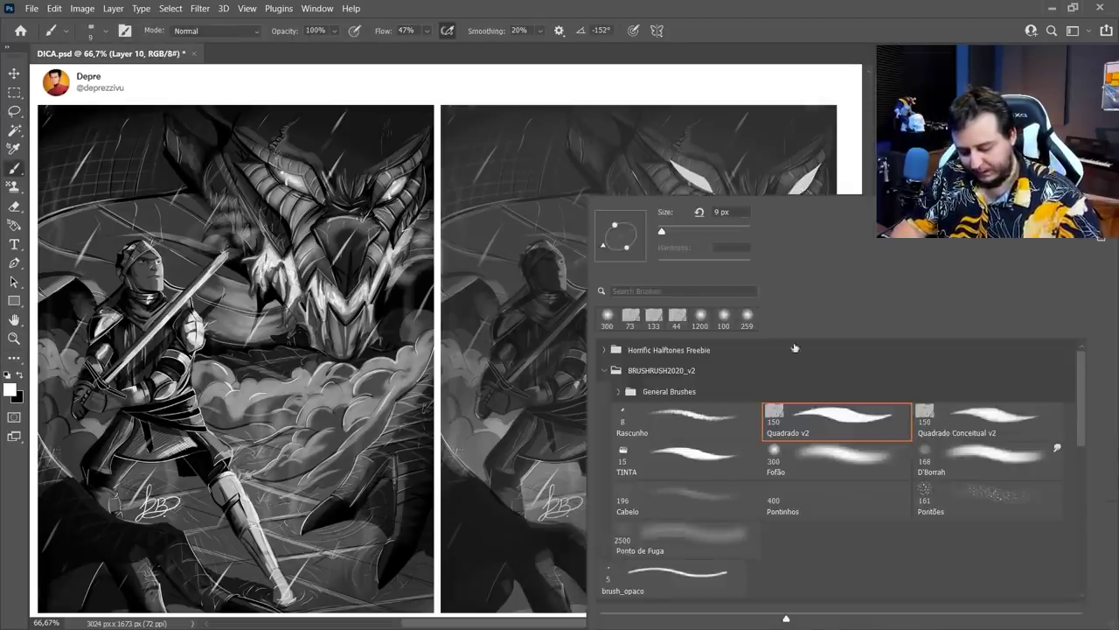
text(6)
key(Return)
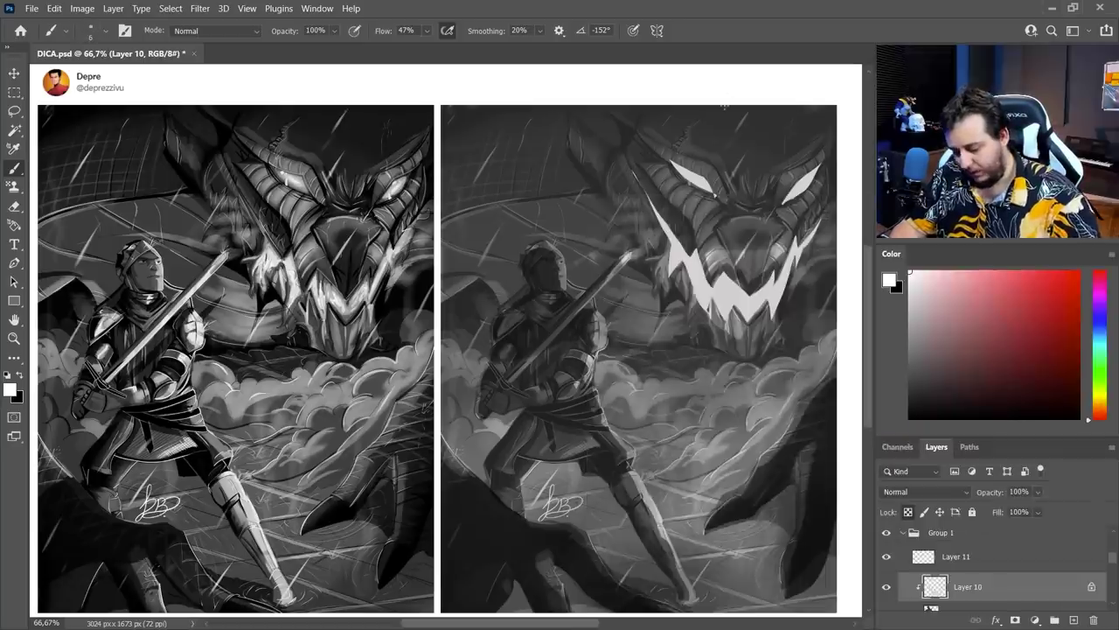
right_click(698, 284)
text(18)
key(Return)
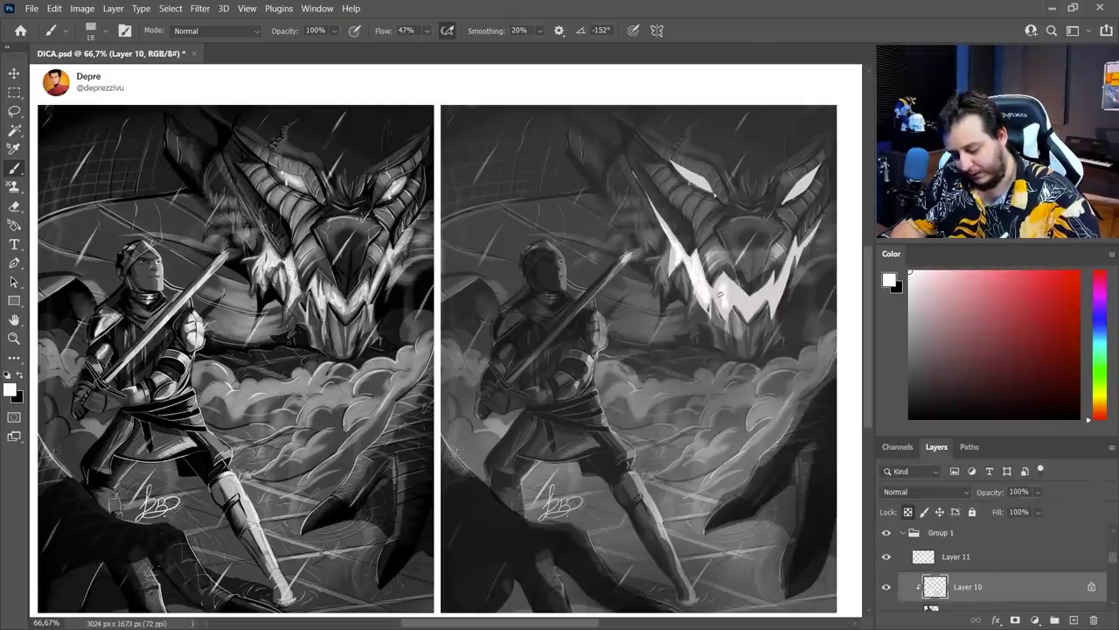
drag(744, 300, 794, 260)
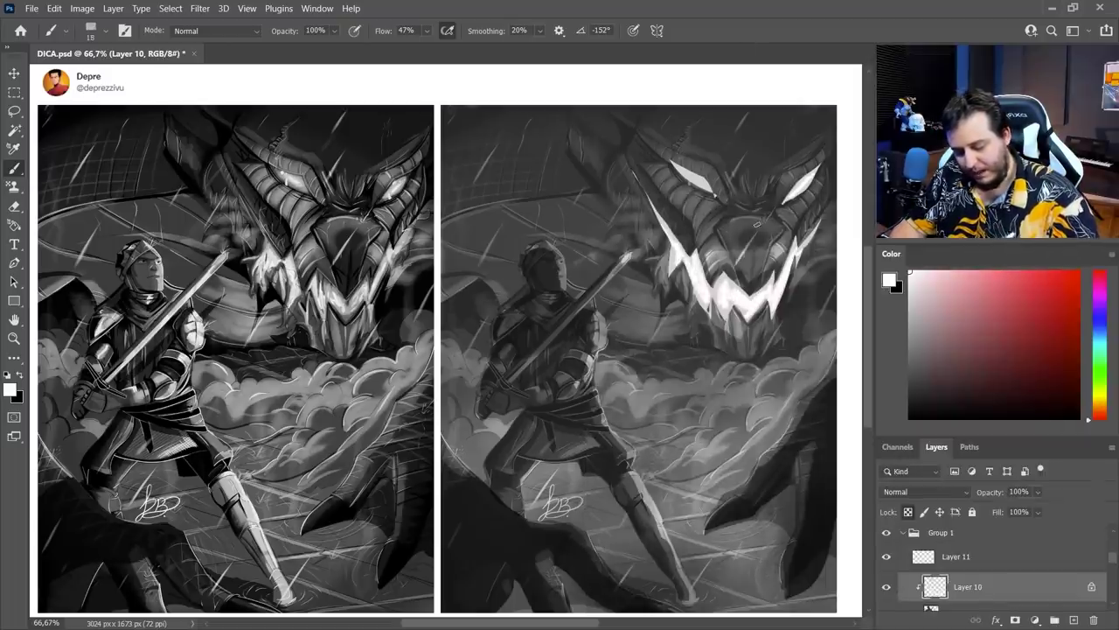
Add a new layer above Layer 10 and choose the soft Fofão brush at 11% flow.
click(1072, 621)
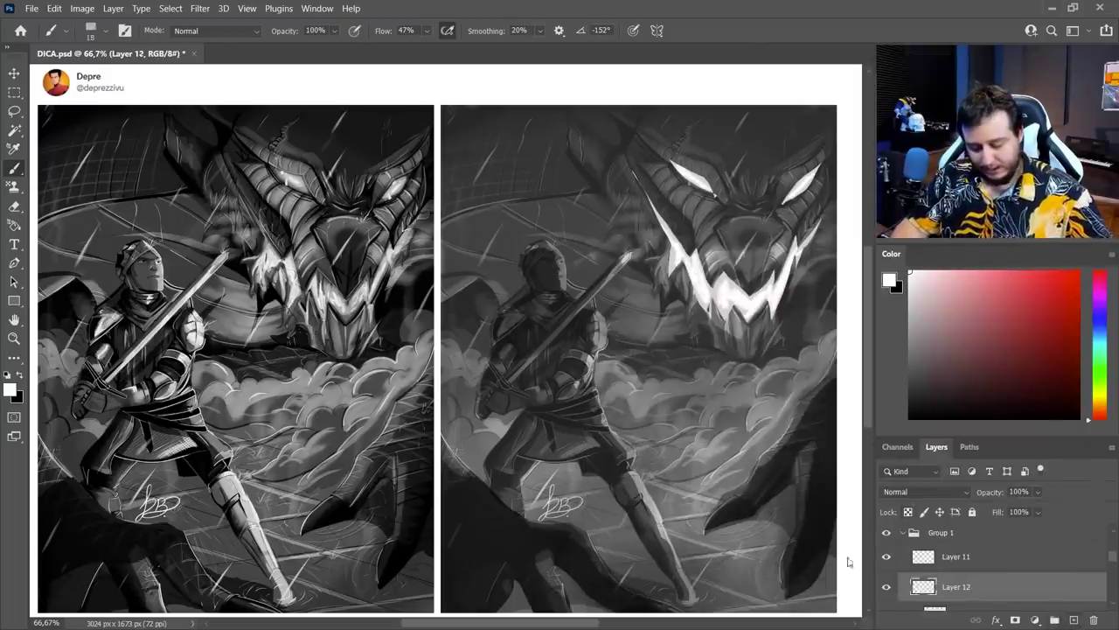
right_click(787, 514)
click(687, 454)
click(800, 459)
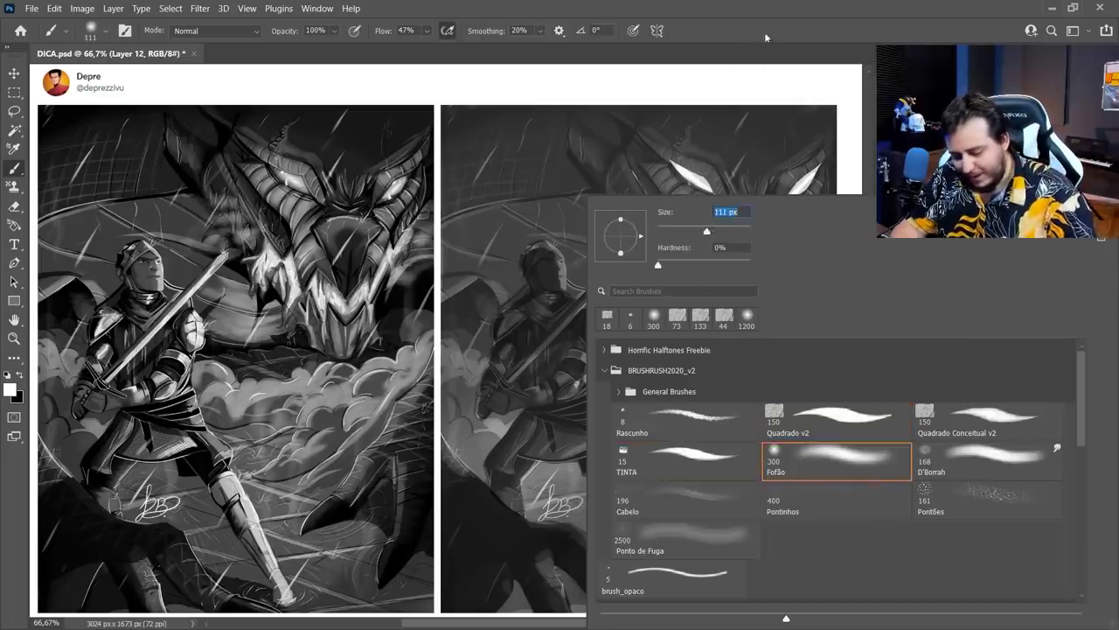
click(766, 38)
right_click(682, 327)
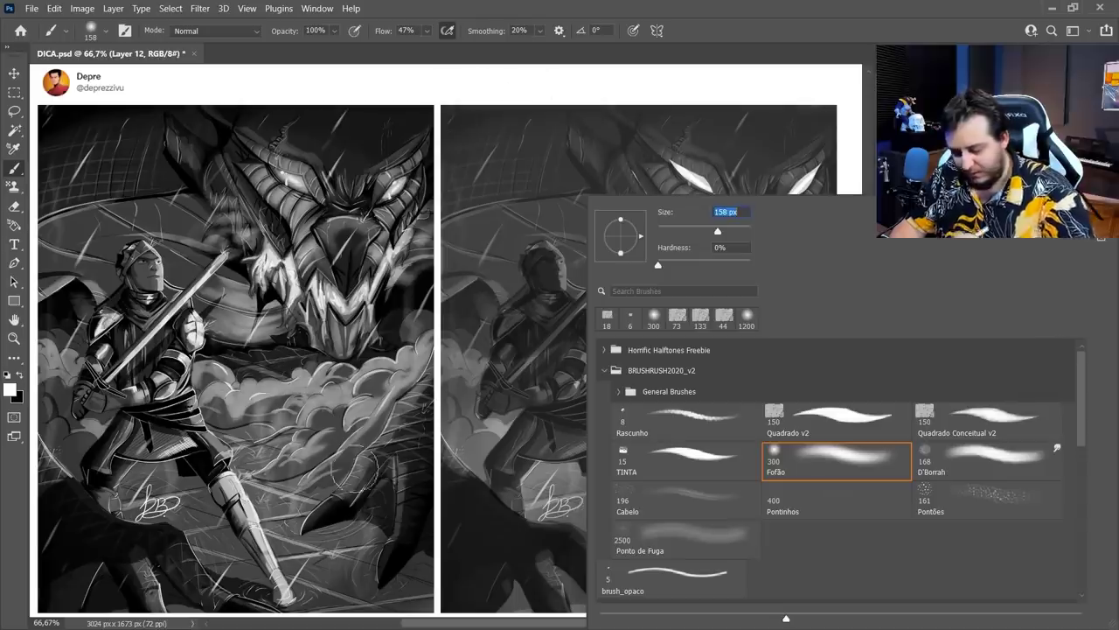
key(Return)
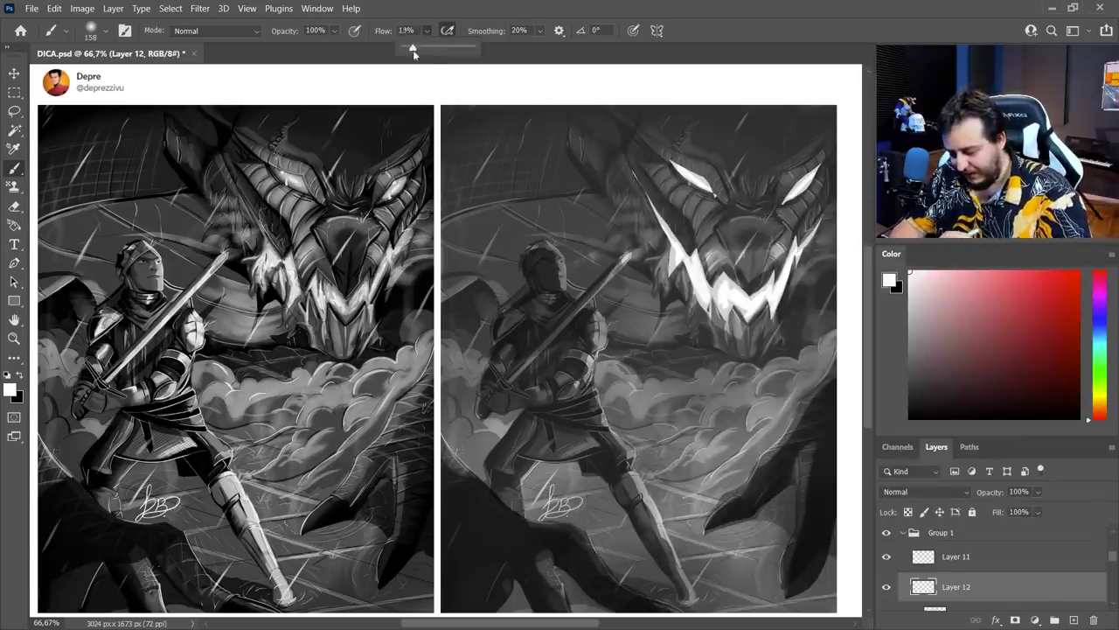
drag(413, 50, 412, 54)
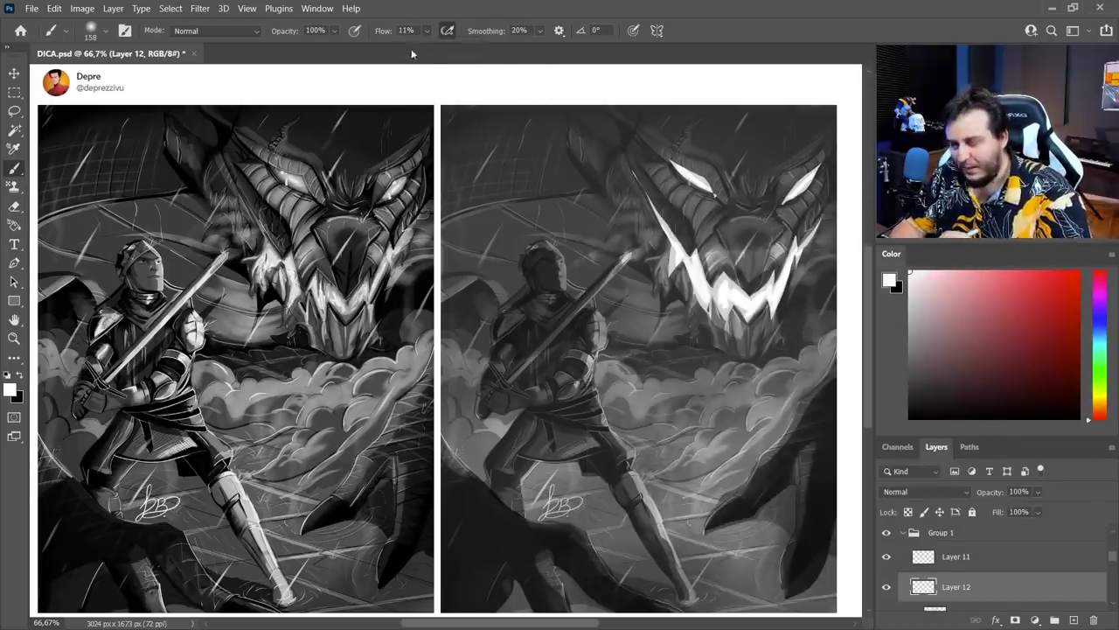
Paint a soft white glow around the dragon's eyes and along its teeth with a 92 px brush.
right_click(698, 165)
drag(707, 205, 703, 205)
key(Return)
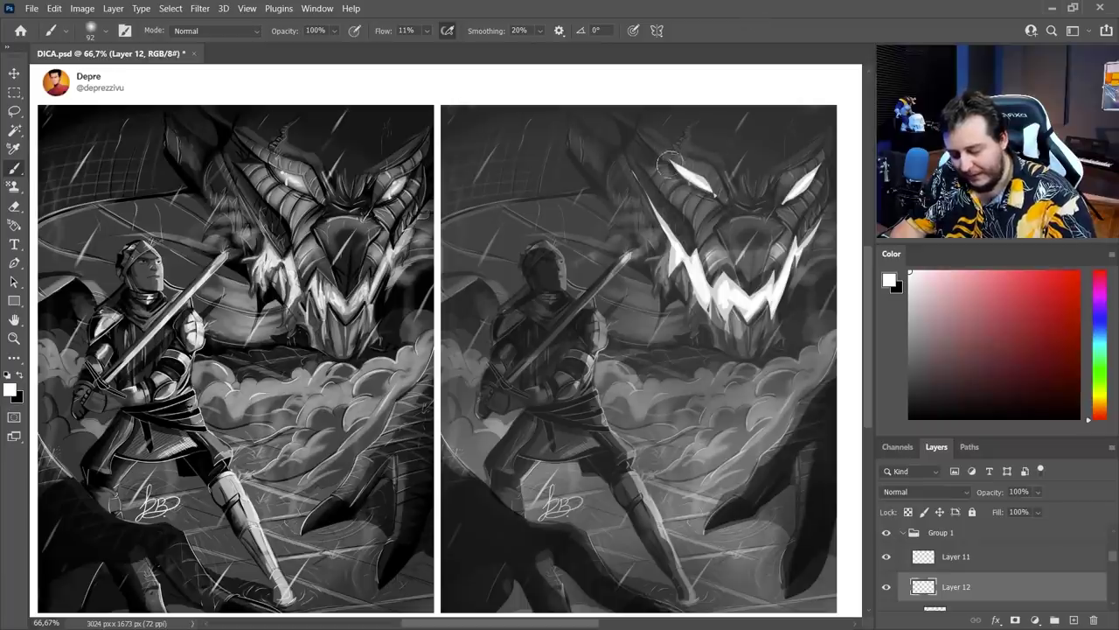
mouse_move(673, 165)
mouse_down()
mouse_move(712, 192)
mouse_move(685, 174)
mouse_up()
drag(815, 168, 788, 198)
drag(678, 164, 715, 194)
drag(641, 189, 682, 262)
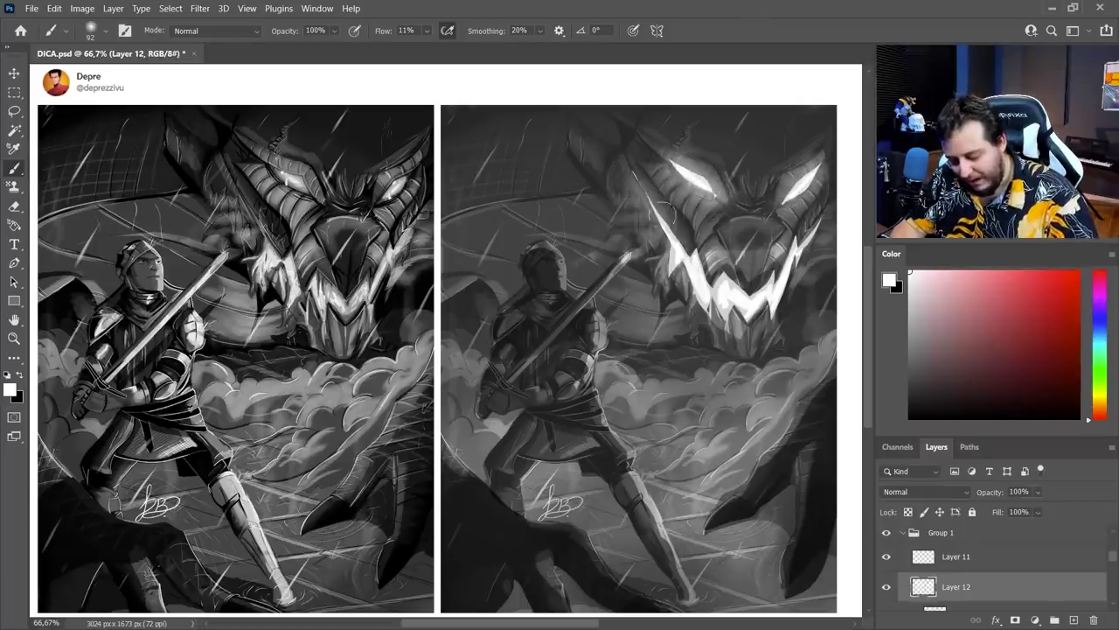
mouse_move(664, 219)
mouse_down()
mouse_move(695, 279)
mouse_move(722, 306)
mouse_move(756, 285)
mouse_move(754, 308)
mouse_move(815, 225)
mouse_up()
mouse_move(687, 243)
mouse_down()
mouse_move(710, 309)
mouse_move(761, 323)
mouse_move(817, 223)
mouse_move(749, 359)
mouse_up()
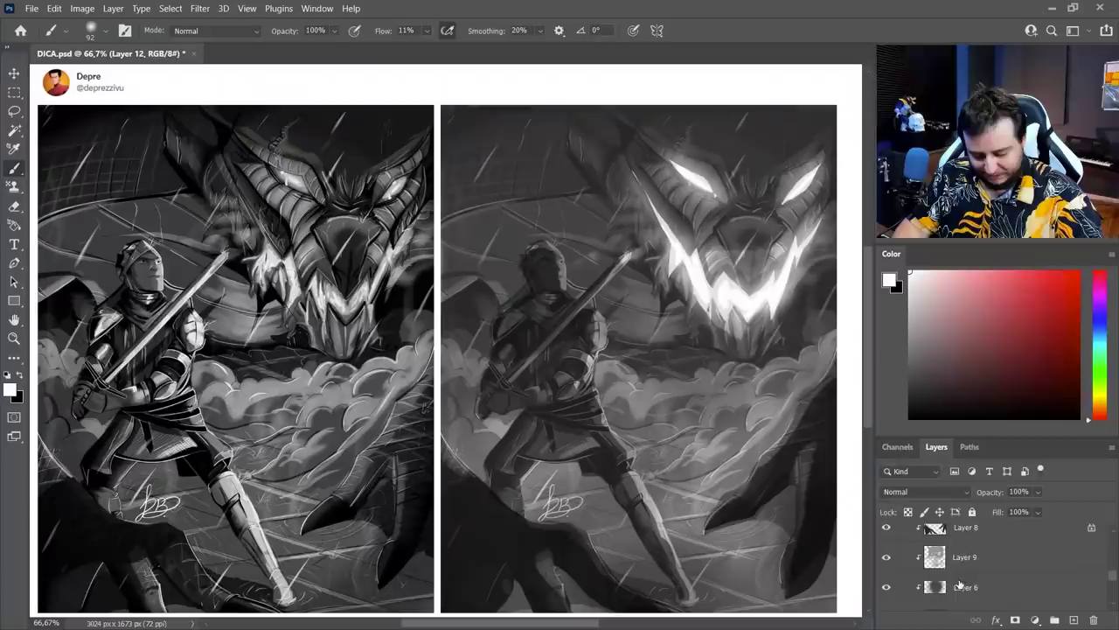
Lock Layer 9's transparent pixels and darken around the dragon's head and the background beside it with a 369 px dark grey soft brush.
click(953, 564)
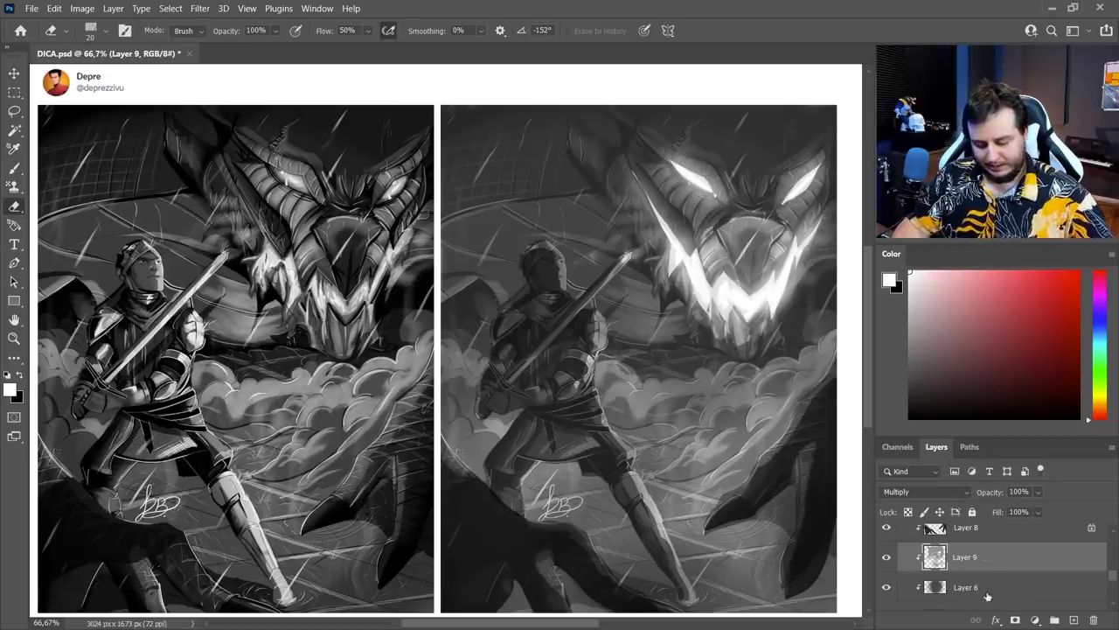
key(space)
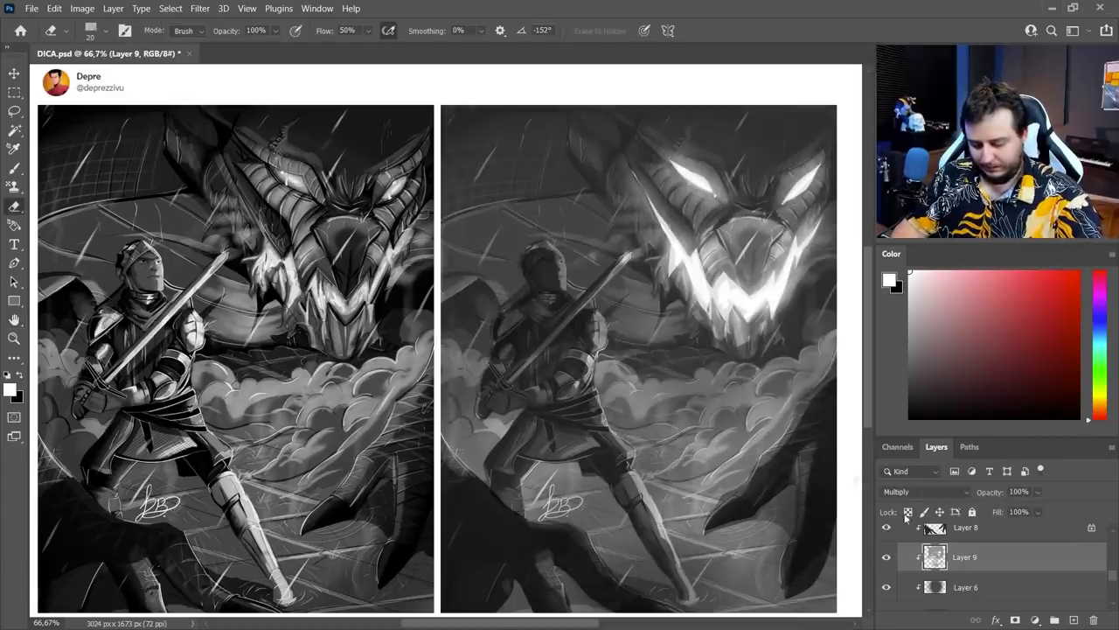
key(b)
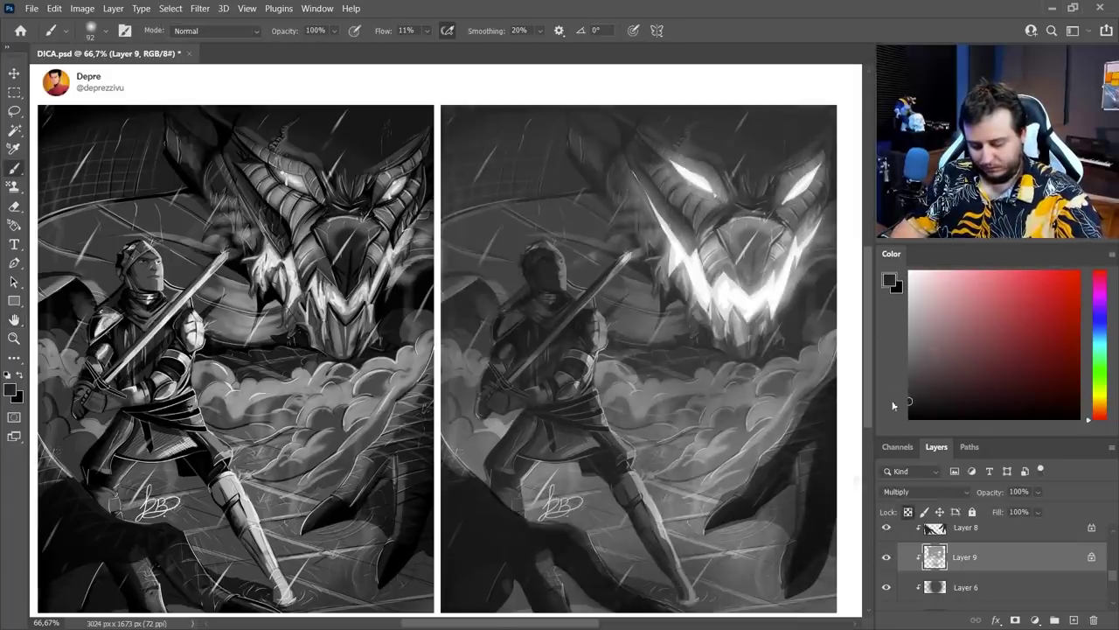
right_click(807, 392)
click(729, 231)
click(728, 144)
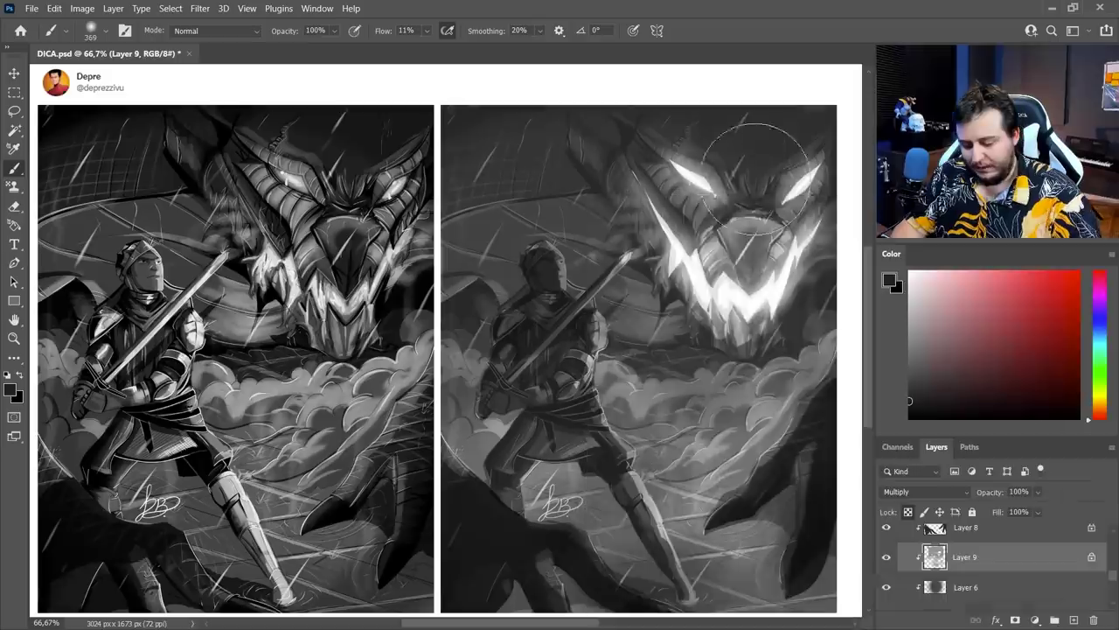
mouse_move(733, 158)
mouse_down()
mouse_move(763, 273)
mouse_move(822, 120)
mouse_move(824, 295)
mouse_move(754, 391)
mouse_move(740, 371)
mouse_move(696, 436)
mouse_move(687, 323)
mouse_move(652, 350)
mouse_move(632, 346)
mouse_move(648, 333)
mouse_move(465, 249)
mouse_move(479, 226)
mouse_move(614, 263)
mouse_move(589, 325)
mouse_up()
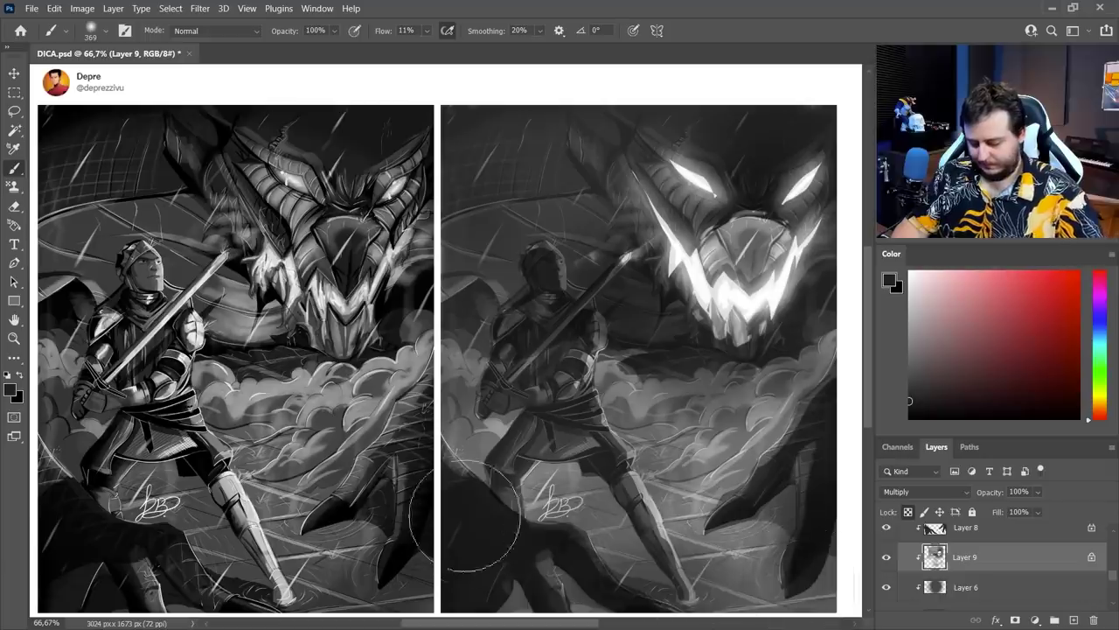
Choose a mid grey and add a new clipped layer directly above Layer 10.
mouse_move(911, 368)
mouse_down()
mouse_move(878, 361)
mouse_move(906, 337)
mouse_up()
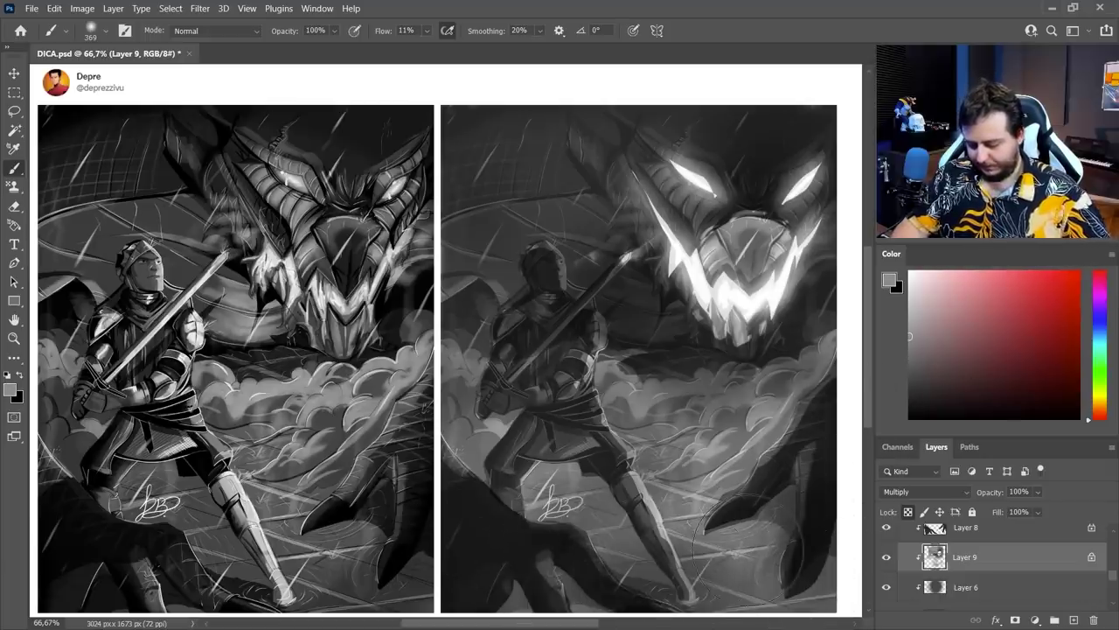
click(989, 580)
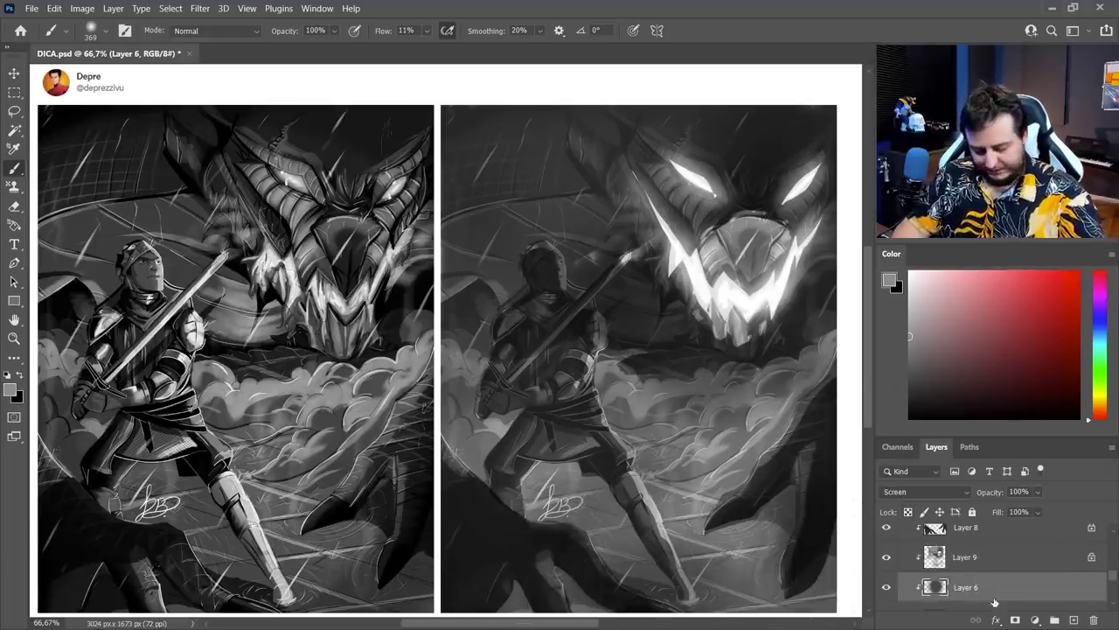
click(1074, 620)
mouse_move(993, 589)
mouse_down()
mouse_move(995, 521)
mouse_move(996, 555)
mouse_up()
Outline a rim light with the Lasso along the knight's face, arm, torso and front leg facing the dragon and fill it with mid grey.
key(l)
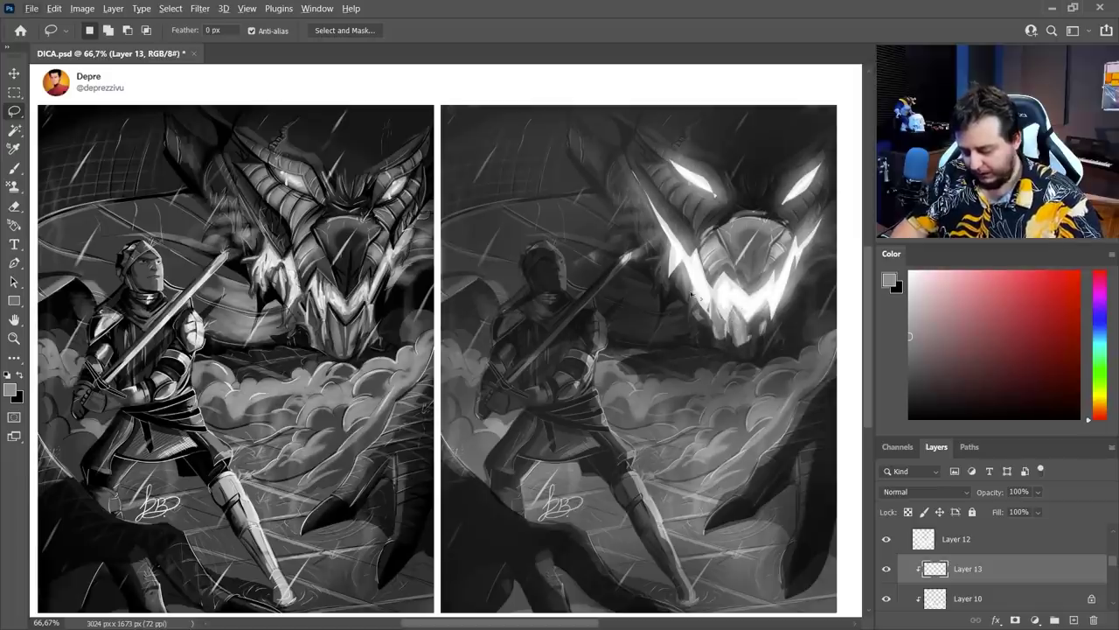
key(b)
key(l)
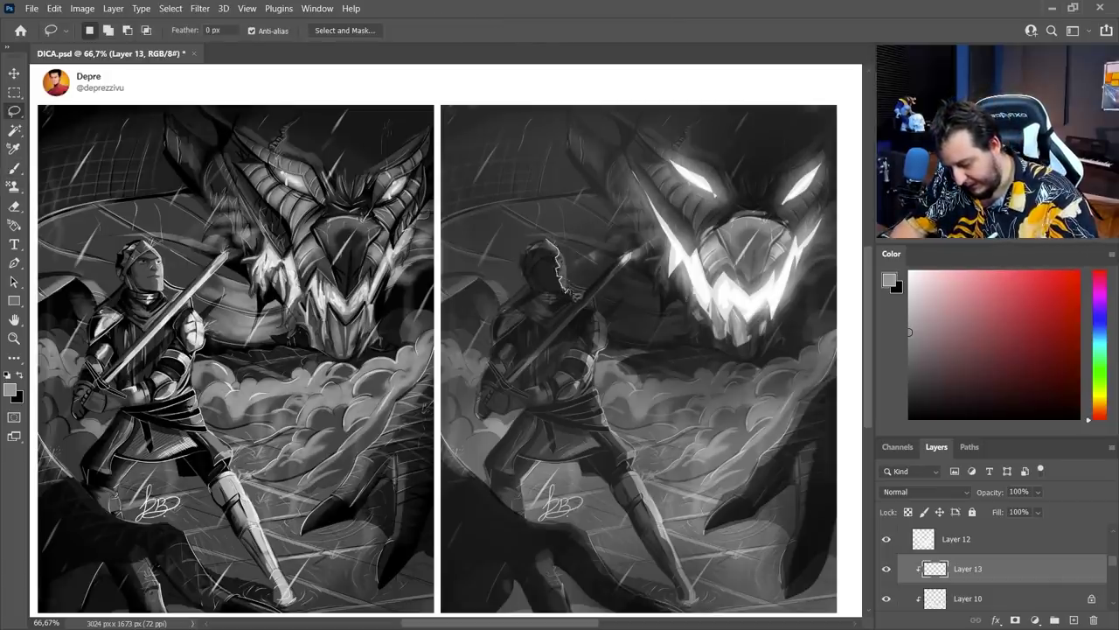
drag(551, 241, 548, 238)
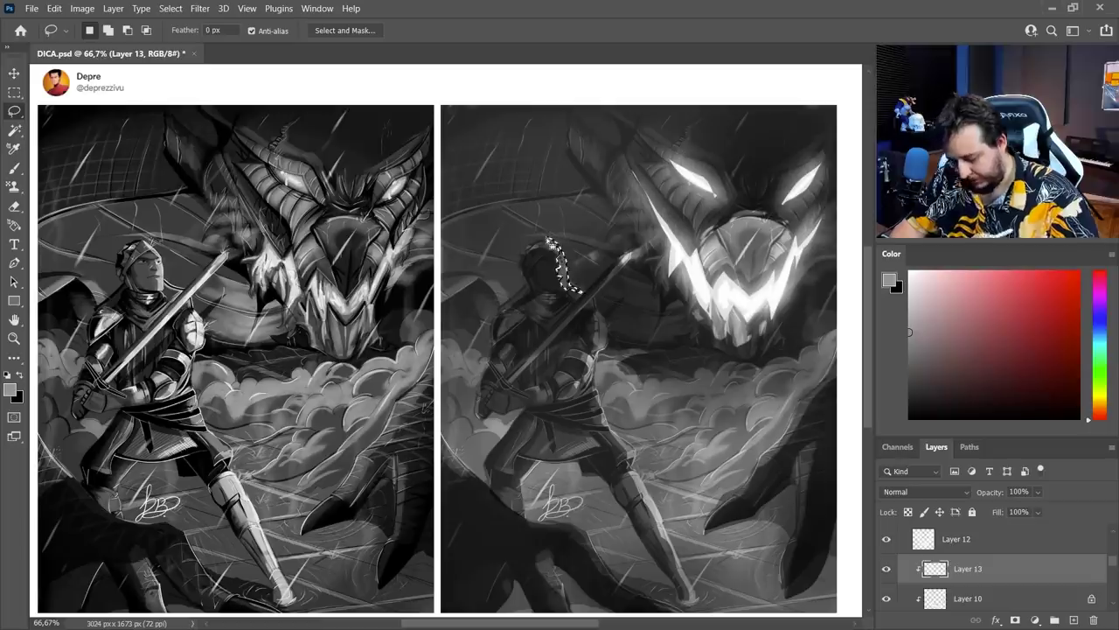
key(shift)
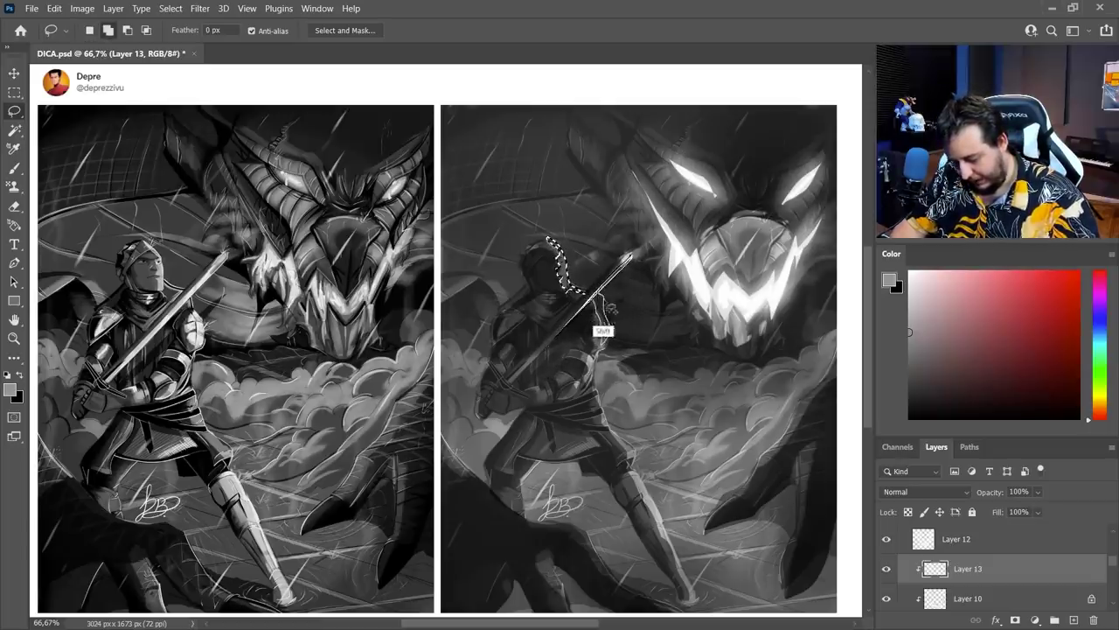
mouse_move(599, 298)
mouse_down()
mouse_move(612, 345)
mouse_move(600, 349)
mouse_move(599, 301)
mouse_up()
mouse_move(600, 375)
mouse_down()
mouse_move(607, 346)
mouse_move(601, 378)
mouse_up()
mouse_move(631, 466)
mouse_down()
mouse_move(678, 556)
mouse_move(662, 501)
mouse_move(637, 473)
mouse_up()
drag(677, 555, 694, 585)
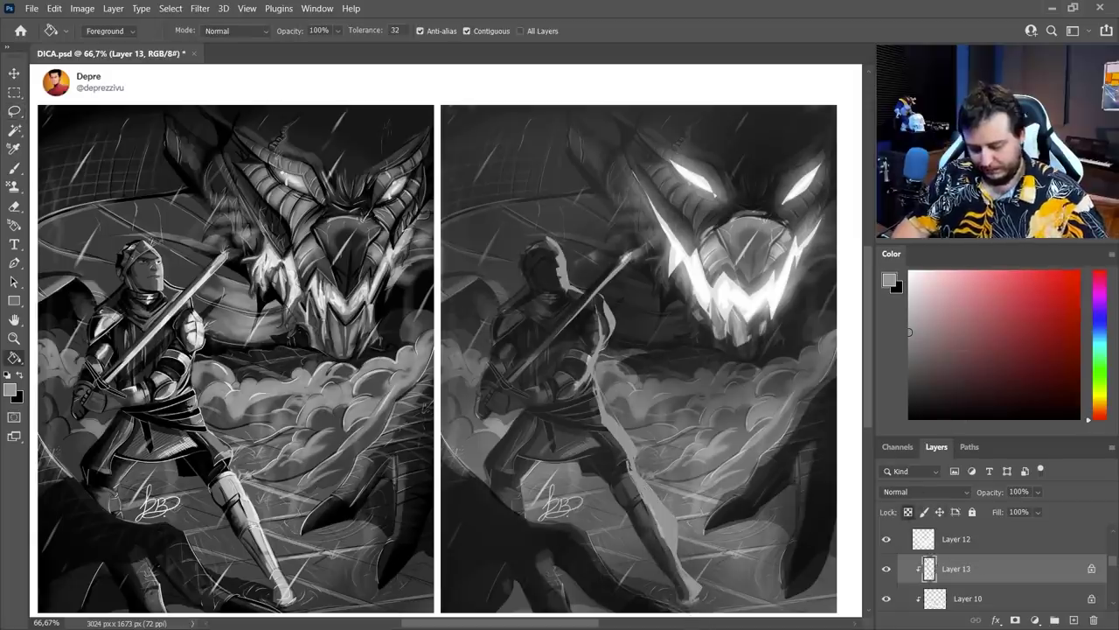
Lighten the knight's rim light with a soft light grey brush, then unlock transparency and erase the excess inside the front shin.
key(b)
right_click(762, 334)
click(570, 287)
click(909, 293)
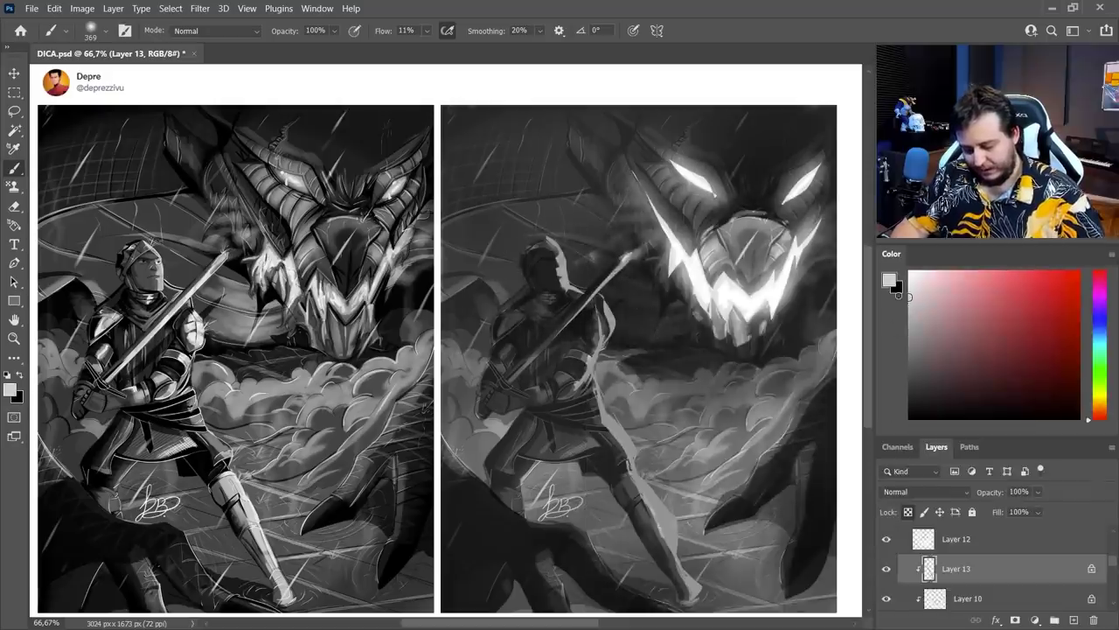
mouse_move(598, 304)
mouse_down()
mouse_move(631, 380)
mouse_move(656, 397)
mouse_move(689, 522)
mouse_move(703, 509)
mouse_move(675, 528)
mouse_up()
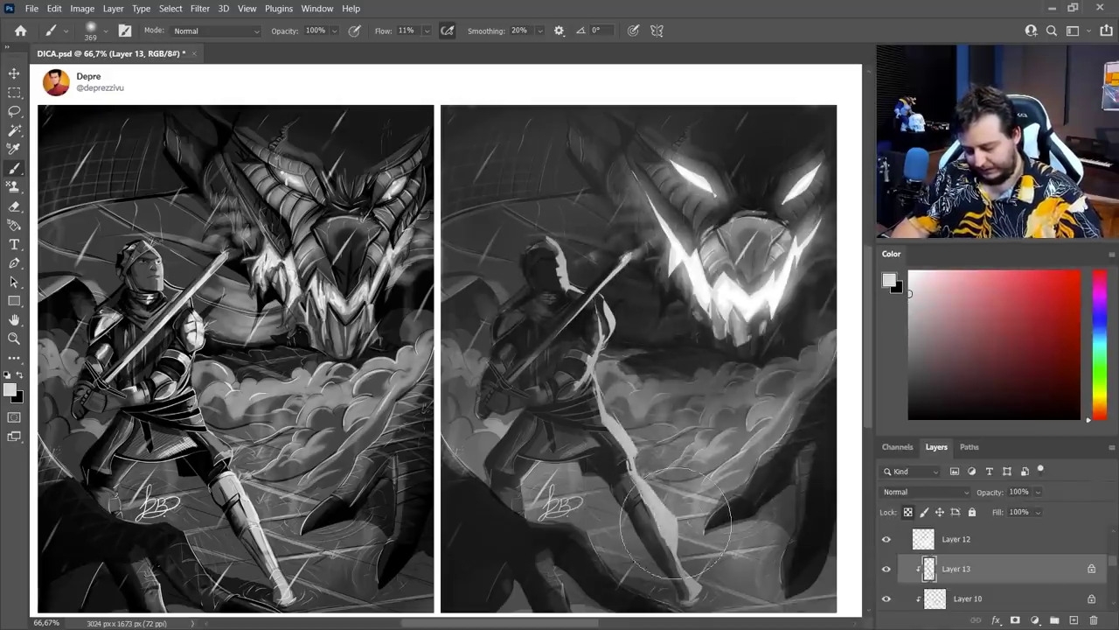
click(908, 511)
key(e)
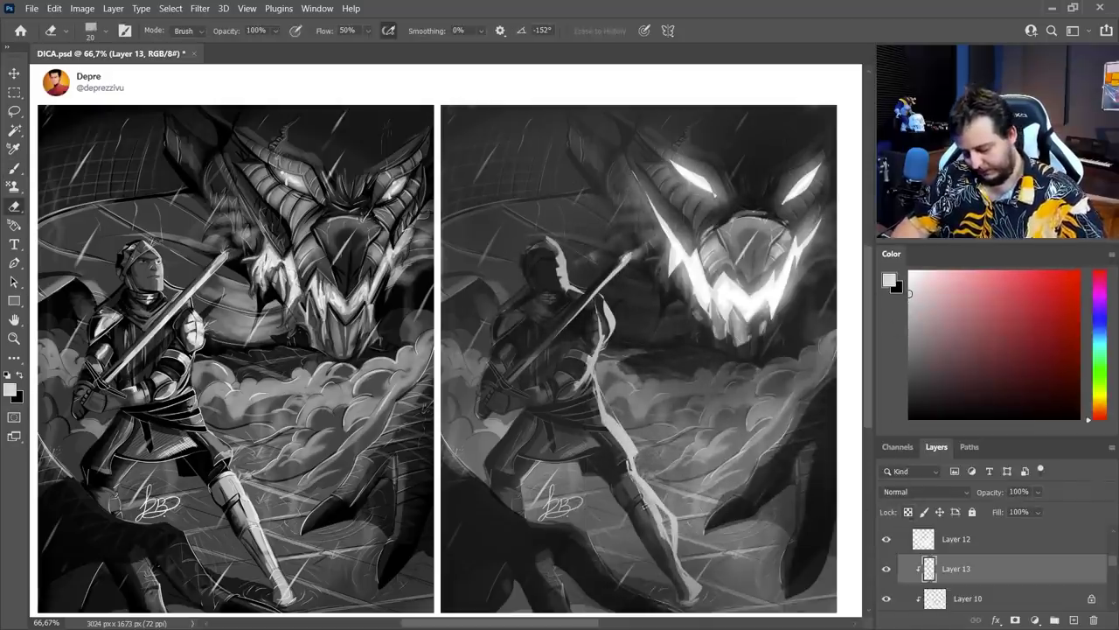
Add a layer above Layer 13, choose the Quadrado v2 brush at 37 px and sample a dark grey from the knight's arm.
click(1070, 619)
key(b)
right_click(591, 197)
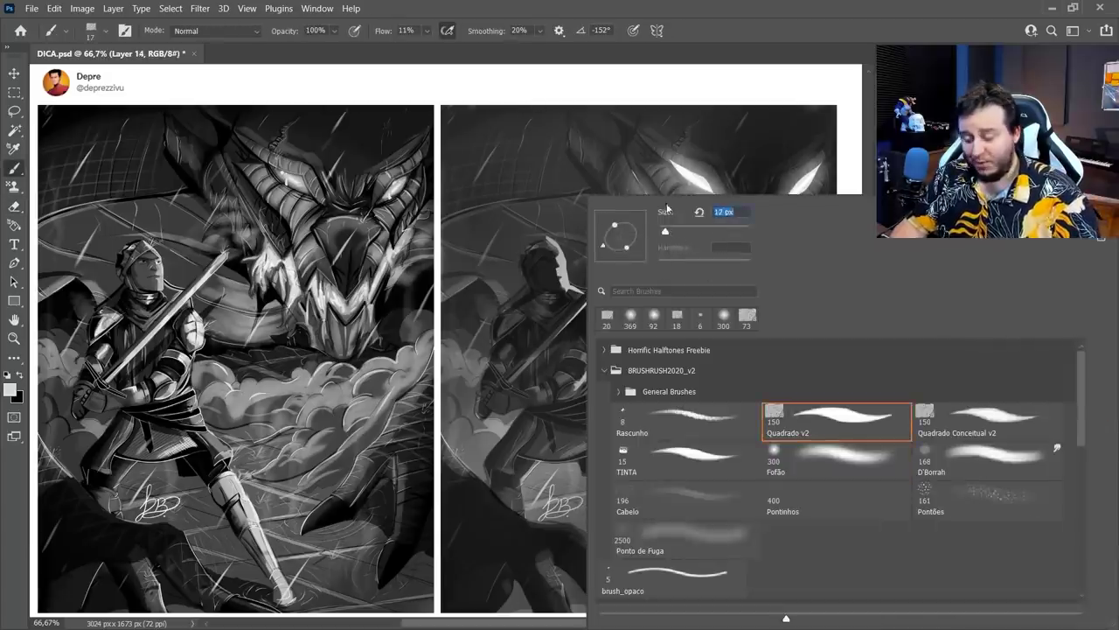
click(697, 140)
alt+click(583, 337)
alt+click(592, 340)
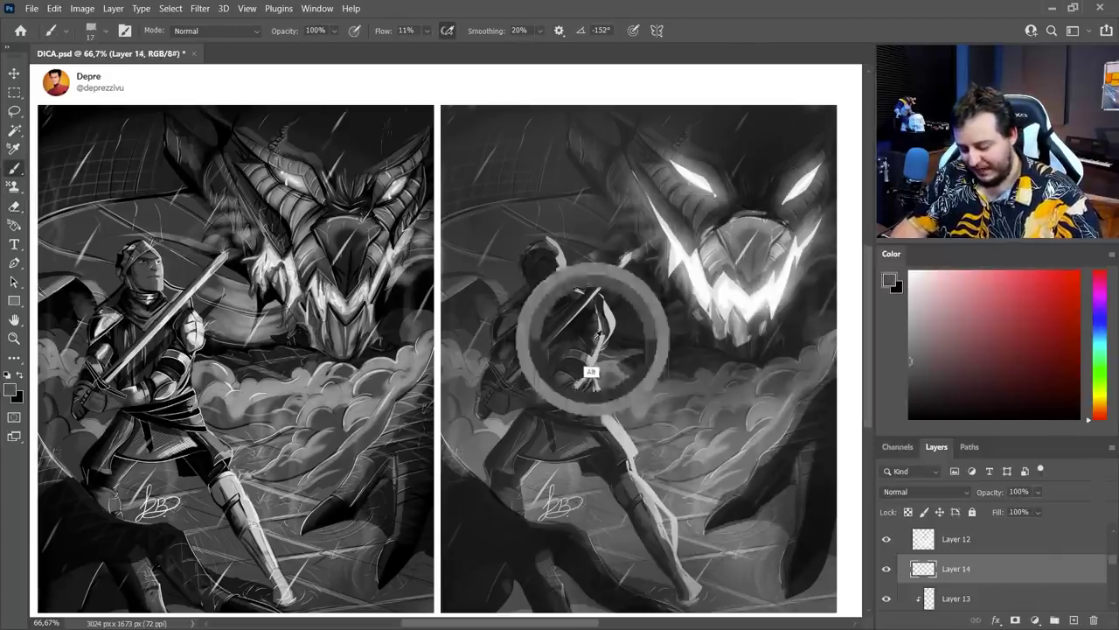
right_click(600, 331)
click(674, 231)
Smooth the knight's front leg with dark grey strokes on Layer 14, raising the brush flow to 19%.
drag(429, 33, 425, 50)
drag(642, 529, 648, 479)
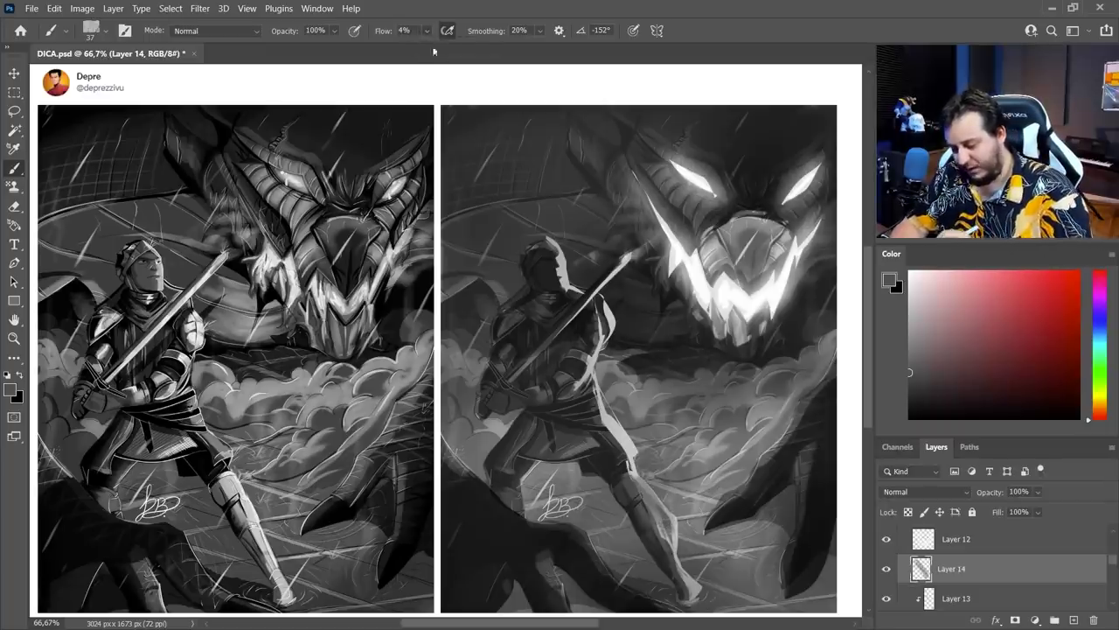
drag(427, 30, 439, 62)
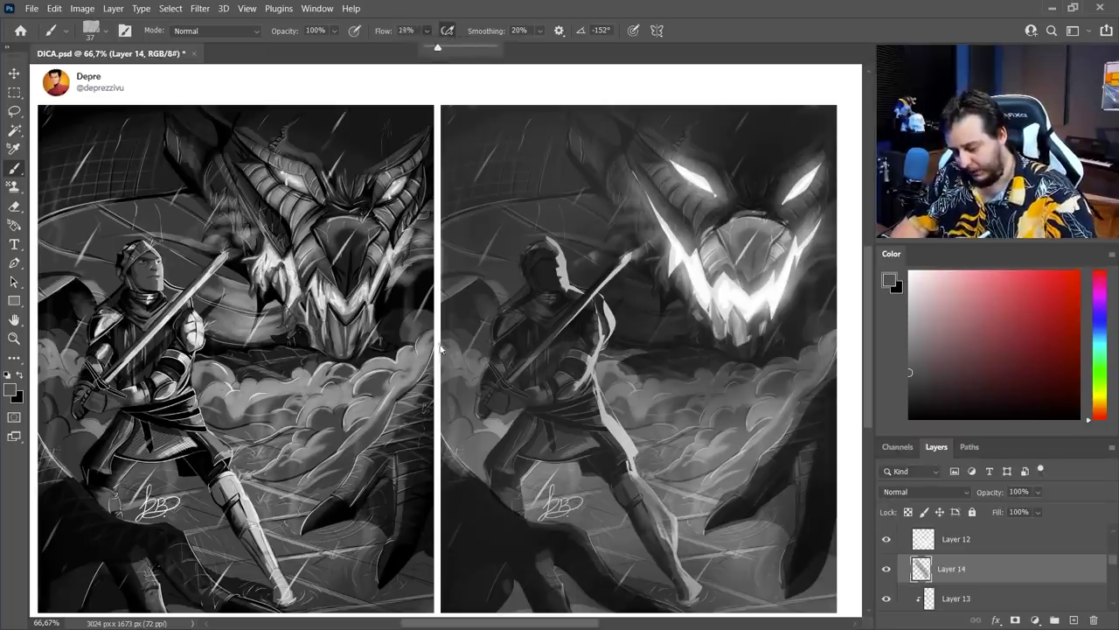
drag(440, 348, 440, 350)
drag(642, 486, 666, 533)
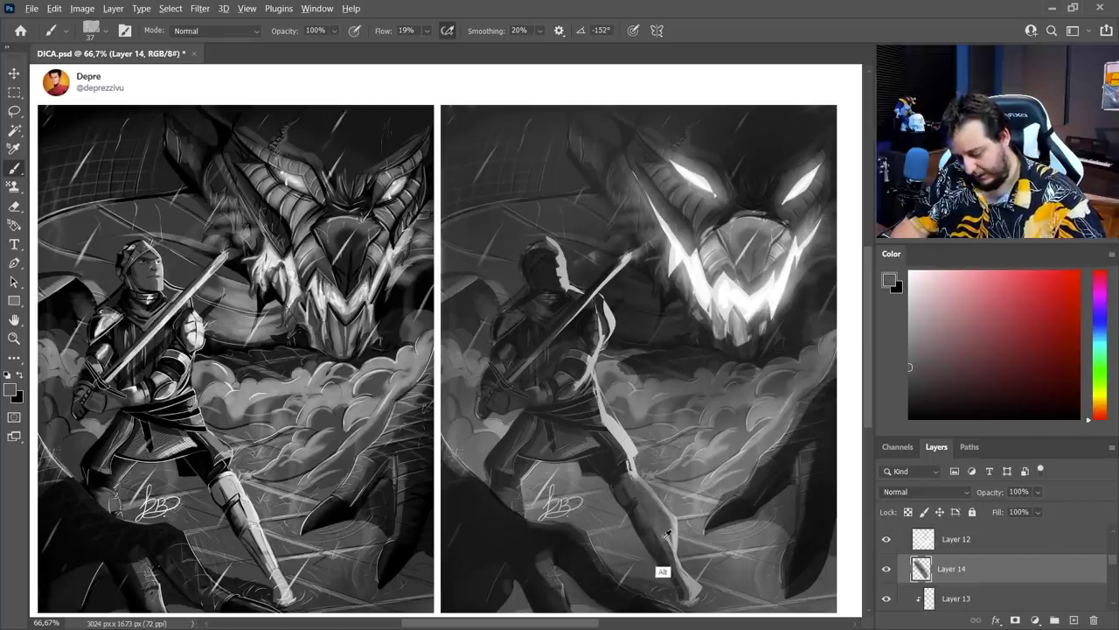
mouse_move(607, 395)
mouse_down()
mouse_move(621, 485)
mouse_move(684, 602)
mouse_up()
alt+click(739, 521)
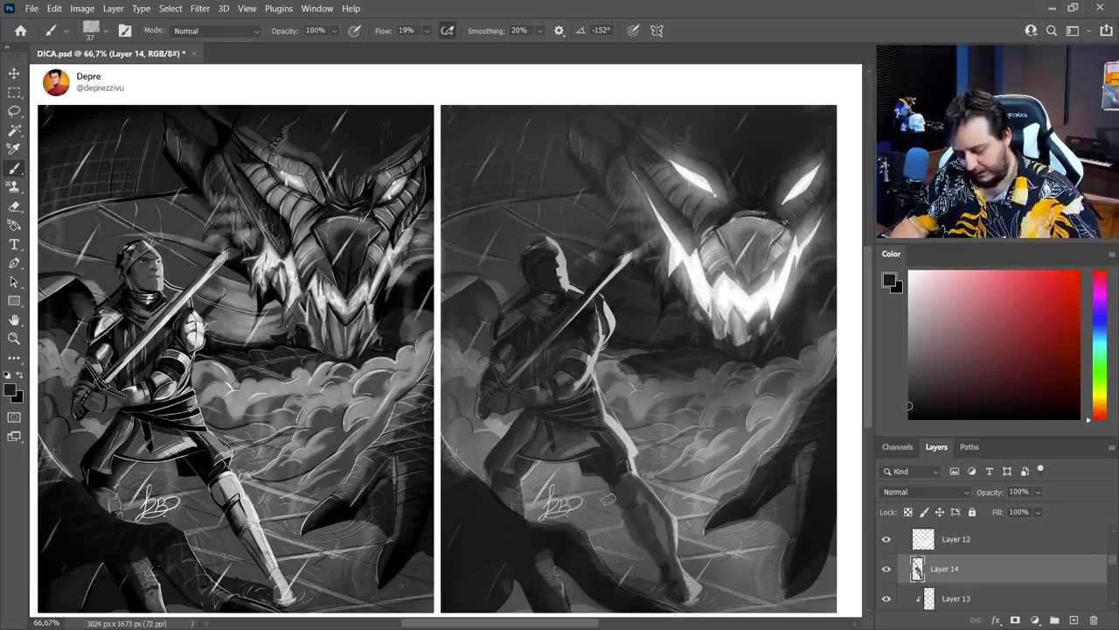
Simplify the knight's skirt and back leg with flat dark greys sampled from the figure, then sample the light grey of the rim light.
mouse_move(571, 454)
mouse_down()
mouse_move(535, 451)
mouse_move(573, 444)
mouse_move(556, 422)
mouse_up()
alt+click(551, 426)
mouse_move(528, 430)
mouse_down()
mouse_move(507, 477)
mouse_move(519, 508)
mouse_up()
alt+click(626, 482)
mouse_move(537, 470)
mouse_down()
mouse_move(525, 502)
mouse_move(524, 491)
mouse_up()
alt+click(523, 462)
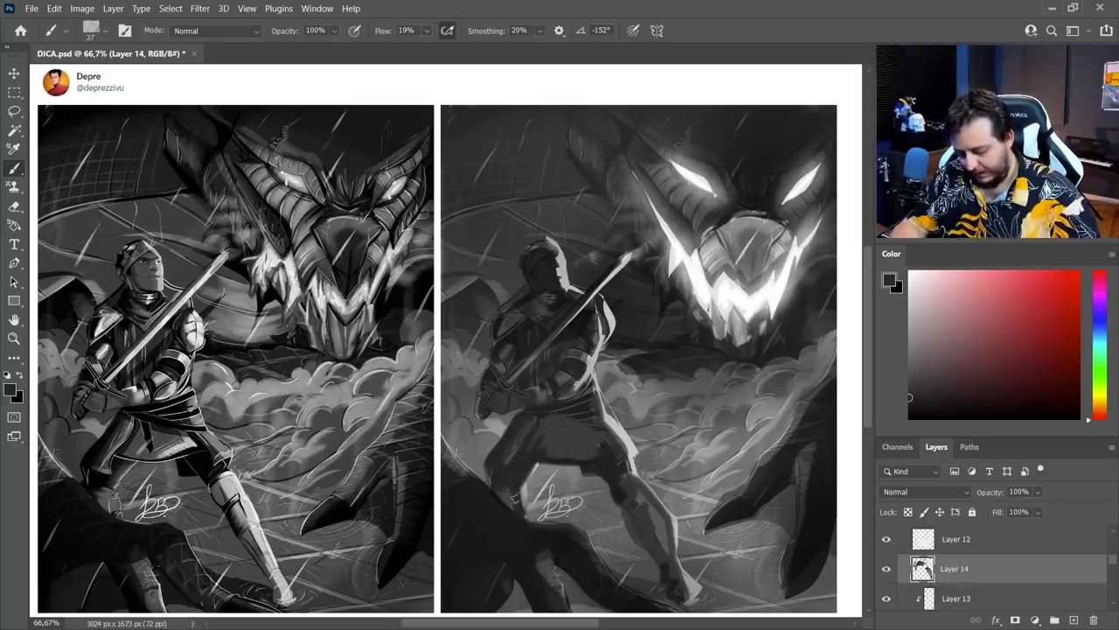
alt+click(630, 440)
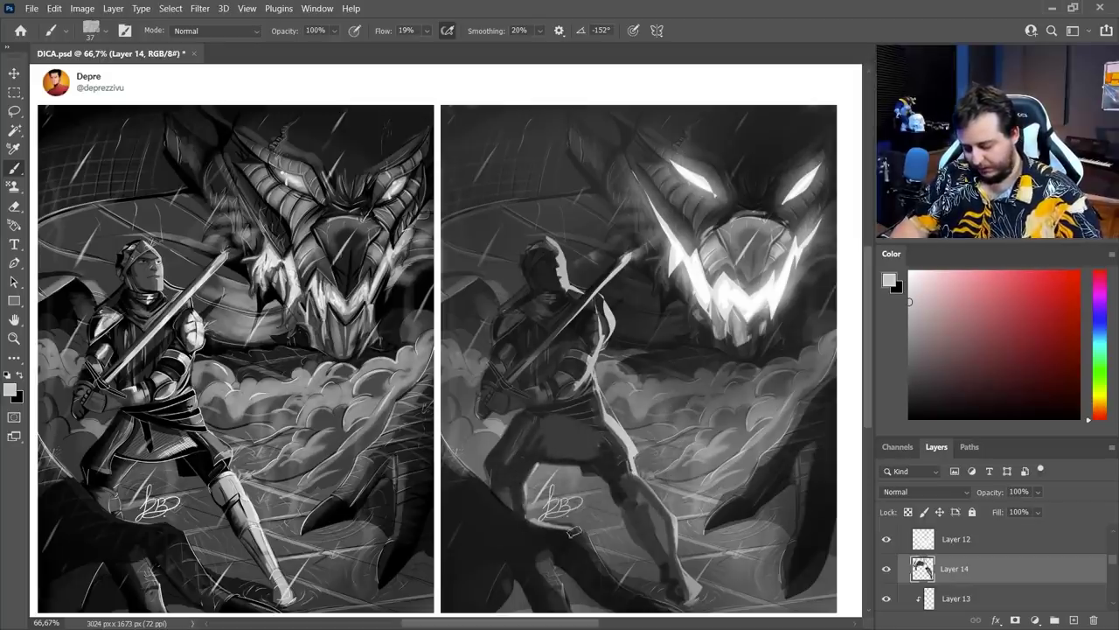
Cover the ground texture around the knight's legs and beside the claw with soft mid greys, using a 108 px brush at 8% flow.
alt+click(588, 515)
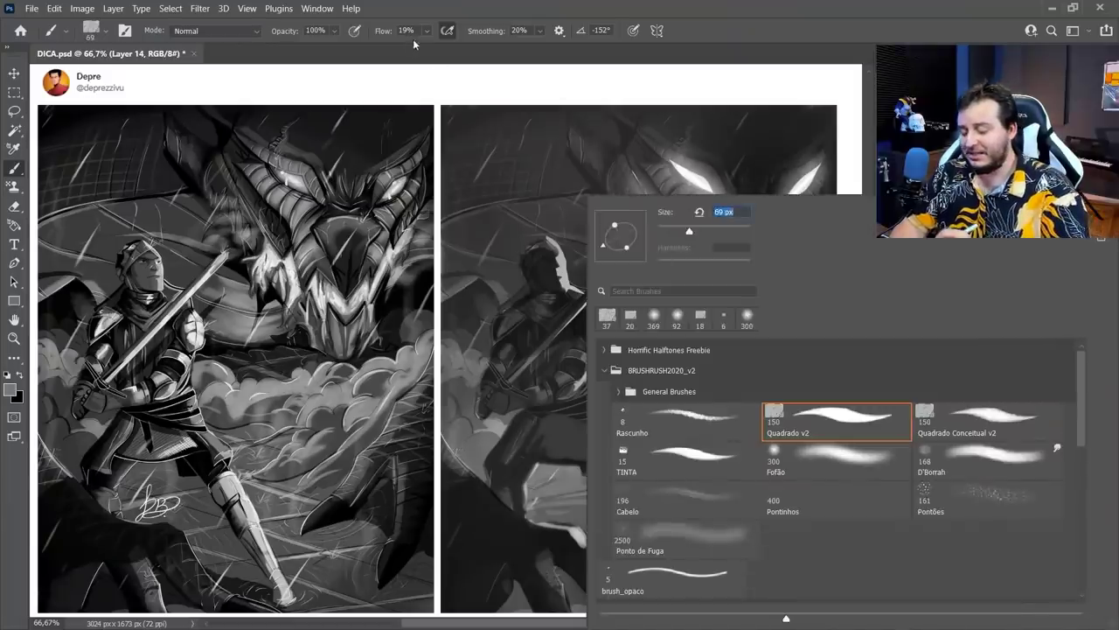
click(419, 37)
drag(425, 33, 422, 50)
right_click(649, 376)
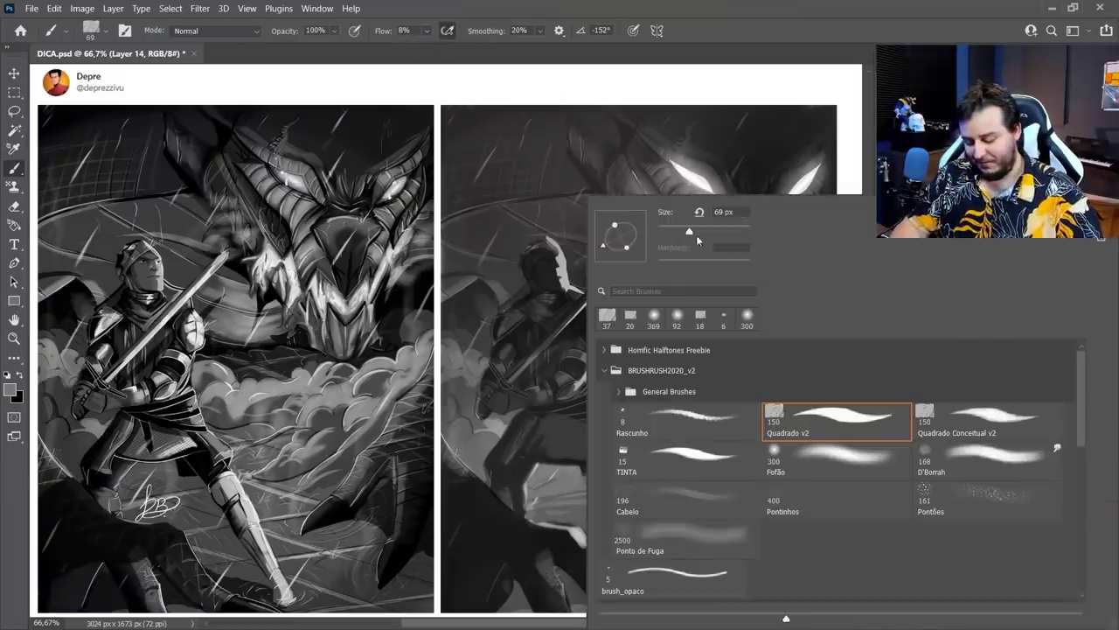
alt+click(564, 522)
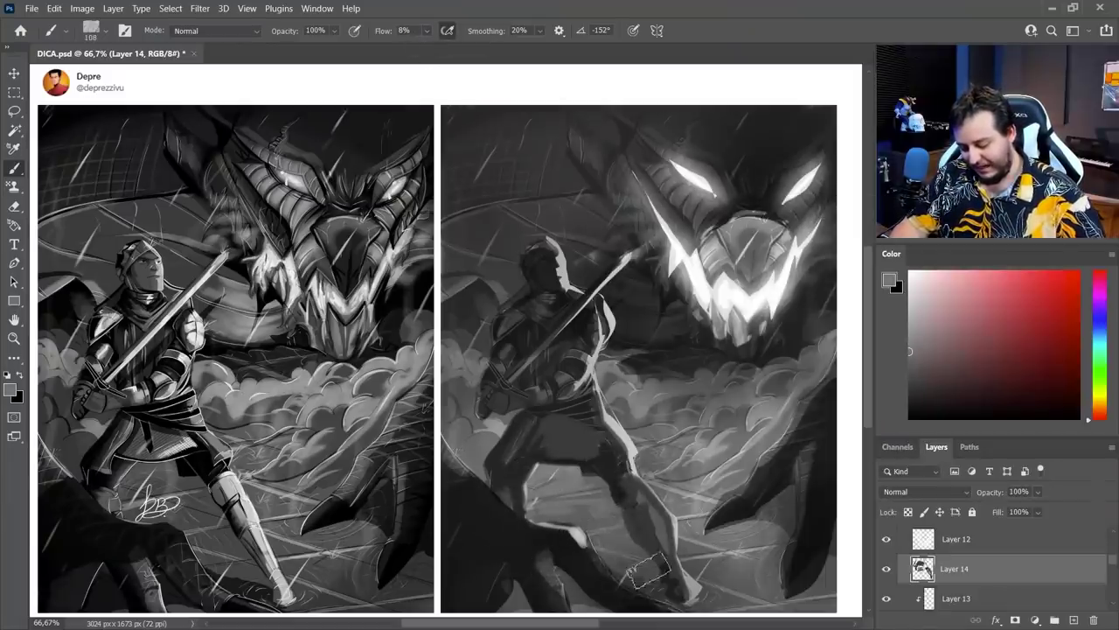
alt+click(704, 539)
mouse_move(703, 542)
mouse_down()
mouse_move(696, 556)
mouse_move(719, 528)
mouse_move(791, 525)
mouse_up()
alt+click(750, 538)
mouse_move(739, 557)
mouse_down()
mouse_move(750, 586)
mouse_move(759, 558)
mouse_move(719, 587)
mouse_move(833, 581)
mouse_move(802, 597)
mouse_up()
alt+click(726, 566)
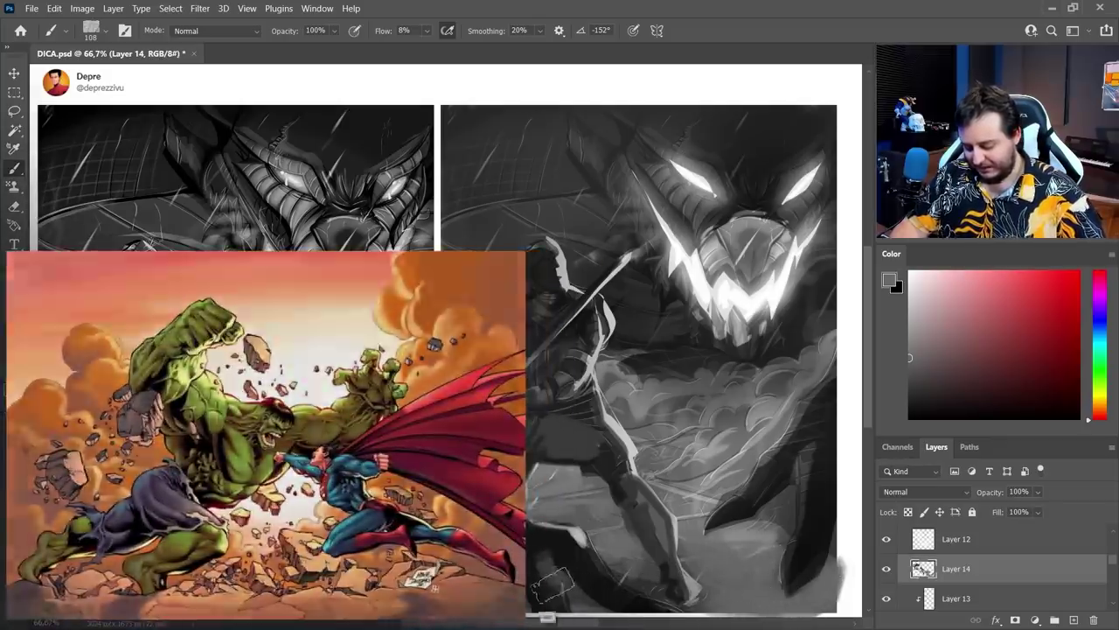
Darken the foreground silhouette below the knight with sampled greys, then clip Layer 14 to the layer below it.
alt+click(539, 612)
alt+click(577, 542)
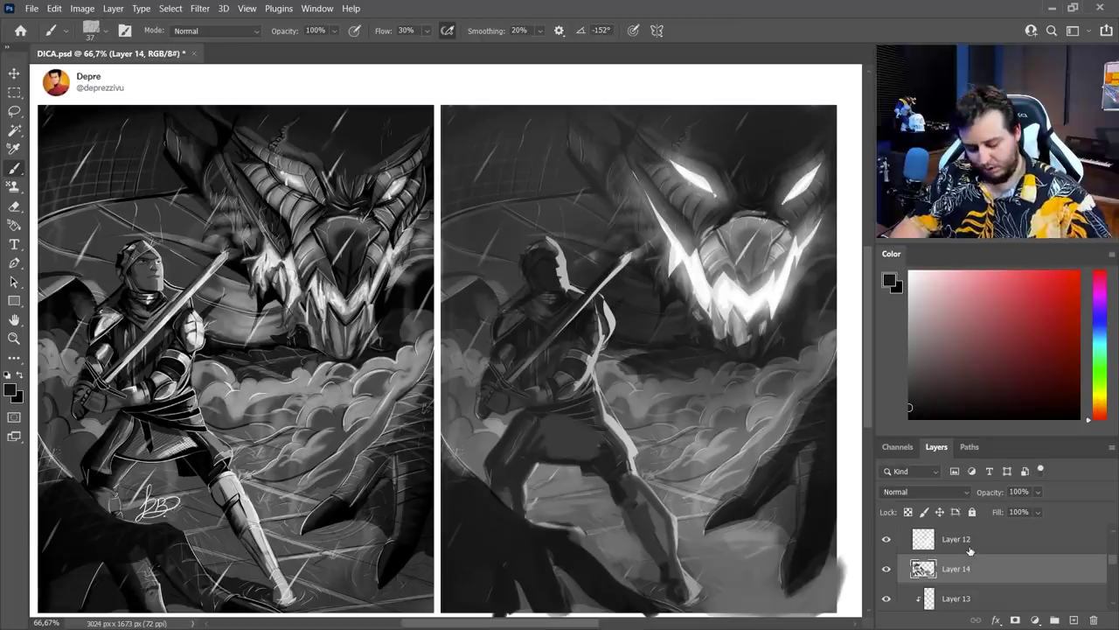
scroll(1006, 555, down, 1)
mouse_move(974, 550)
mouse_down()
mouse_move(958, 580)
mouse_move(960, 529)
mouse_up()
right_click(597, 363)
drag(673, 232, 669, 233)
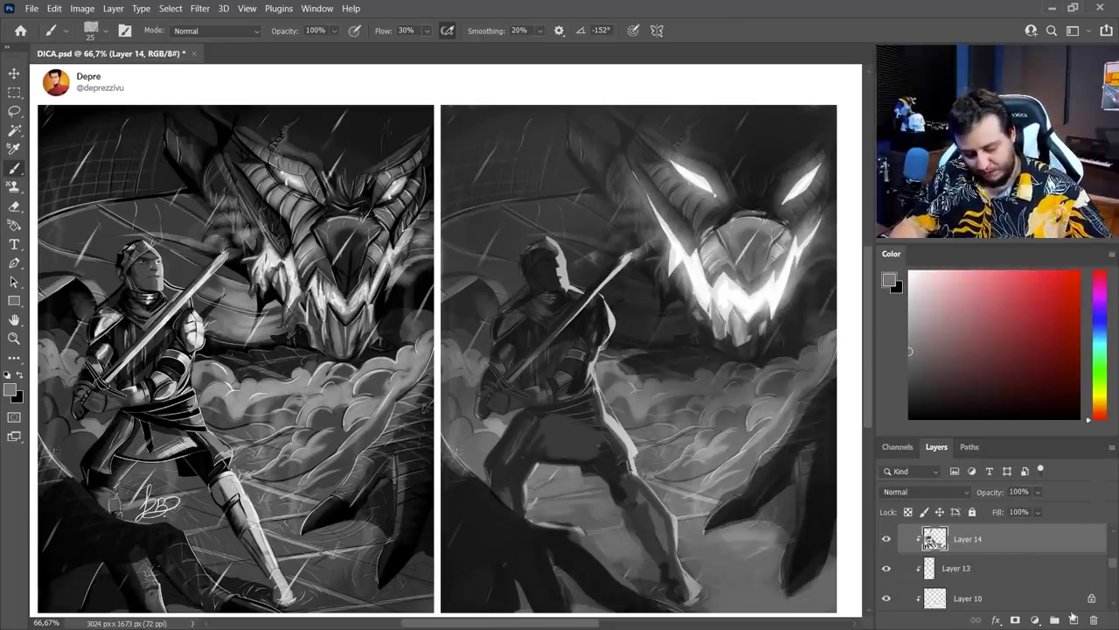
Add a layer above Layer 14 and paint mid grey light on the knight's shoulder and sword arm with a 32 px brush at 8% flow.
click(1073, 618)
right_click(670, 232)
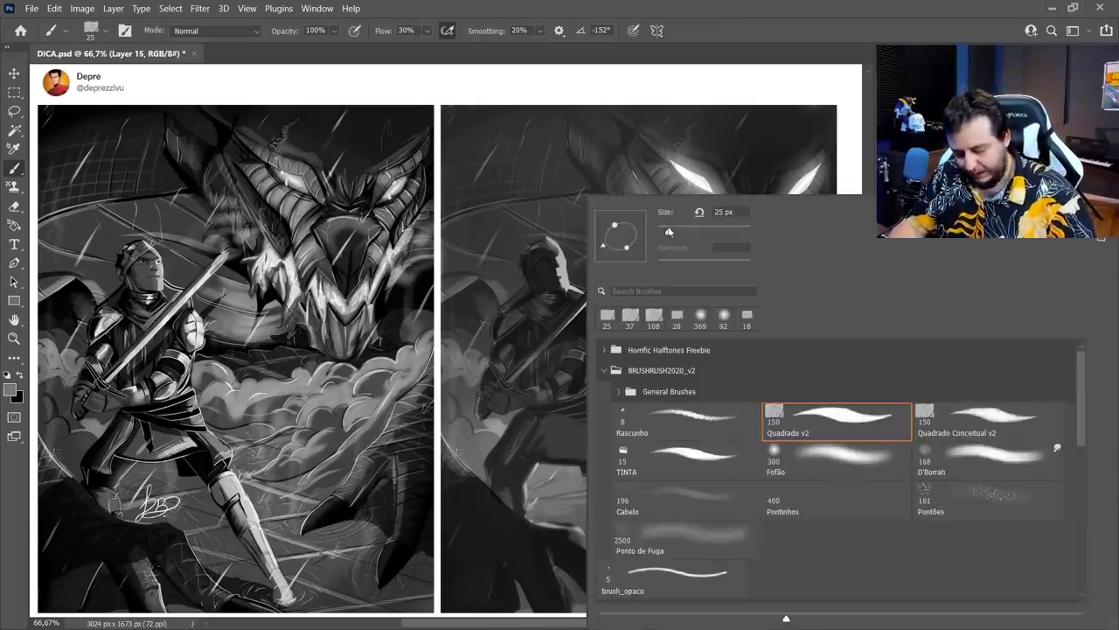
drag(426, 30, 419, 49)
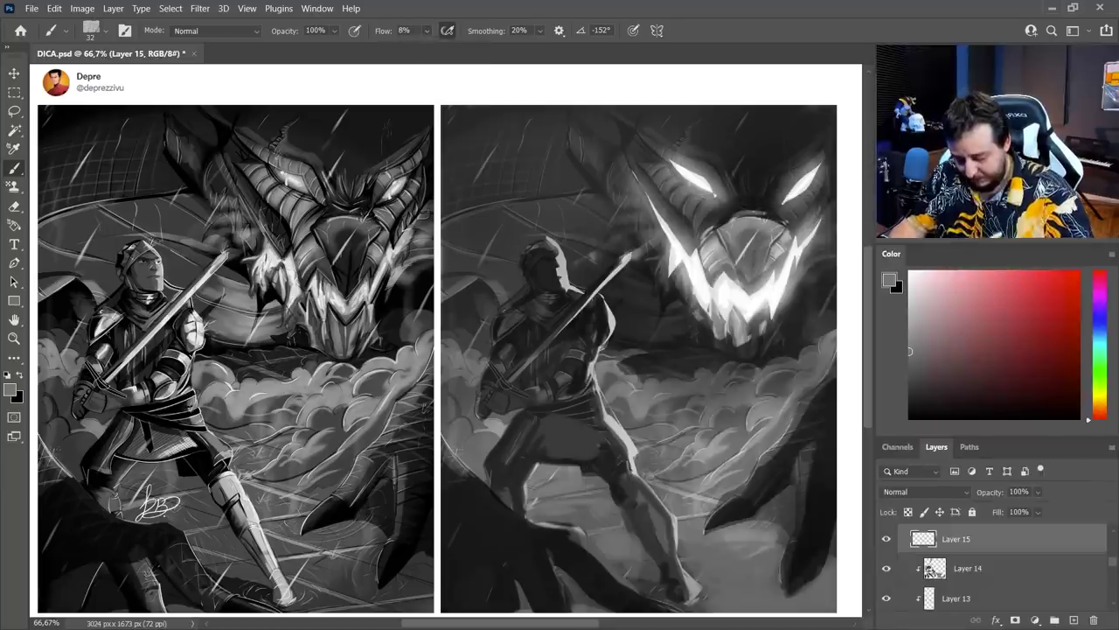
drag(602, 277, 527, 356)
key(ctrl+z)
mouse_move(603, 279)
mouse_down()
mouse_move(527, 361)
mouse_move(555, 329)
mouse_move(501, 327)
mouse_move(501, 355)
mouse_up()
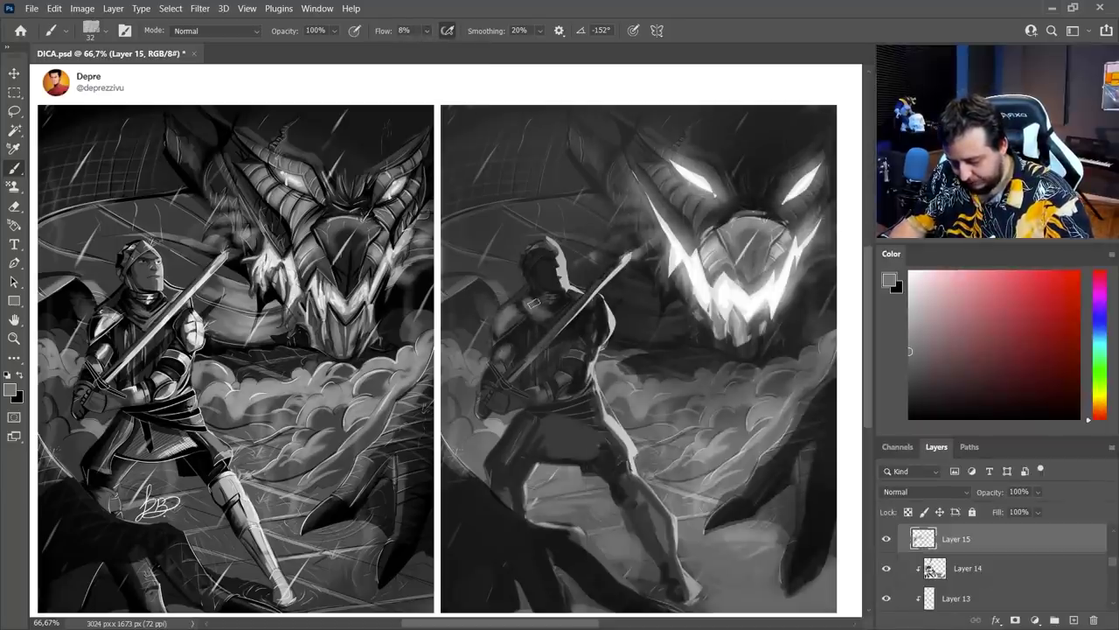
Soften the details of the knight's head, neck, chest and forearms with sampled greys.
alt+click(540, 264)
drag(544, 273, 543, 251)
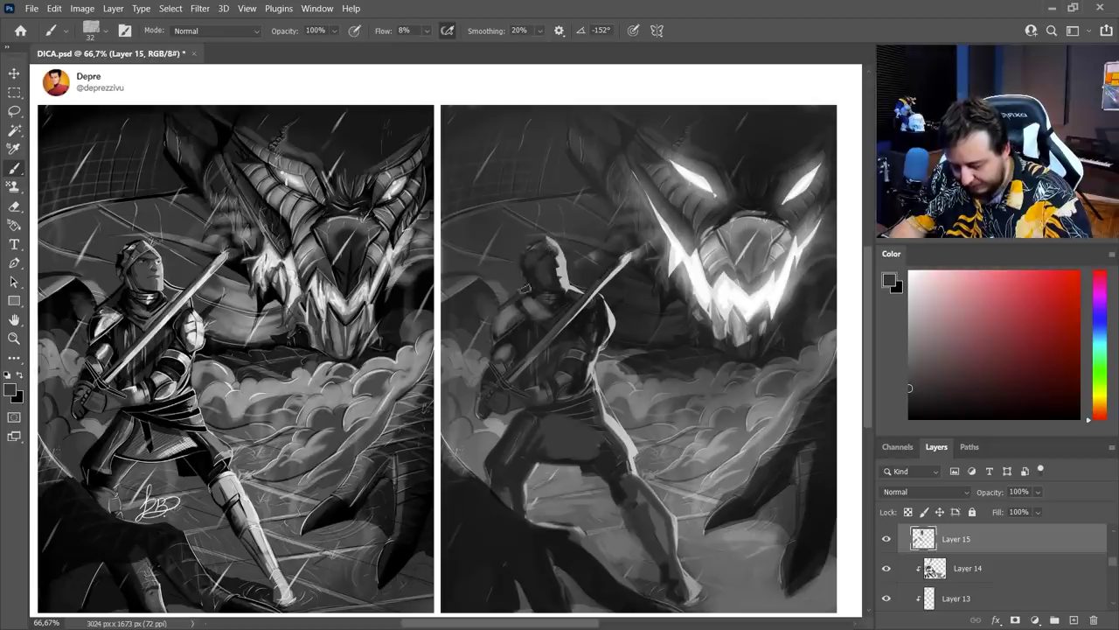
drag(525, 288, 540, 310)
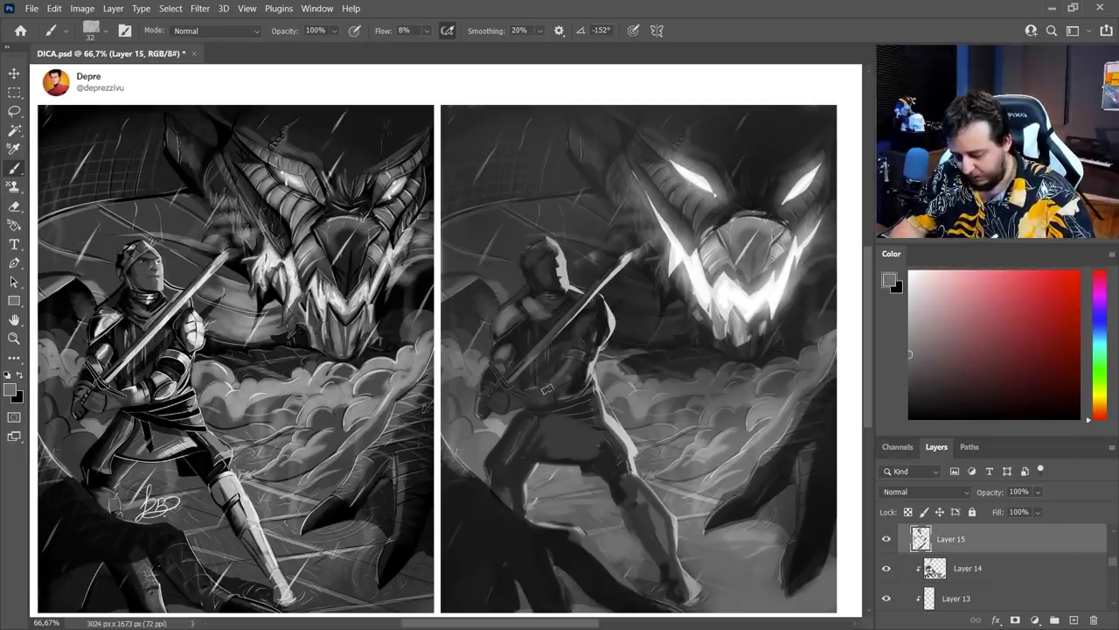
alt+click(562, 398)
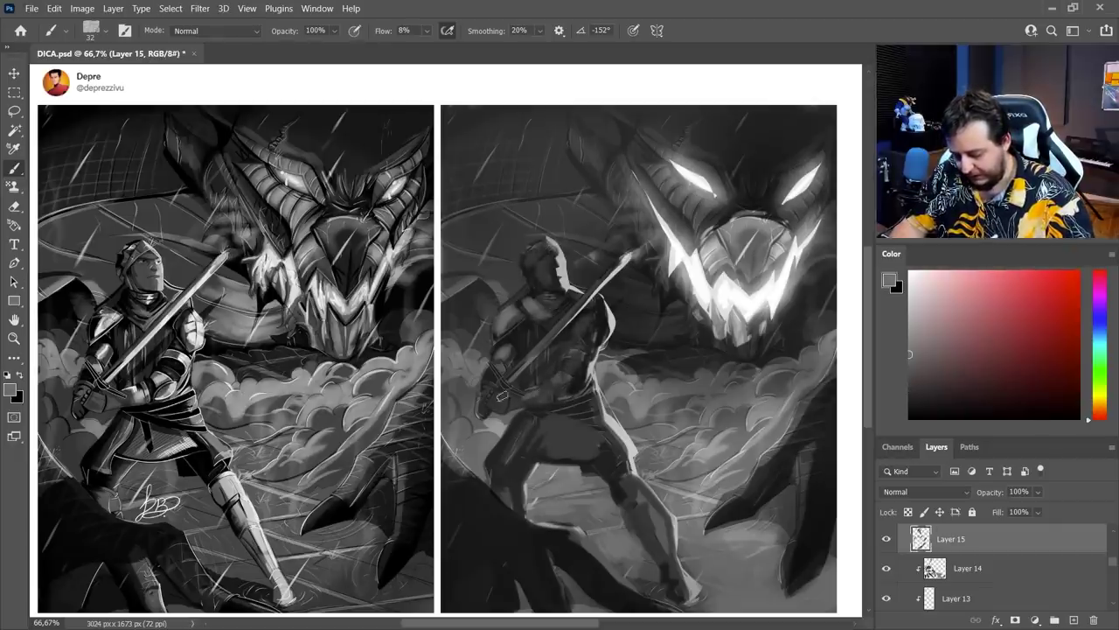
alt+click(514, 437)
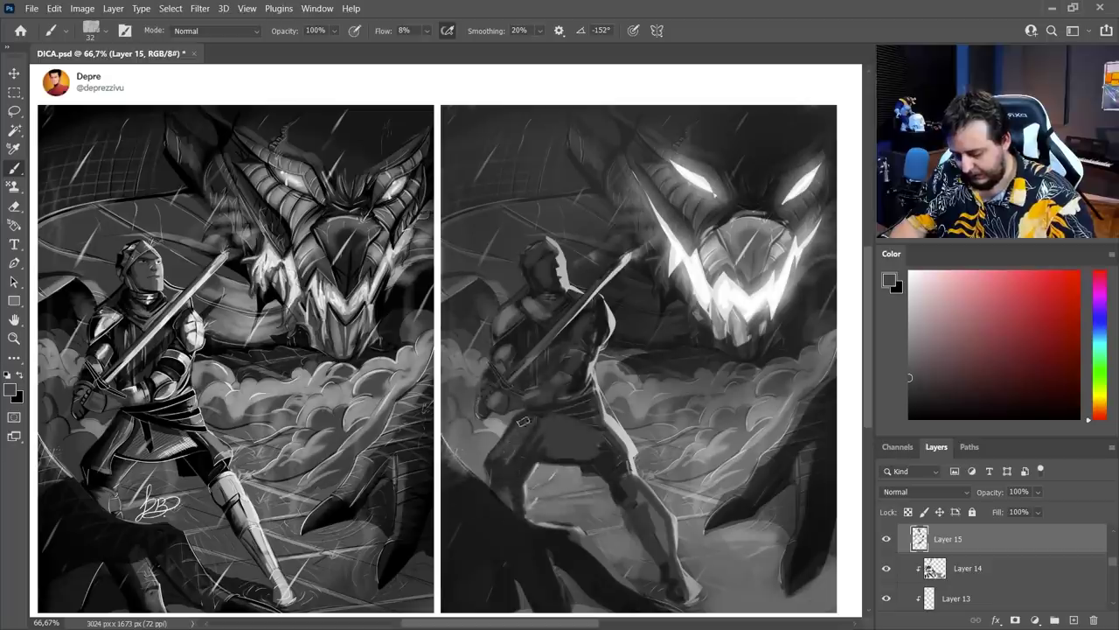
Repaint the sword blade in sampled mid greys and tone down the light on the knight's face with a 25 px brush.
mouse_move(515, 373)
mouse_down()
mouse_move(604, 273)
mouse_move(544, 346)
mouse_up()
alt+click(608, 309)
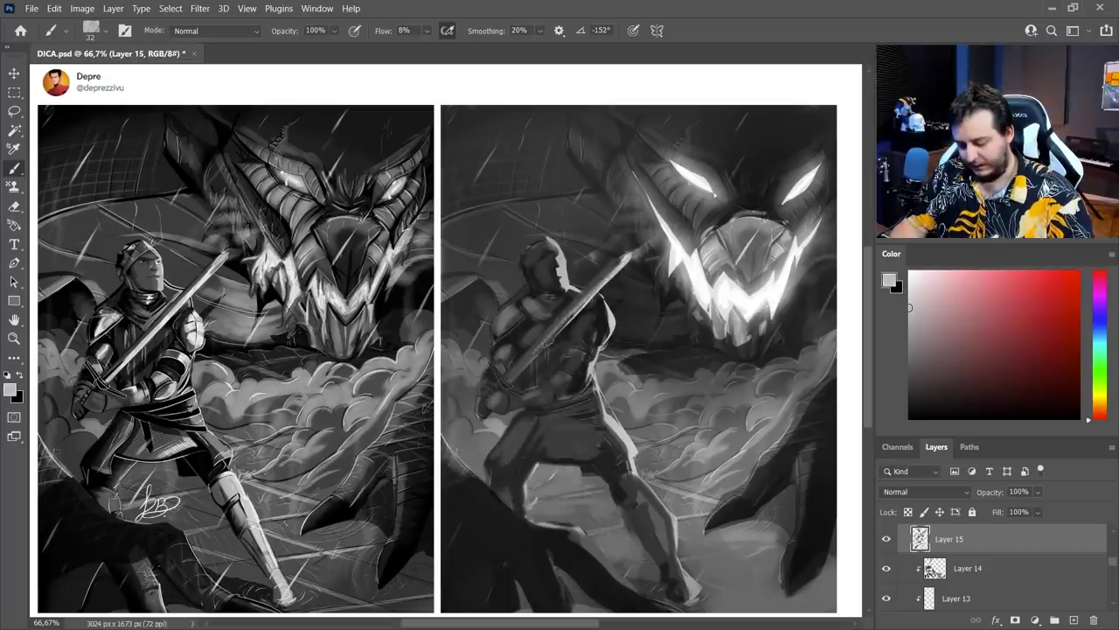
alt+click(576, 306)
alt+click(598, 317)
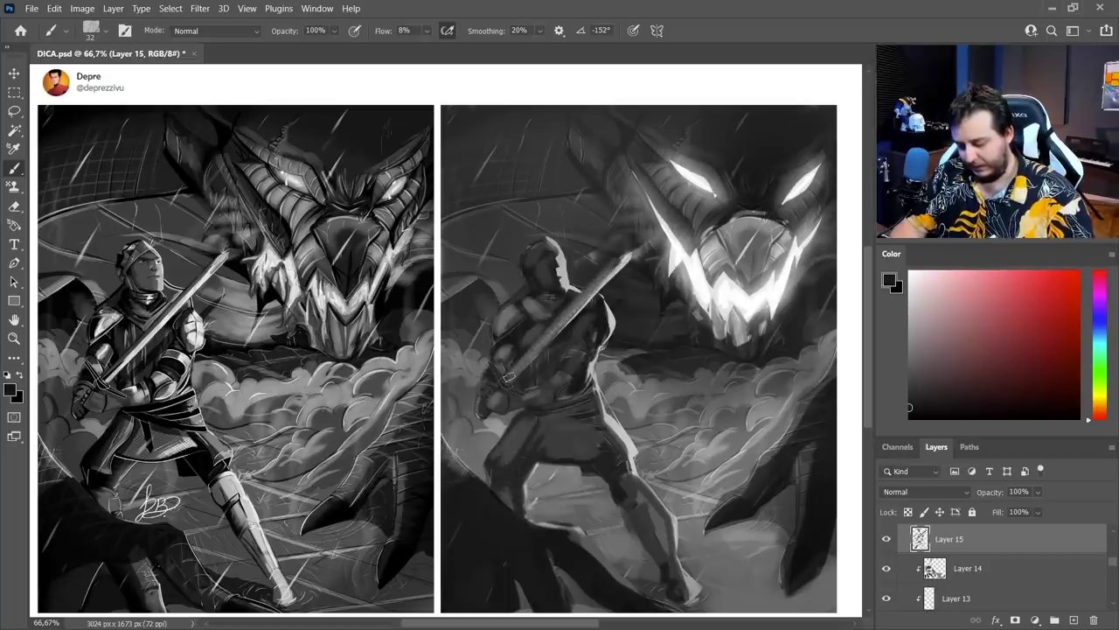
alt+click(504, 534)
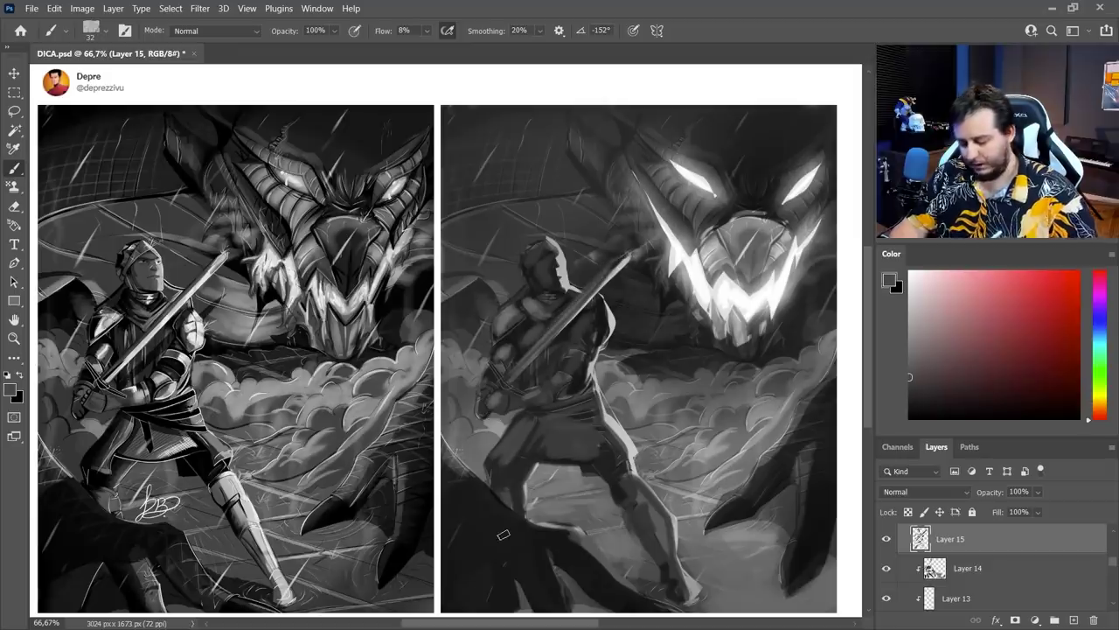
alt+click(559, 297)
alt+click(557, 297)
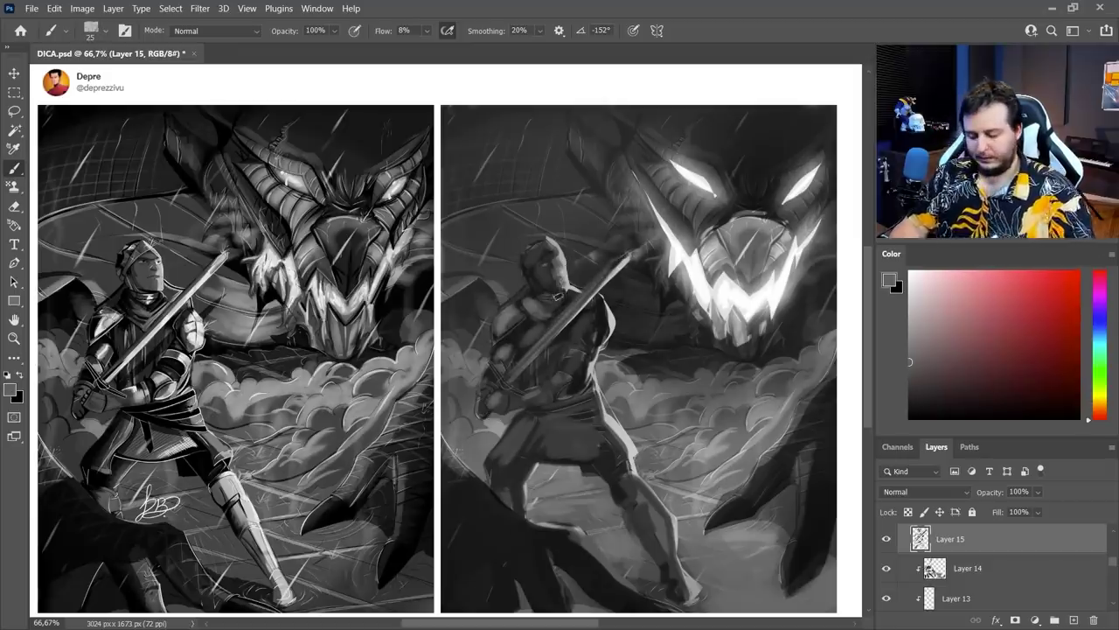
Enlarge the brush to 75 px and cover the dragon's snout markings with sampled mid grey.
right_click(666, 325)
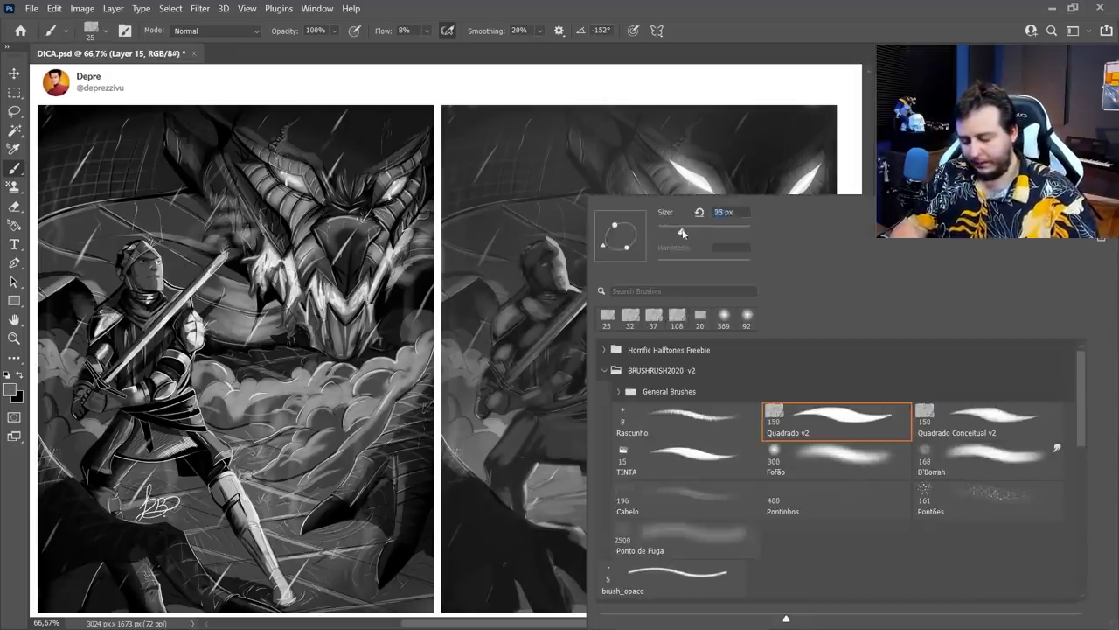
click(680, 230)
click(800, 57)
alt+click(733, 268)
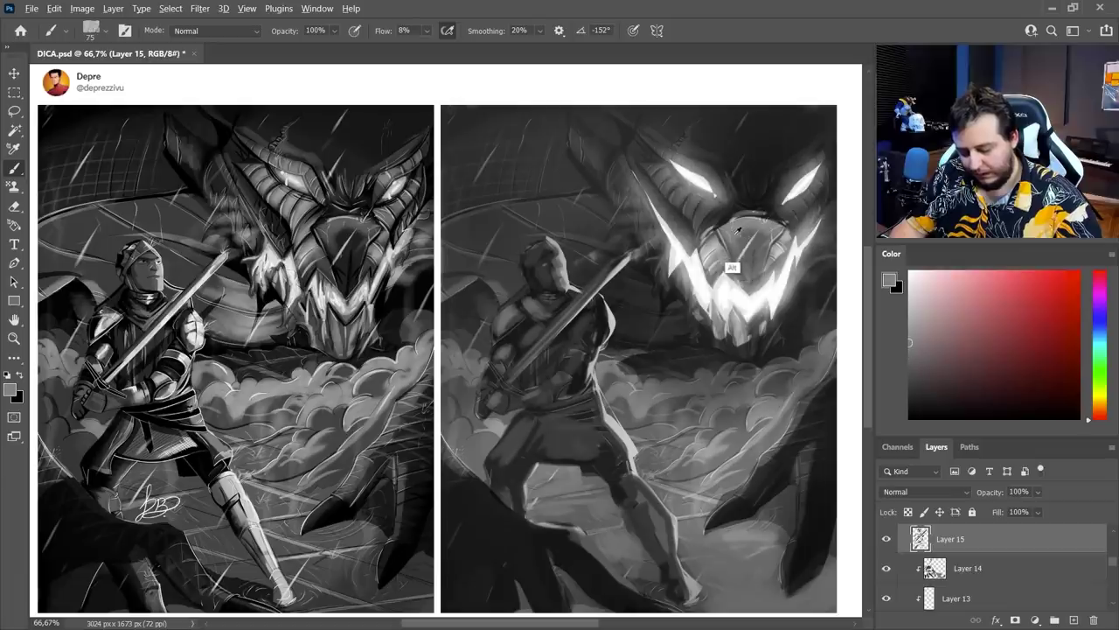
mouse_move(739, 232)
mouse_down()
mouse_move(759, 270)
mouse_move(743, 275)
mouse_up()
Dab dark spots on both sides of the dragon's snout and blend them in with sampled mid greys.
alt+click(744, 253)
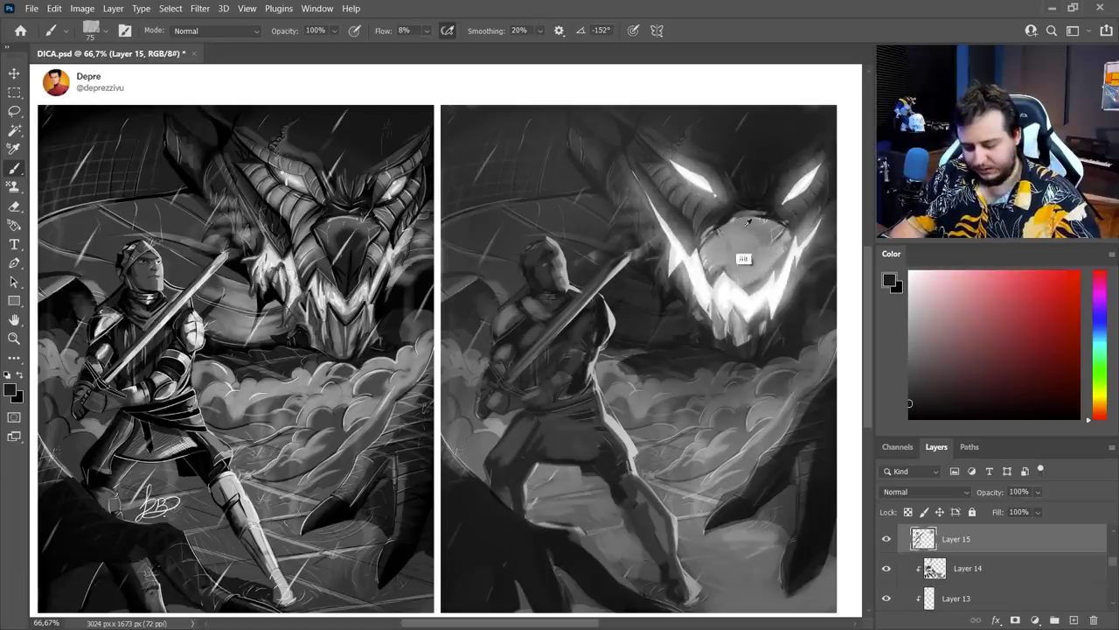
drag(781, 240, 773, 255)
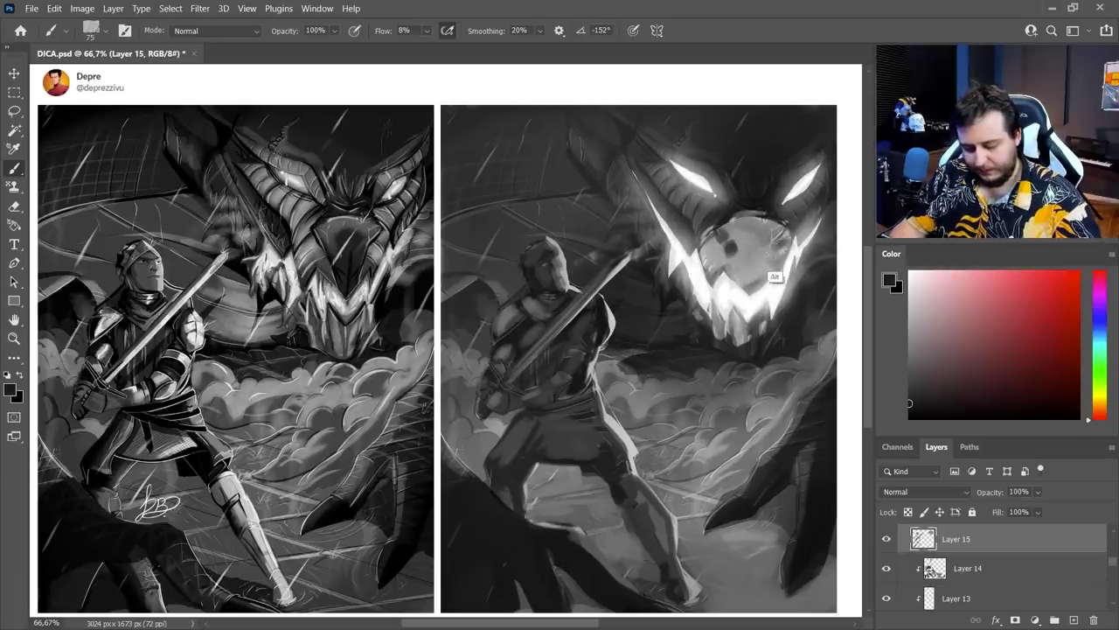
alt+click(773, 277)
alt+click(770, 238)
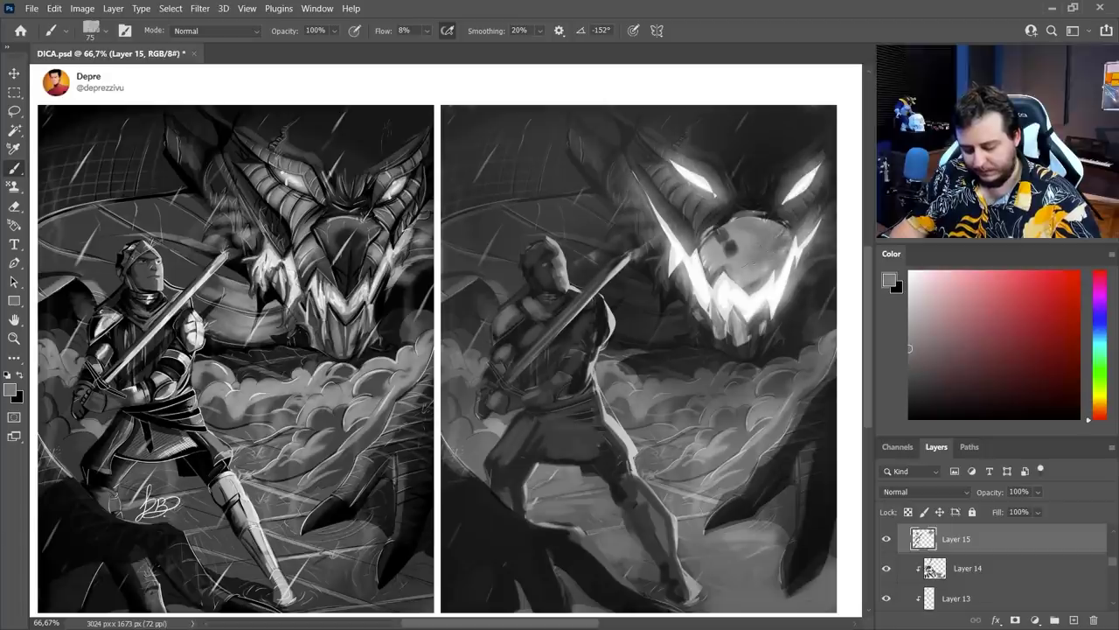
alt+click(746, 244)
drag(725, 238, 736, 249)
alt+click(762, 249)
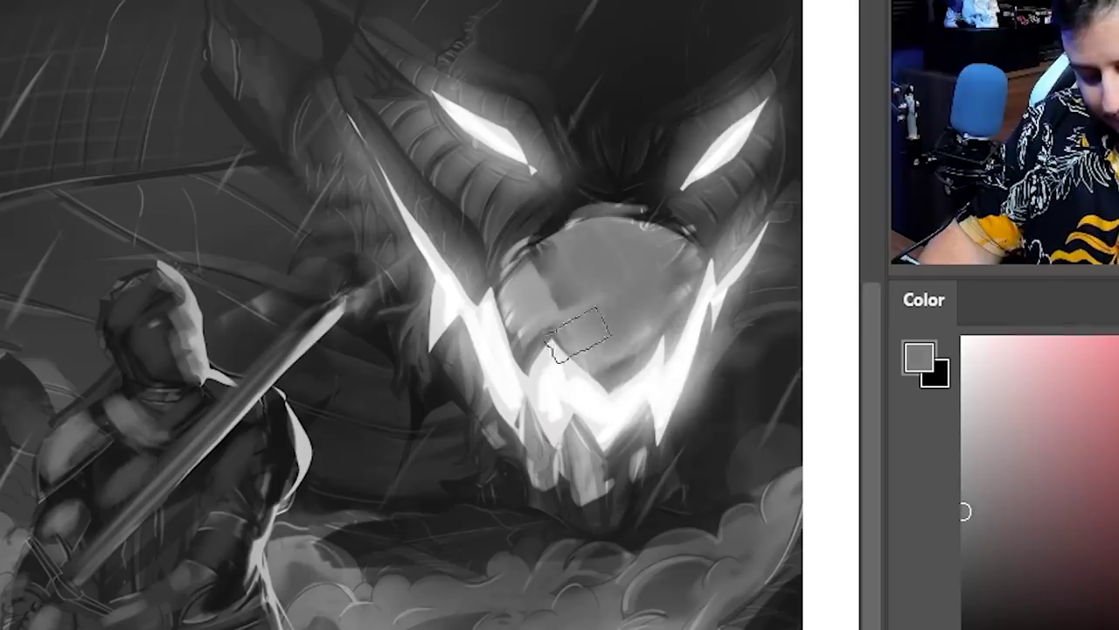
Smooth the dragon's chin below the glowing teeth into a simple shape with sampled greys.
alt+click(753, 328)
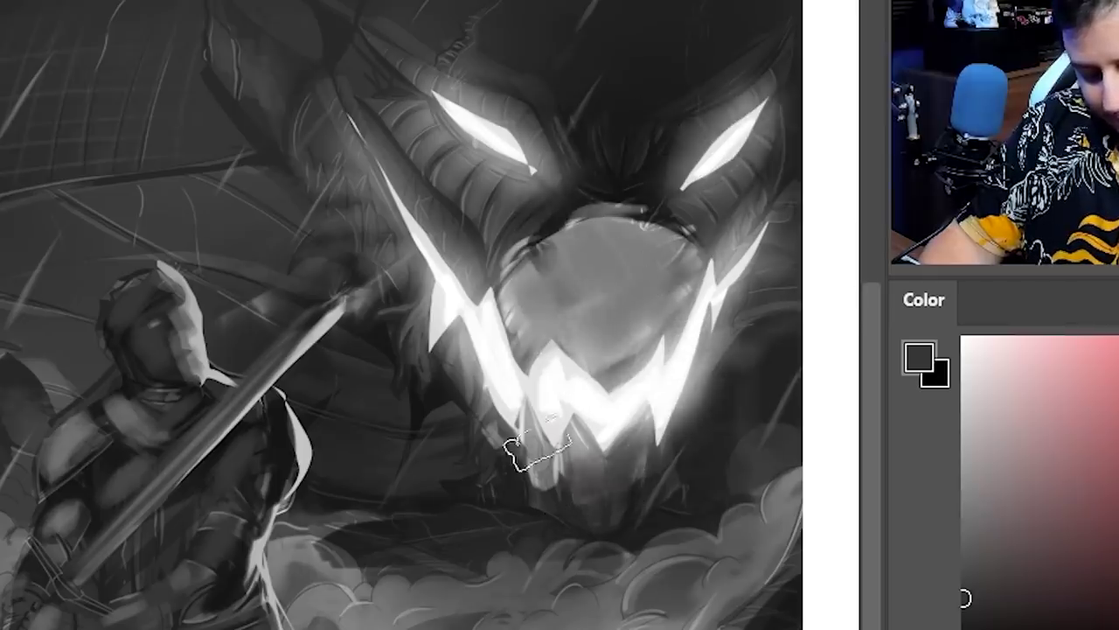
alt+click(623, 454)
drag(600, 495, 660, 469)
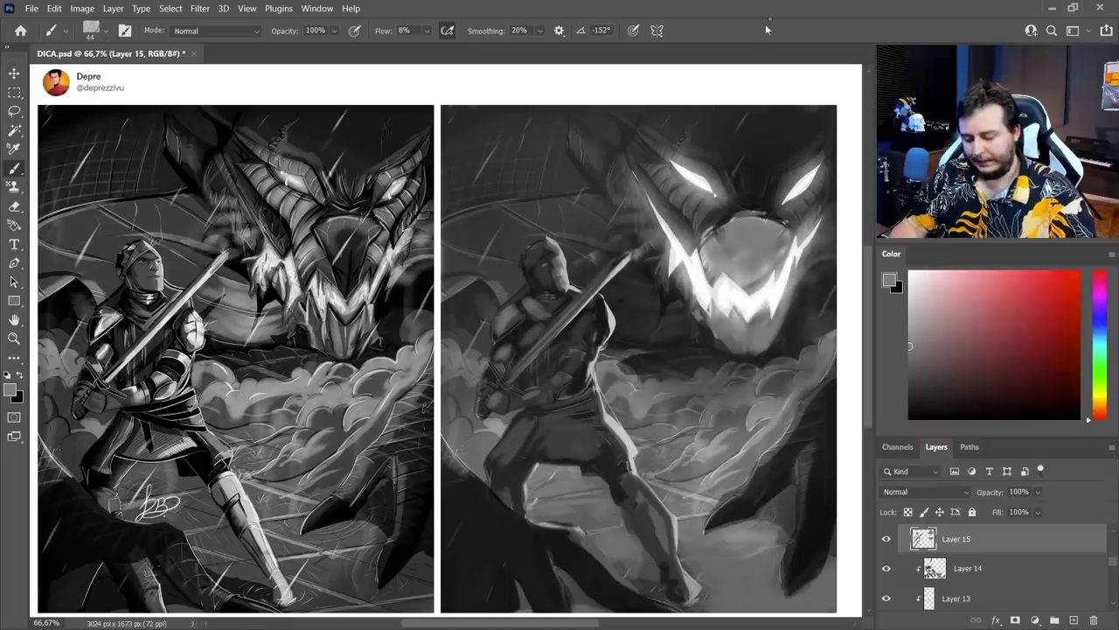
Cover the lower smoke and ground lines between the knight and the claw with sampled mid grey, using a 69 px brush.
right_click(733, 369)
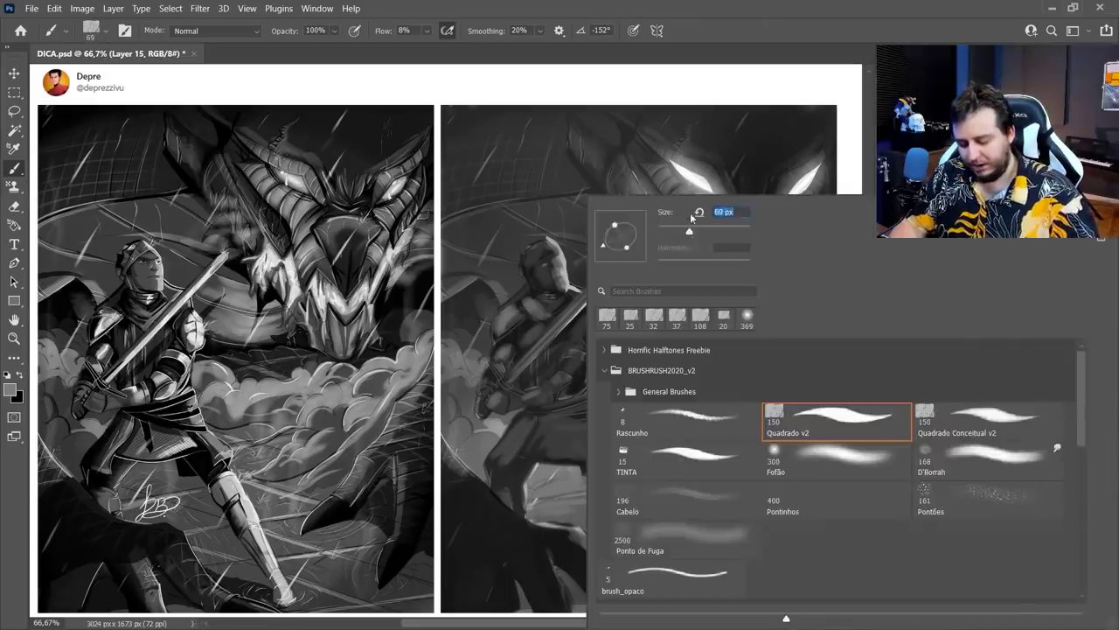
key(Return)
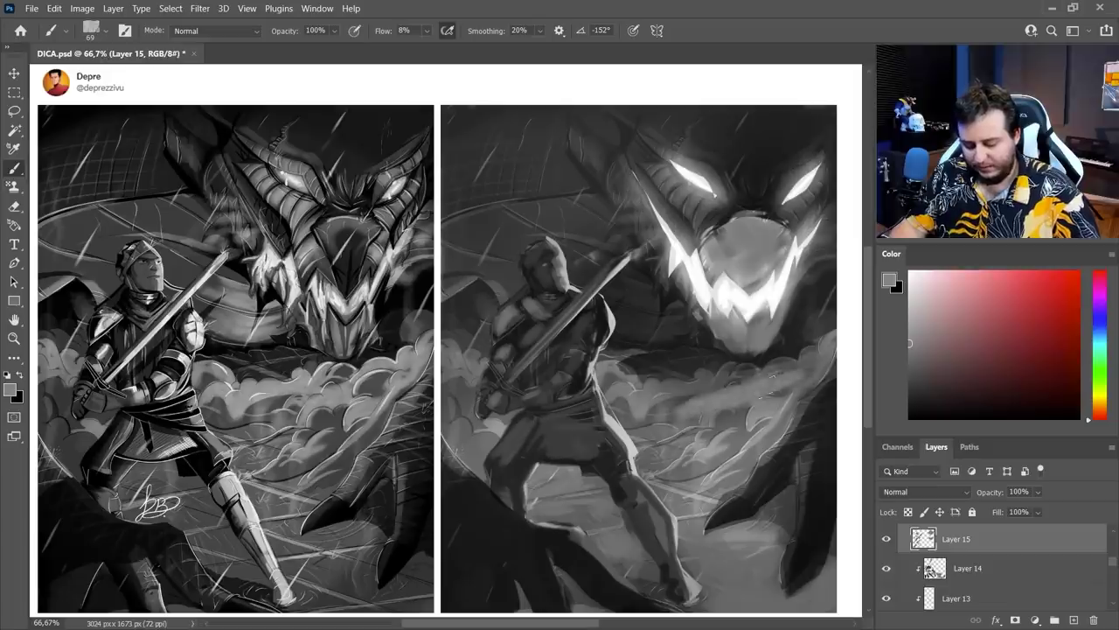
mouse_move(771, 380)
mouse_down()
mouse_move(715, 458)
mouse_move(643, 428)
mouse_up()
mouse_move(743, 409)
mouse_down()
mouse_move(638, 427)
mouse_move(667, 477)
mouse_move(742, 430)
mouse_move(712, 486)
mouse_up()
drag(774, 426, 670, 503)
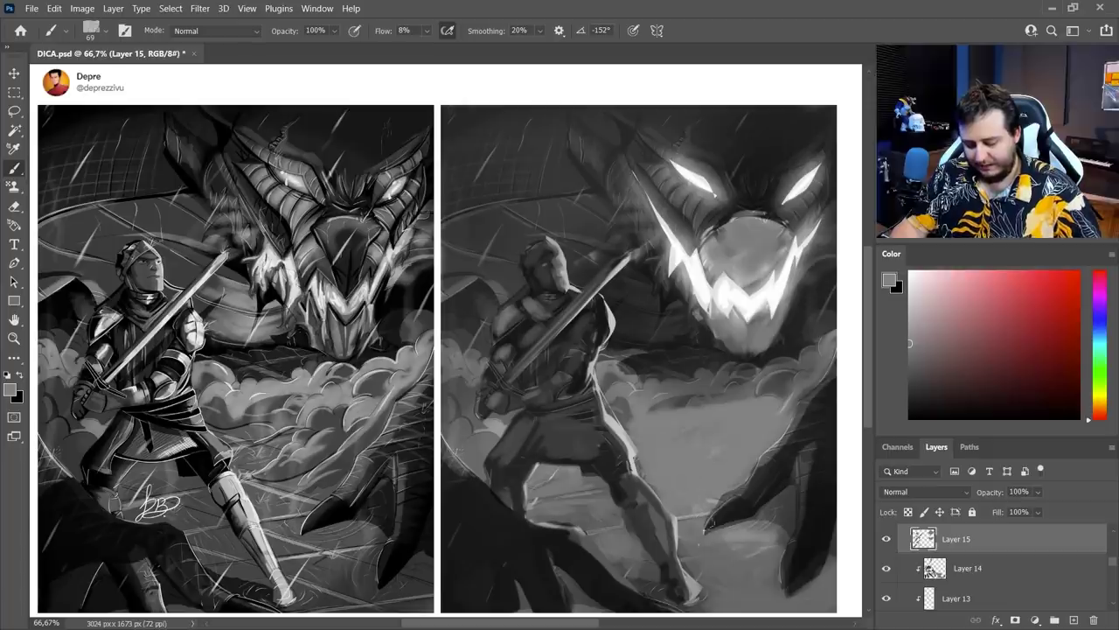
alt+click(702, 511)
alt+click(743, 426)
drag(739, 402, 652, 408)
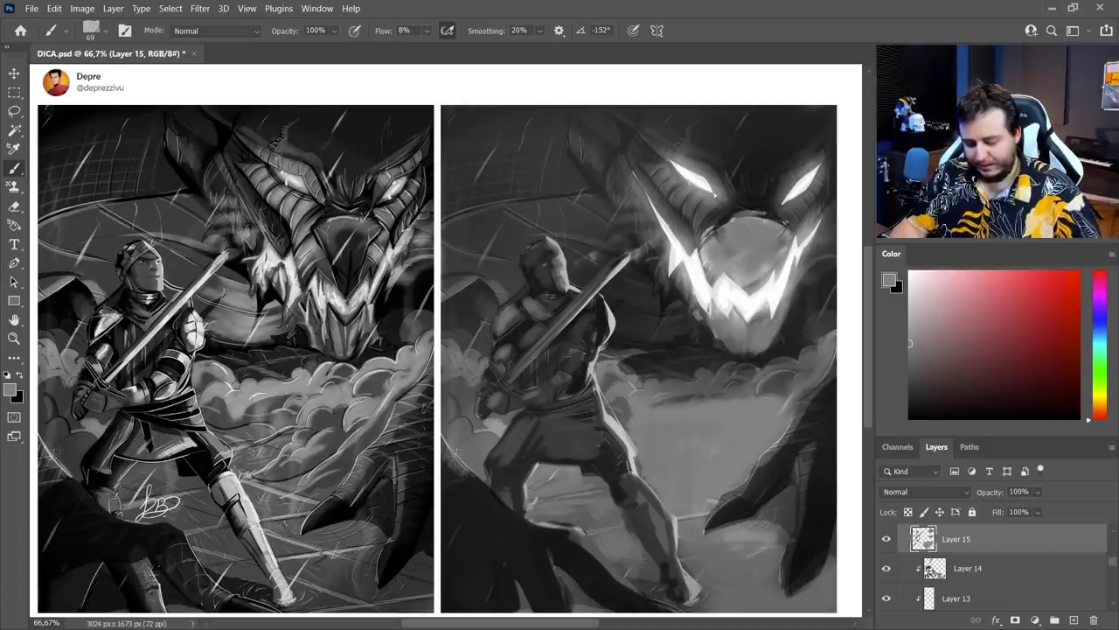
Paint sampled lighter grey over the smoke area between the knight and the claw with the 69 px brush.
key(d)
key(x)
click(725, 421)
click(742, 417)
alt+click(748, 423)
mouse_move(750, 409)
mouse_down()
mouse_move(662, 422)
mouse_move(730, 412)
mouse_move(767, 430)
mouse_move(672, 423)
mouse_move(738, 403)
mouse_up()
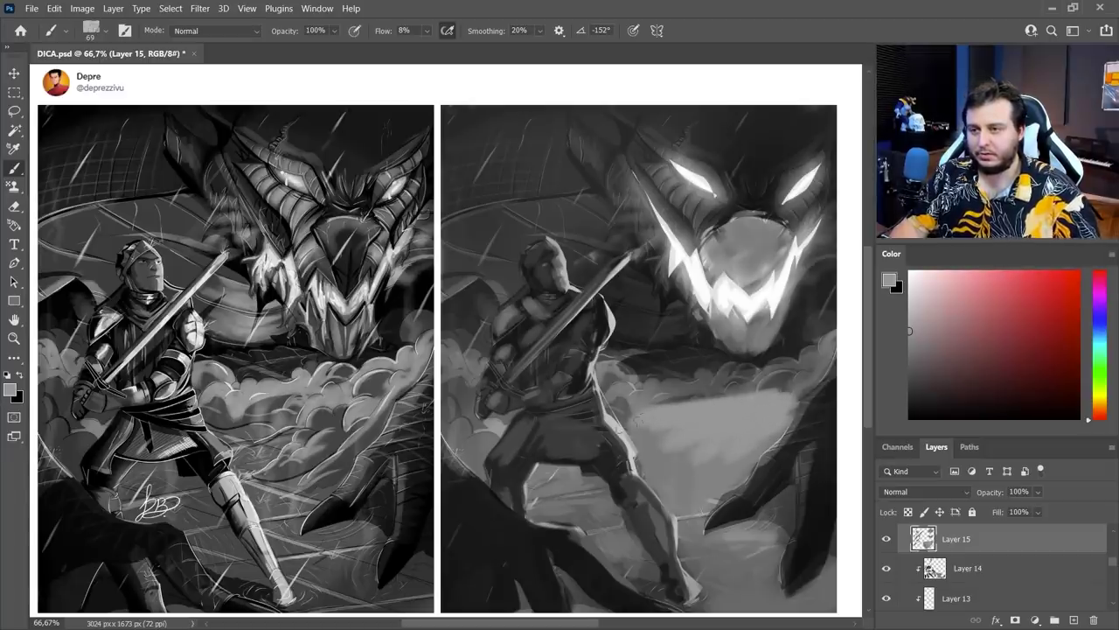
drag(624, 423, 681, 472)
Paint a sampled dark grey band below the dragon's head and extend it behind the knight to the canvas edge.
alt+click(646, 367)
drag(615, 392, 759, 371)
mouse_move(759, 371)
mouse_down()
mouse_move(649, 362)
mouse_move(825, 341)
mouse_up()
mouse_move(453, 354)
mouse_down()
mouse_move(472, 396)
mouse_move(464, 353)
mouse_up()
alt+click(458, 320)
alt+click(475, 428)
drag(473, 415, 459, 425)
alt+click(501, 424)
Refine the edge between the dark band and the light ground with sampled greys from both areas.
alt+click(646, 416)
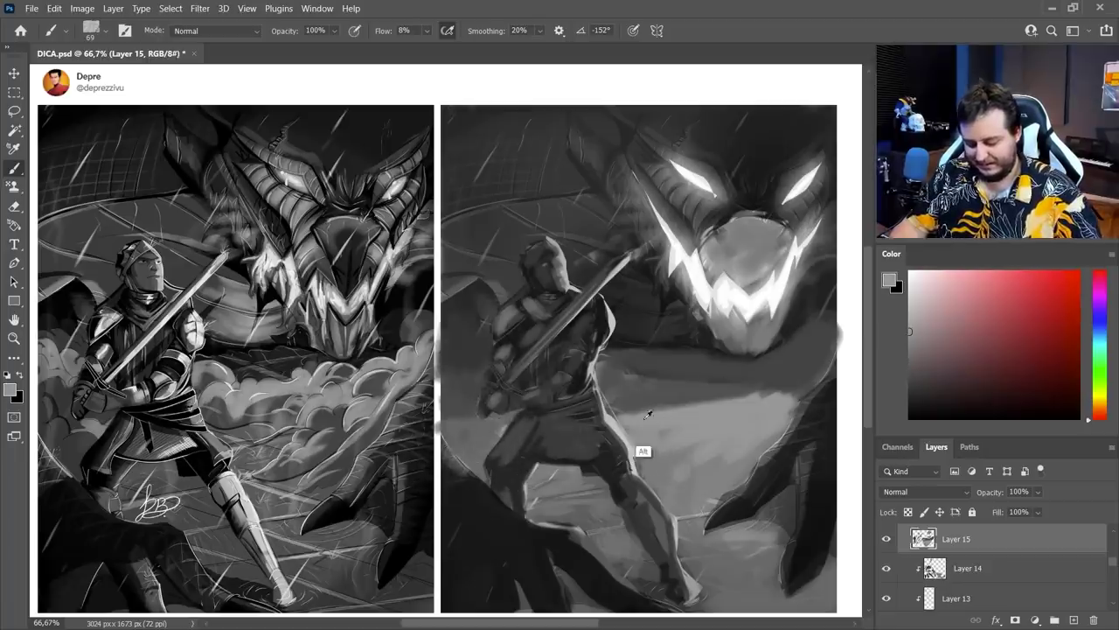
mouse_move(750, 403)
mouse_down()
mouse_move(640, 419)
mouse_move(796, 385)
mouse_up()
alt+click(746, 385)
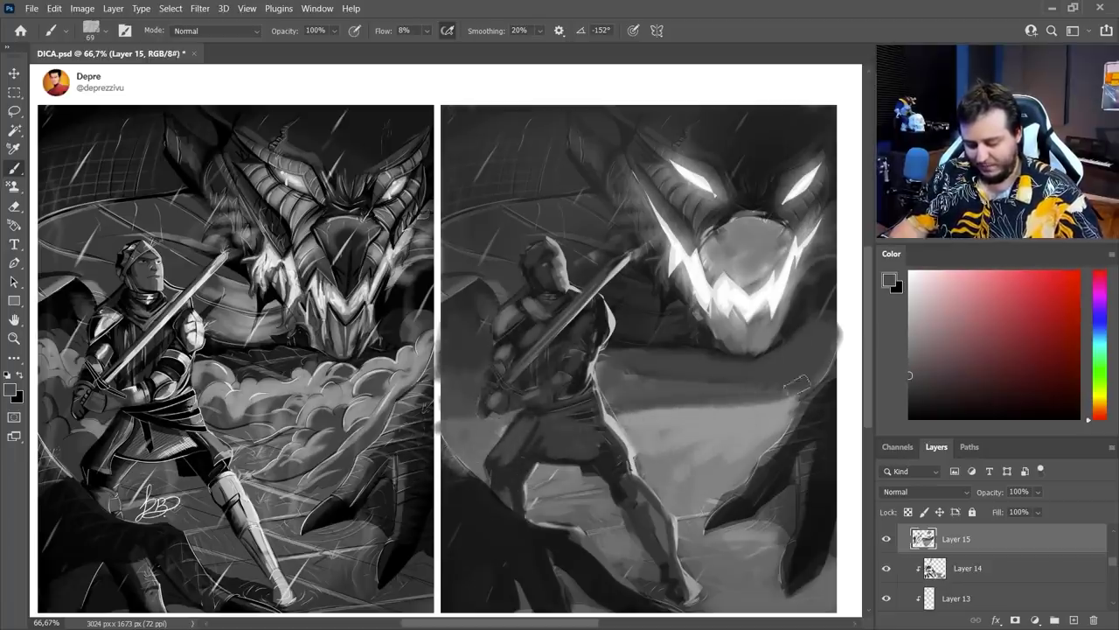
alt+click(697, 459)
drag(625, 405, 792, 391)
Tilt the canvas view and switch to the soft Fofão brush at a size below 300 px.
key(r)
drag(724, 457, 741, 406)
right_click(768, 362)
click(795, 464)
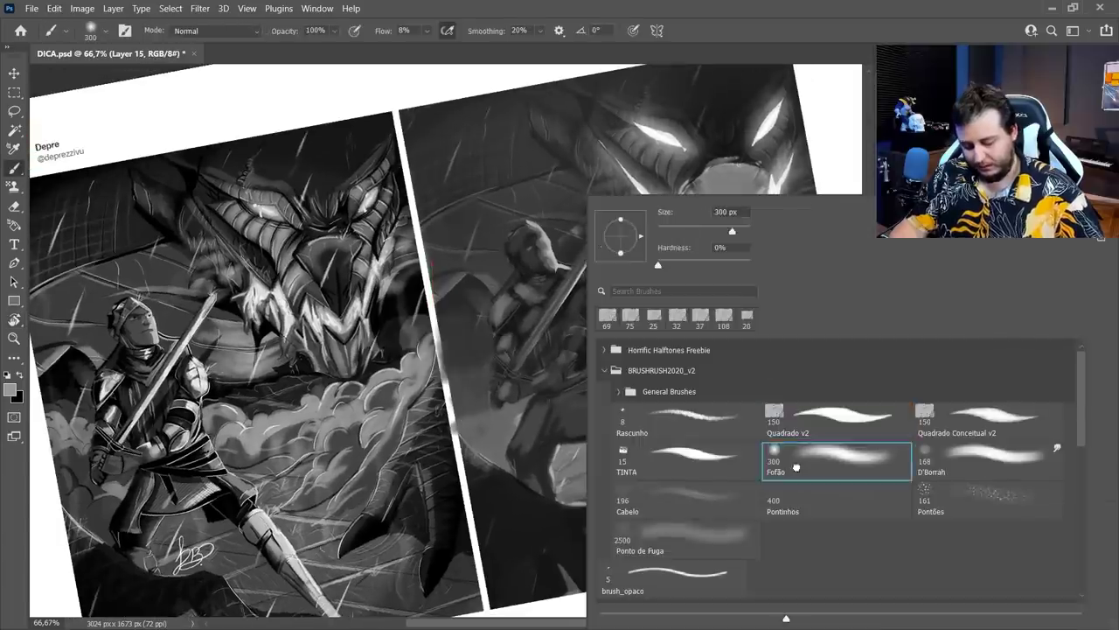
drag(732, 232, 724, 234)
key(Return)
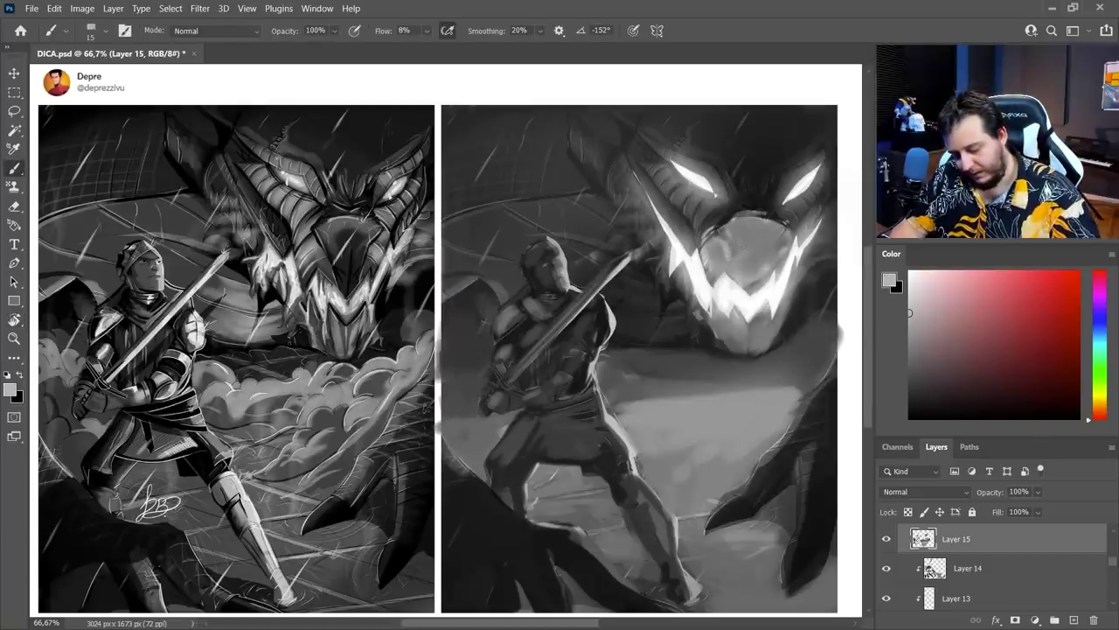
Set the brush flow to 13% and draw dark scale lines on the dragon's snout and chin with the 15 px brush.
alt+click(775, 255)
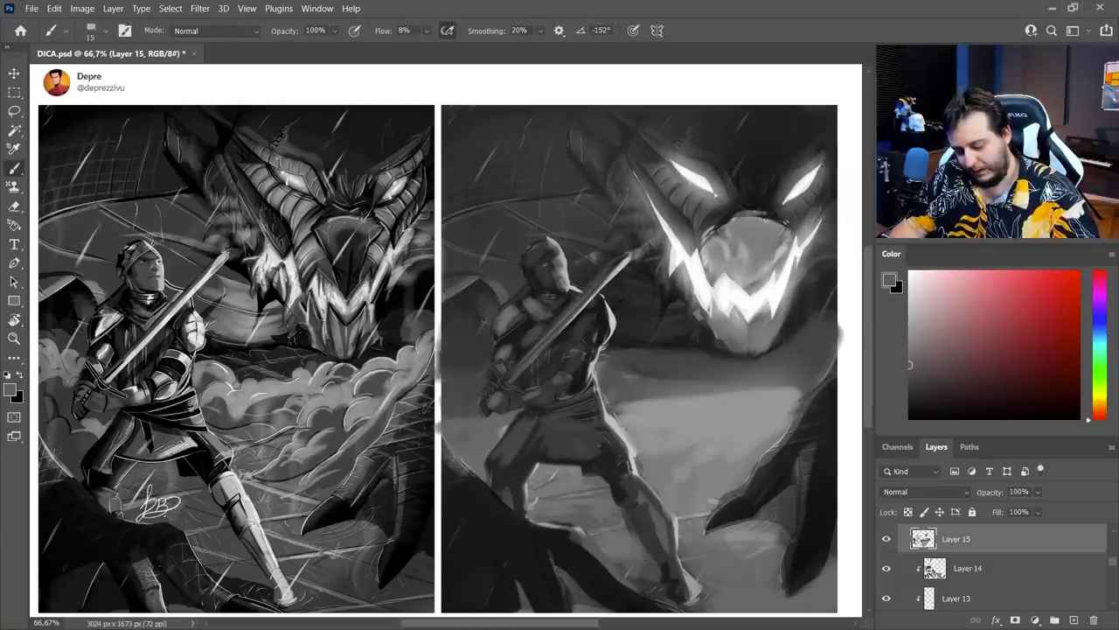
mouse_move(413, 38)
mouse_down()
mouse_move(439, 51)
mouse_move(425, 49)
mouse_up()
alt+click(750, 212)
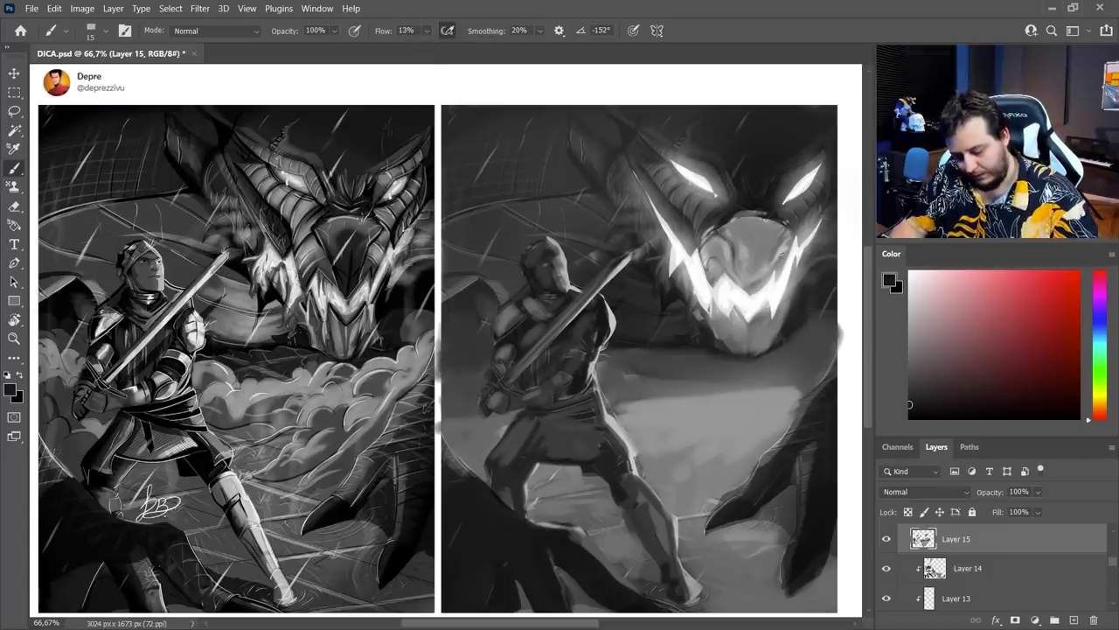
drag(732, 306, 741, 338)
mouse_move(758, 317)
mouse_down()
mouse_move(754, 337)
mouse_move(722, 335)
mouse_up()
drag(763, 262, 757, 279)
drag(766, 241, 755, 256)
drag(731, 220, 769, 219)
Cover the horn ridges and background around the dragon's eyes with sampled dark greys, using a 48 px brush.
alt+click(709, 246)
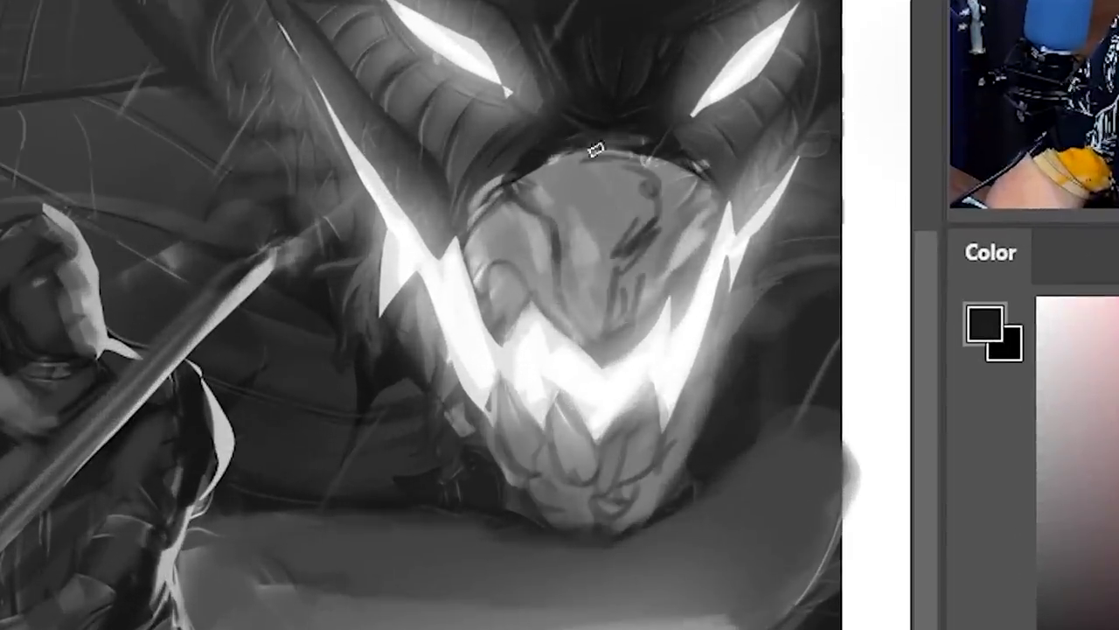
alt+click(776, 139)
drag(736, 131, 794, 120)
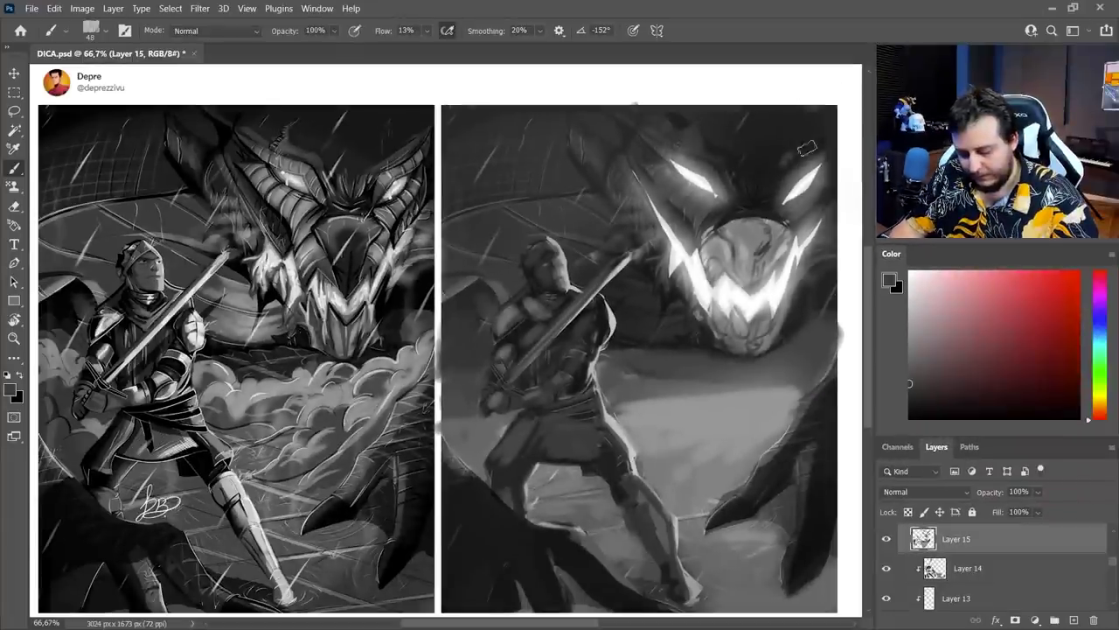
alt+click(752, 183)
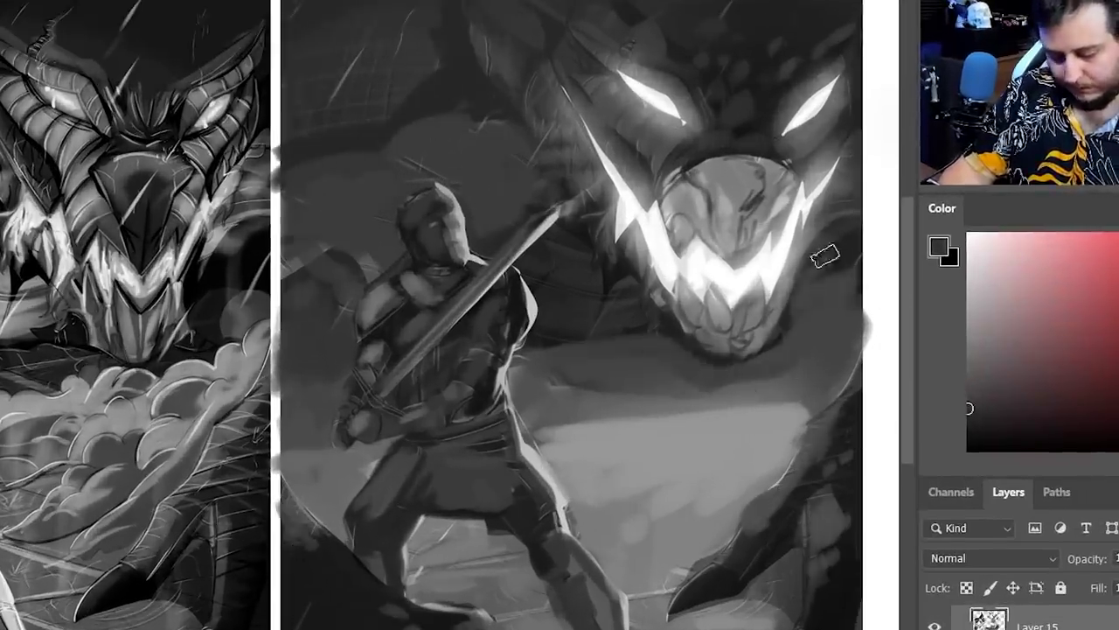
Clean up the knight's chest and head with greys sampled from the figure, using a 23 px brush.
alt+click(479, 334)
alt+click(428, 294)
alt+click(501, 316)
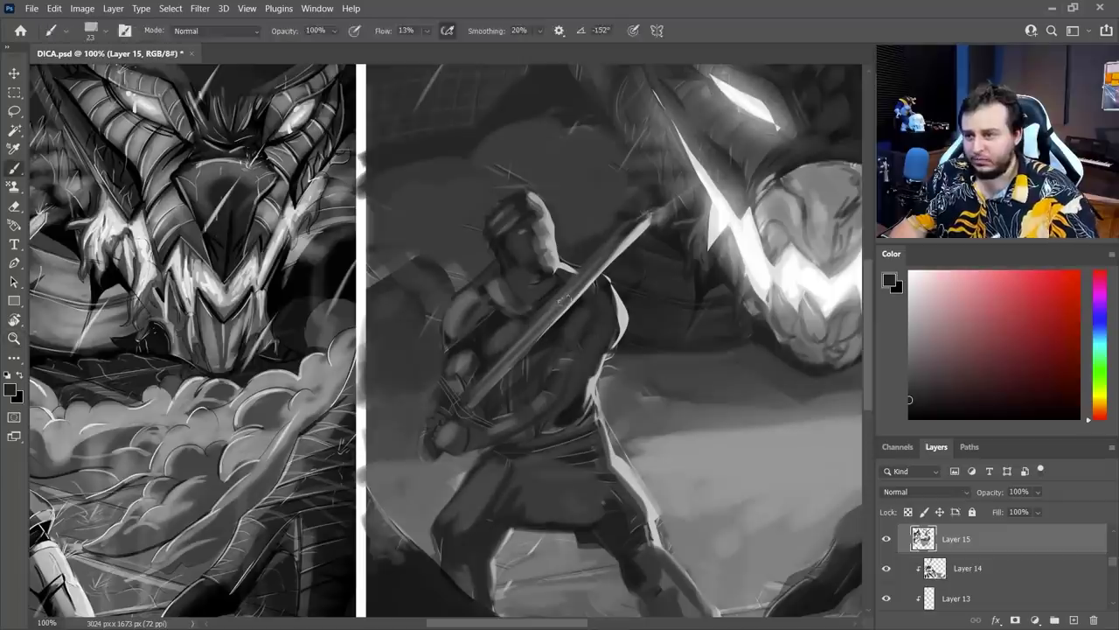
drag(527, 255, 539, 253)
Set the brush to 12 px with 43% flow and block in the dark eye on the lit side of the knight's face.
right_click(540, 252)
click(630, 229)
click(426, 32)
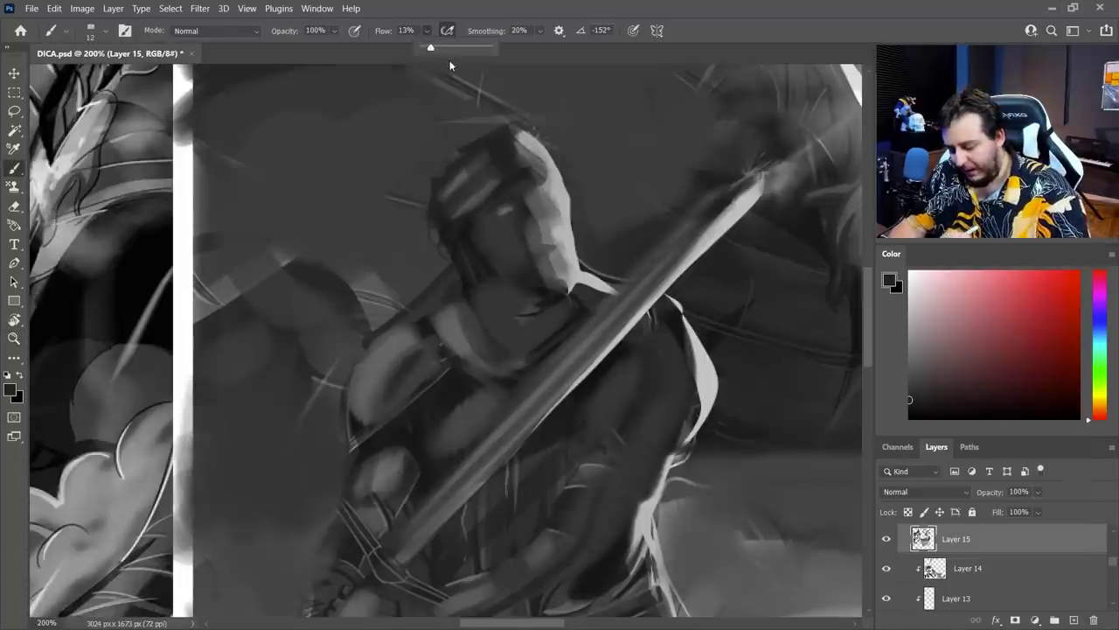
click(452, 49)
alt+click(524, 210)
mouse_move(556, 185)
mouse_down()
mouse_move(556, 222)
mouse_move(546, 197)
mouse_up()
key(ctrl+z)
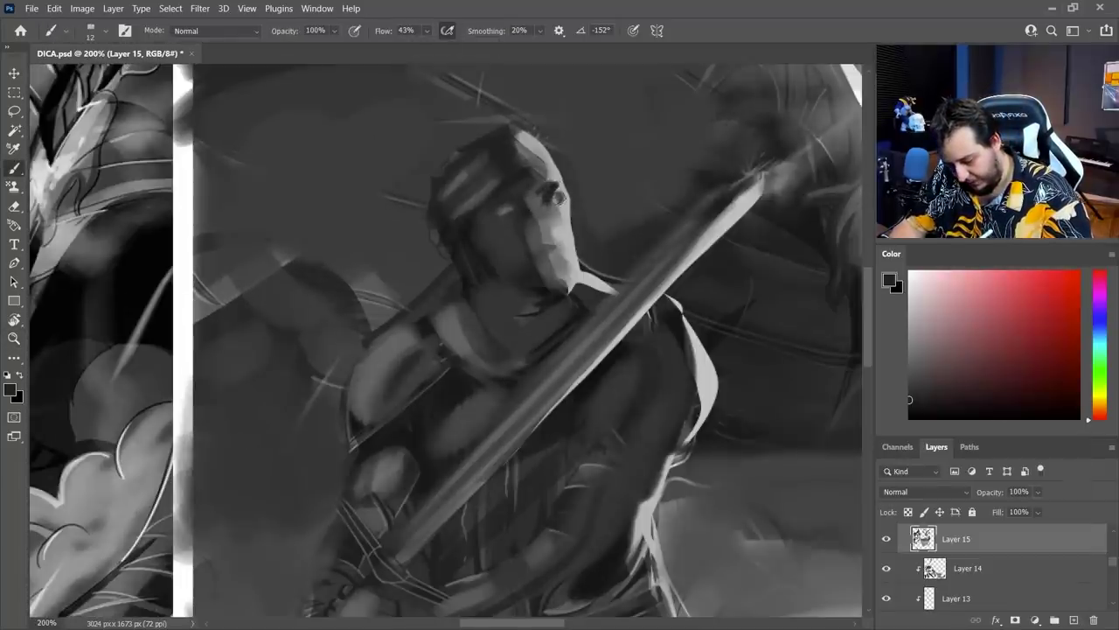
Paint the light shape of the eye on the shaded side of the knight's face and darken around it.
alt+click(504, 212)
drag(507, 209, 516, 210)
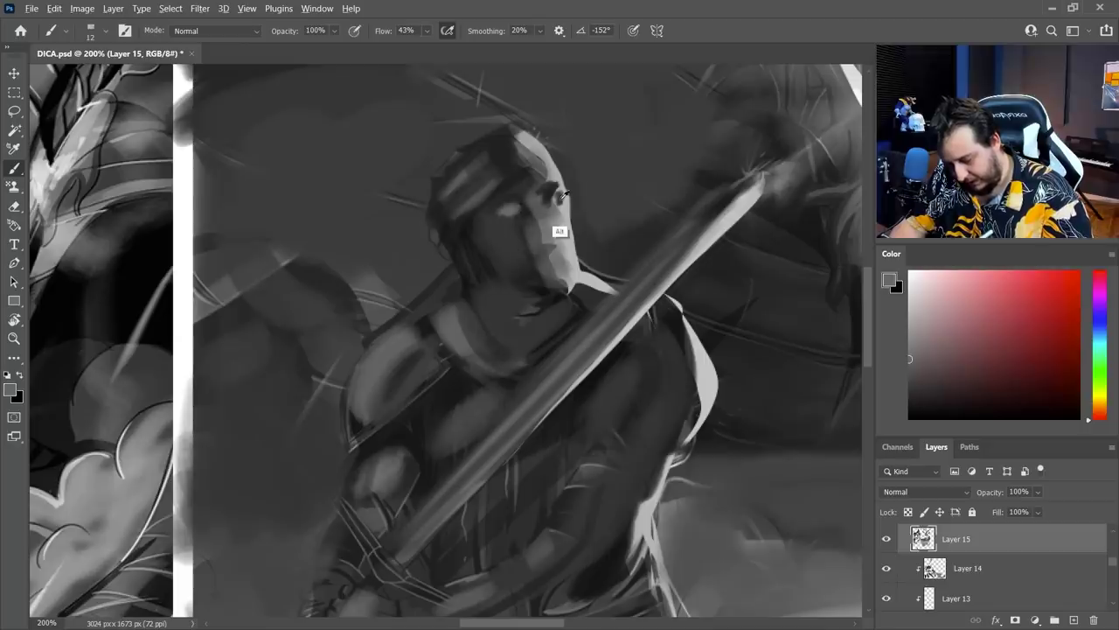
alt+click(547, 191)
click(507, 242)
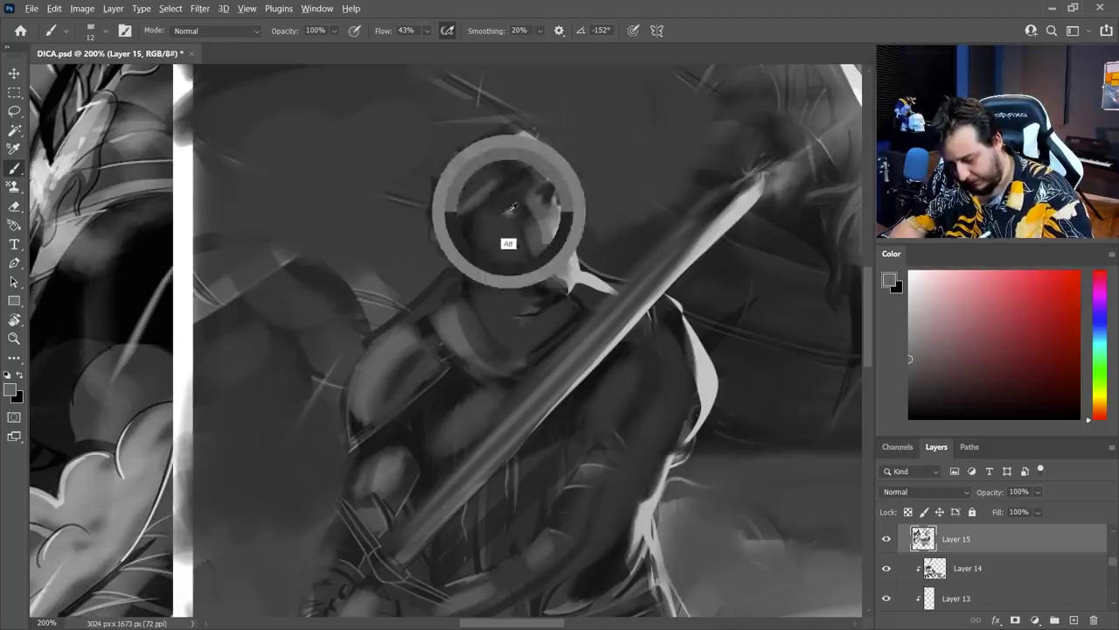
click(545, 224)
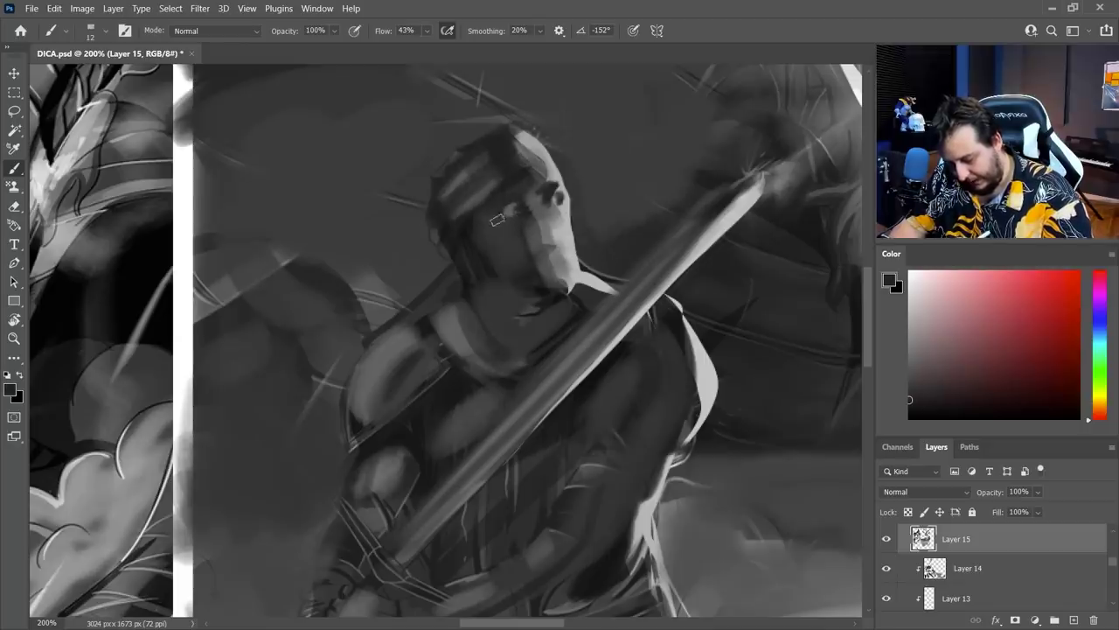
Shape the knight's nose and inner eye shadow with sampled dark and mid greys.
drag(527, 202, 548, 234)
alt+click(514, 227)
alt+click(534, 204)
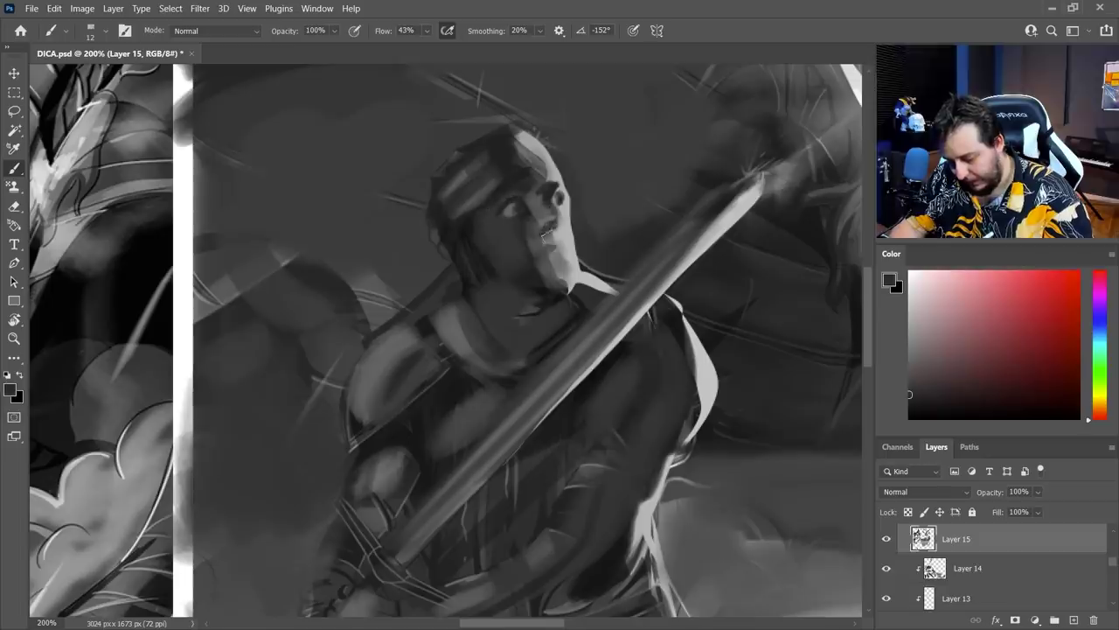
click(526, 251)
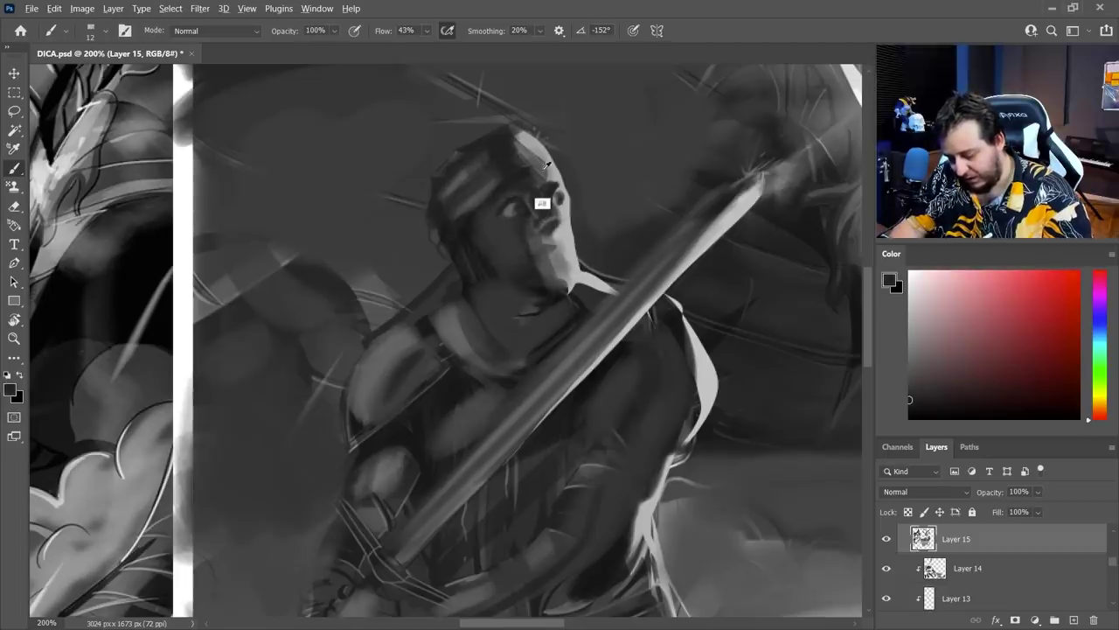
alt+click(540, 207)
alt+click(529, 233)
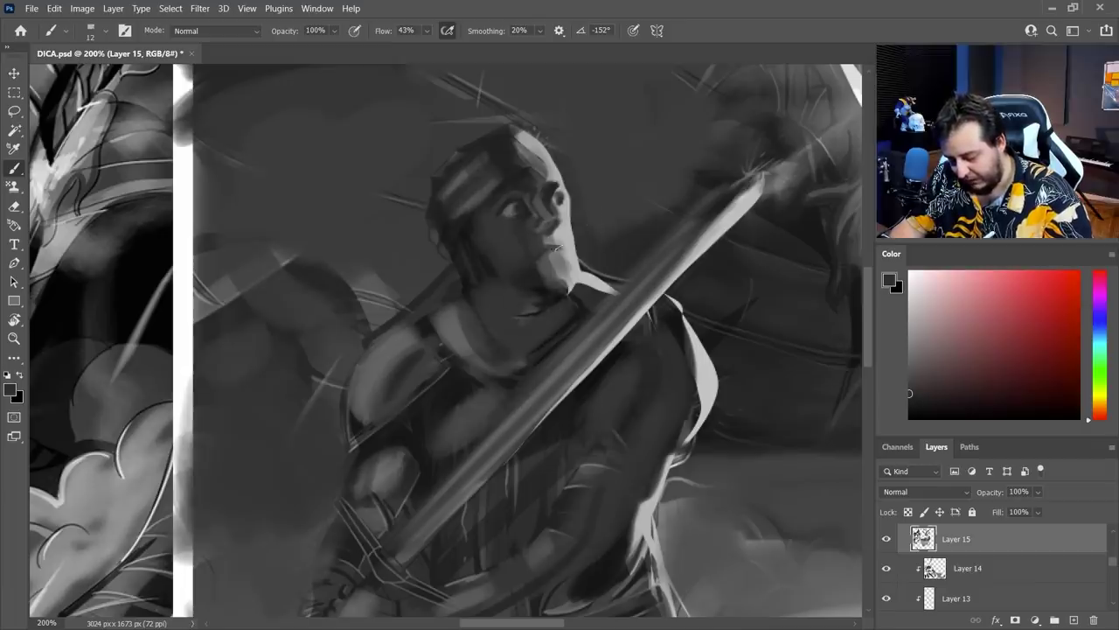
Paint the knight's open mouth with dark lips and light teeth, and blend the surrounding lit cheek and chin.
drag(556, 248, 559, 264)
alt+click(549, 252)
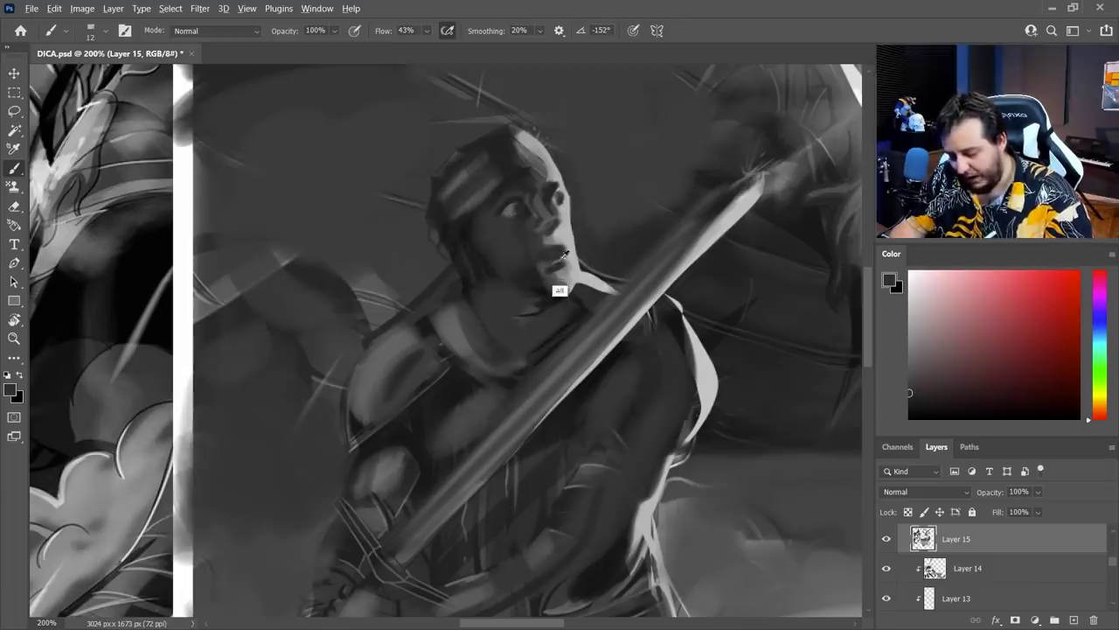
alt+click(570, 256)
drag(563, 260, 548, 263)
alt+click(567, 235)
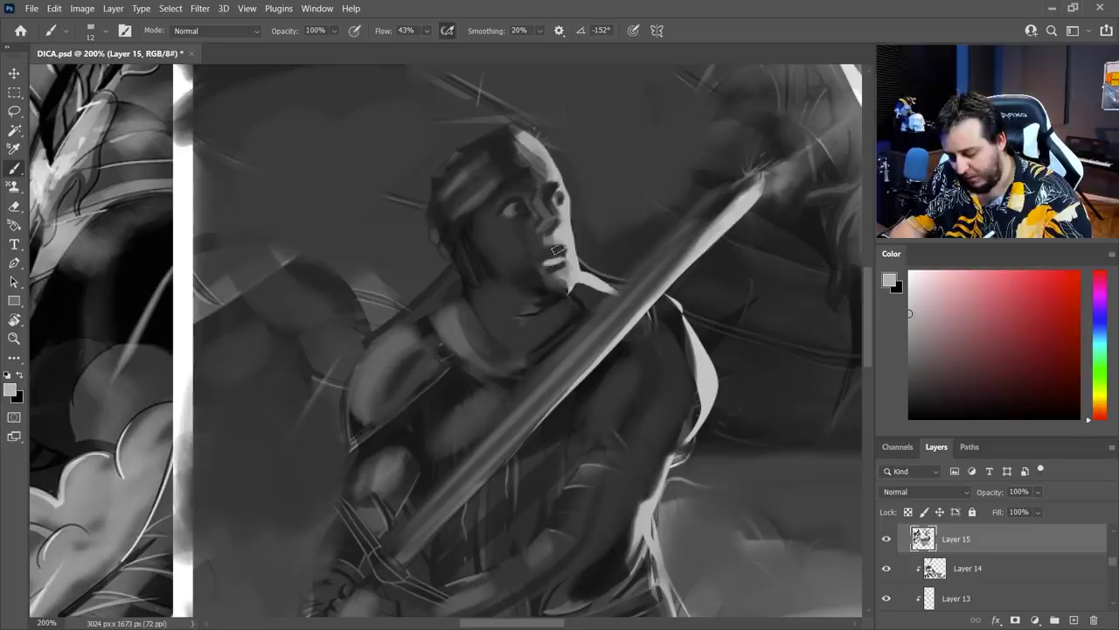
alt+click(542, 257)
alt+click(563, 255)
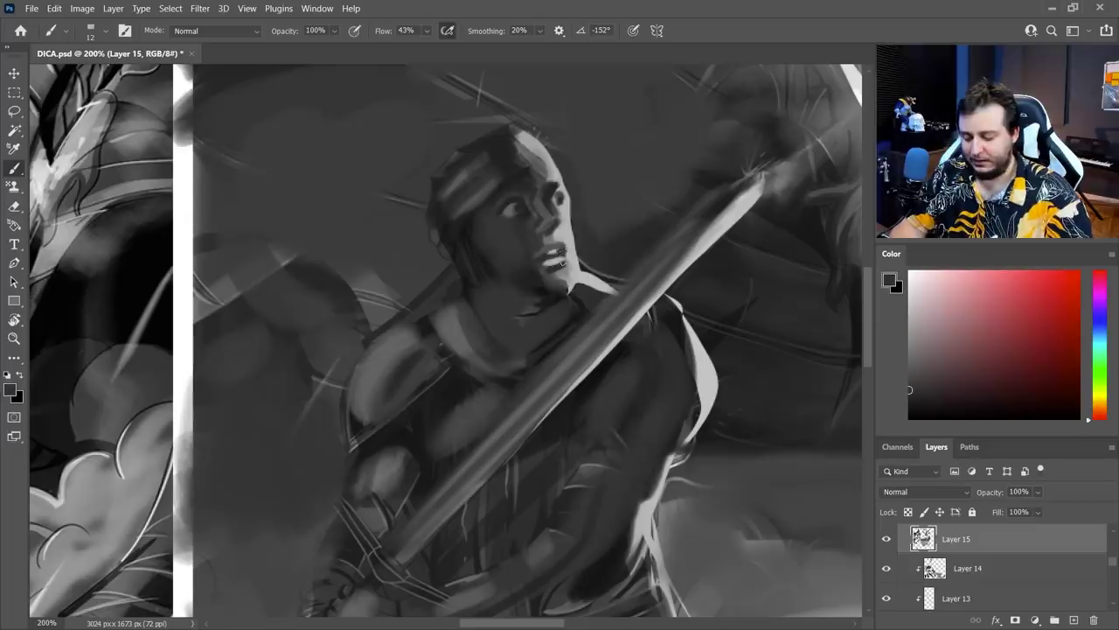
alt+click(569, 243)
drag(571, 254, 551, 272)
alt+click(537, 265)
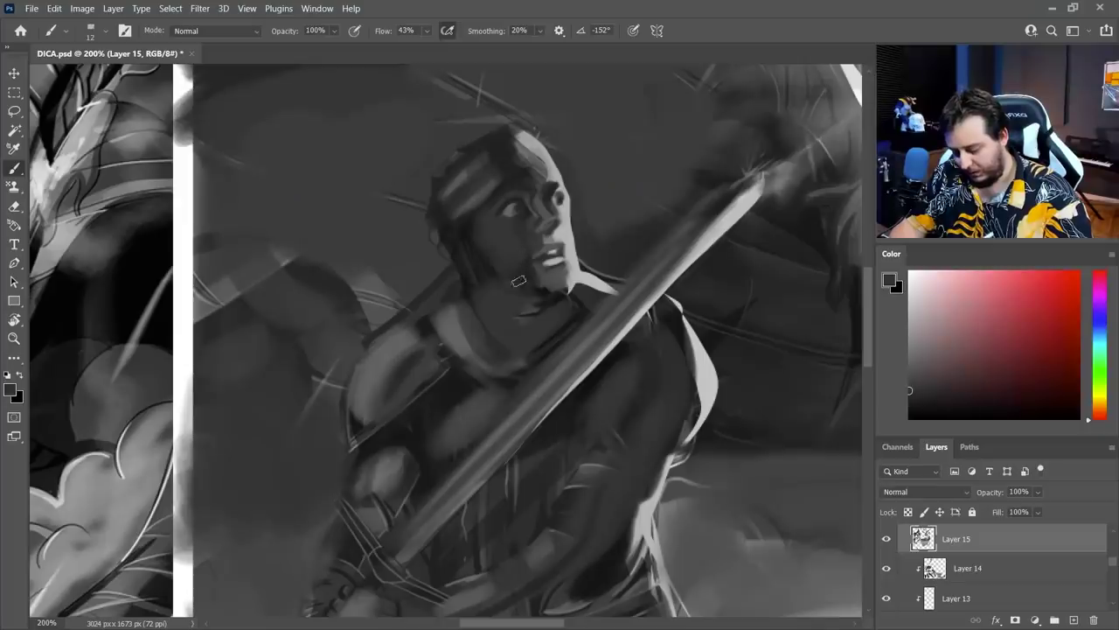
Define the knight's jawline, neck and collar with sampled dark greys.
alt+click(549, 302)
drag(485, 289, 557, 309)
mouse_move(475, 321)
mouse_down()
mouse_move(577, 304)
mouse_move(568, 320)
mouse_move(472, 315)
mouse_up()
mouse_move(535, 292)
mouse_down()
mouse_move(486, 295)
mouse_move(493, 315)
mouse_up()
alt+click(486, 272)
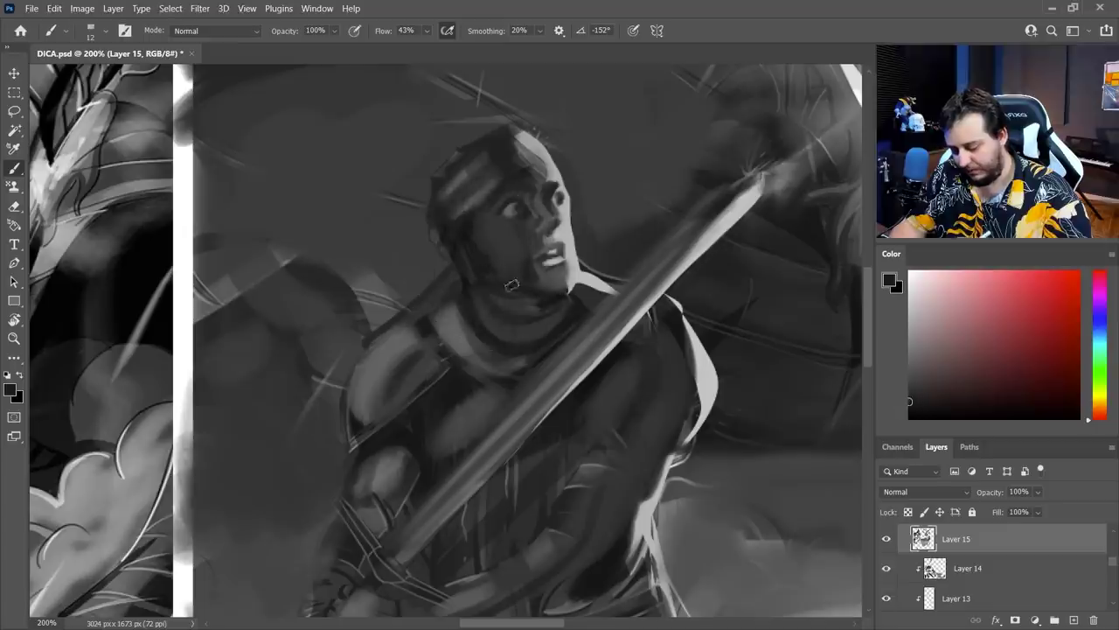
Reshape the knight's headgear and forehead, darkening the brow edge and the side of the head.
drag(445, 185, 453, 240)
drag(521, 133, 558, 177)
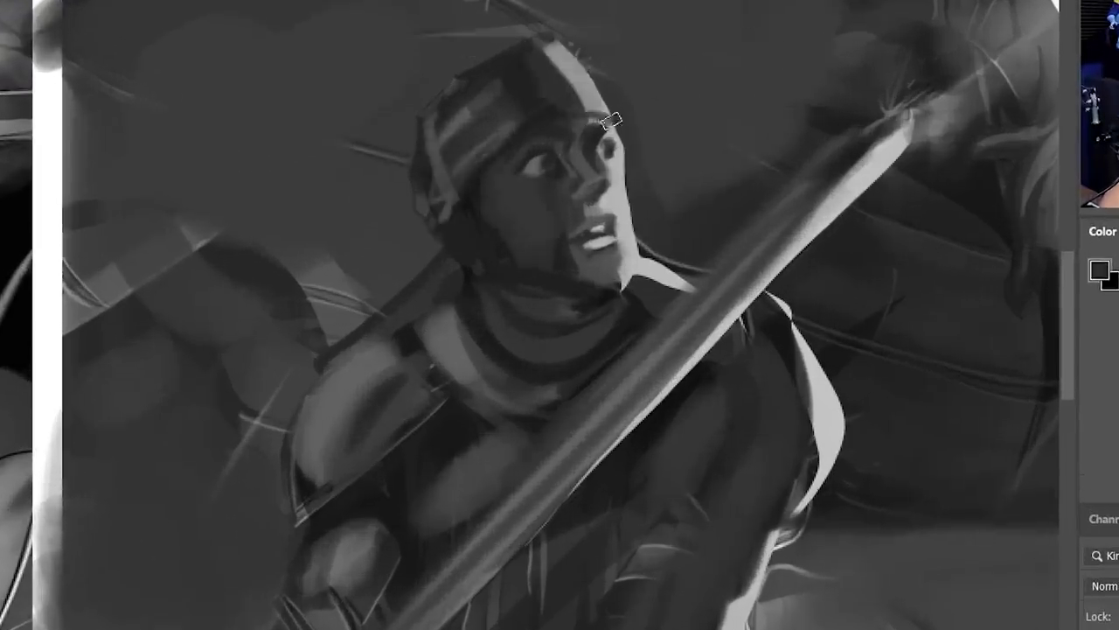
drag(610, 119, 552, 48)
mouse_move(570, 144)
mouse_down()
mouse_move(592, 212)
mouse_move(579, 237)
mouse_up()
alt+click(640, 324)
alt+click(640, 325)
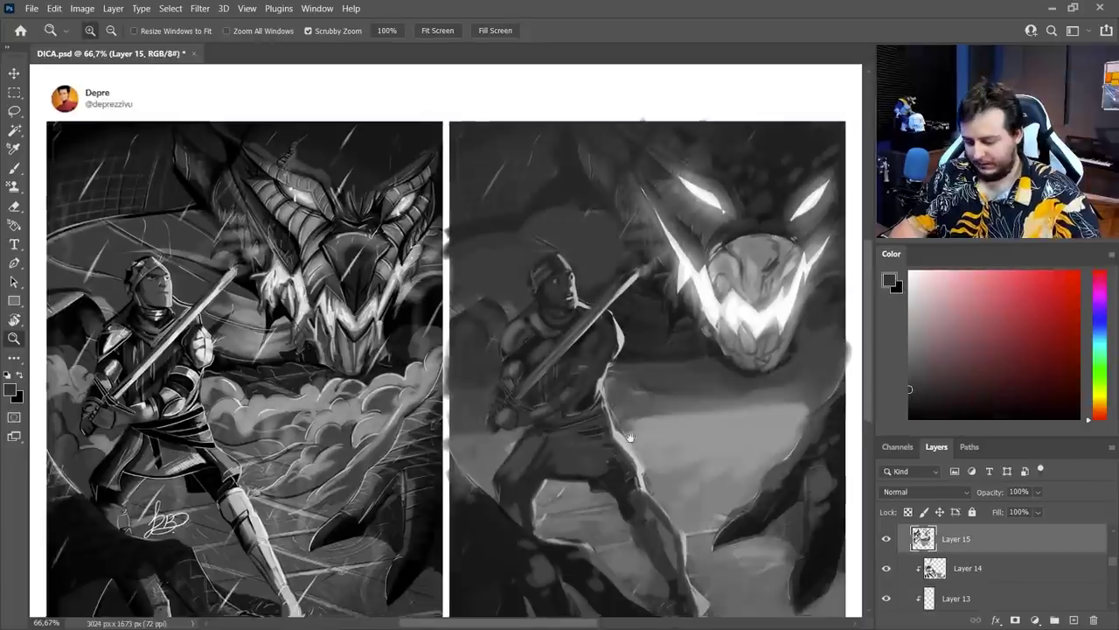
Add a new layer and lasso several wavy smoke wisps rising from the dragon's mouth past its eyes.
drag(629, 437, 634, 412)
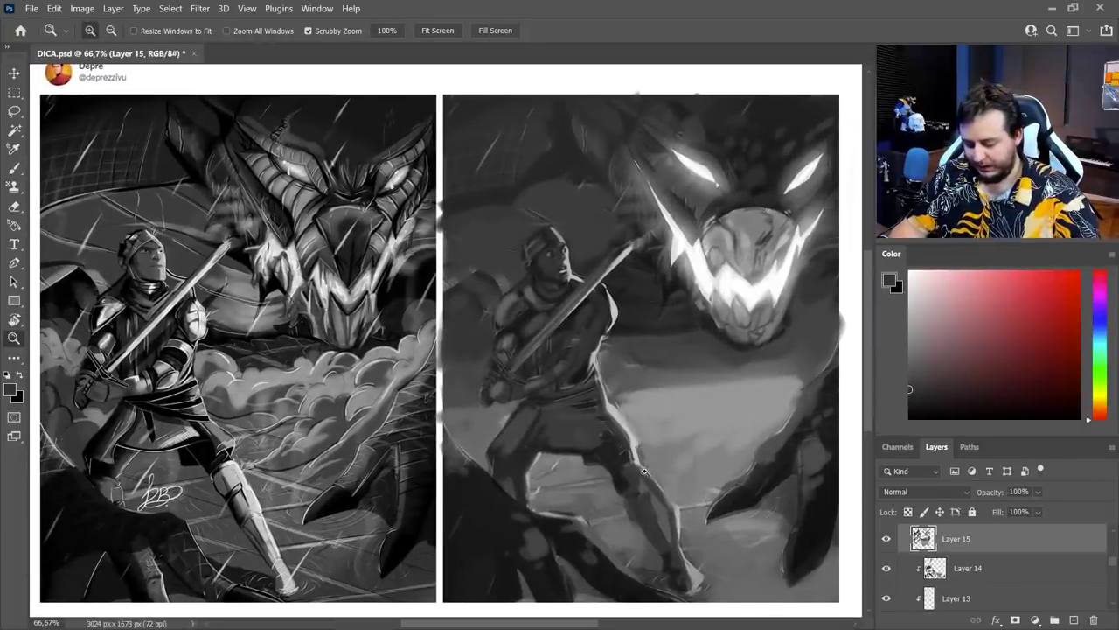
click(1074, 619)
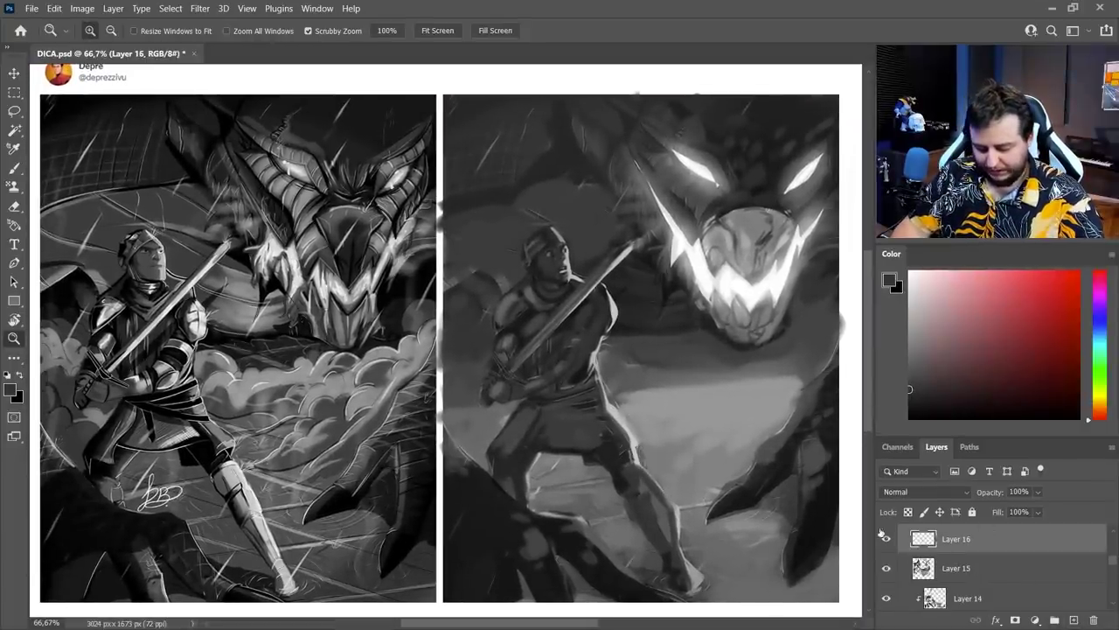
key(l)
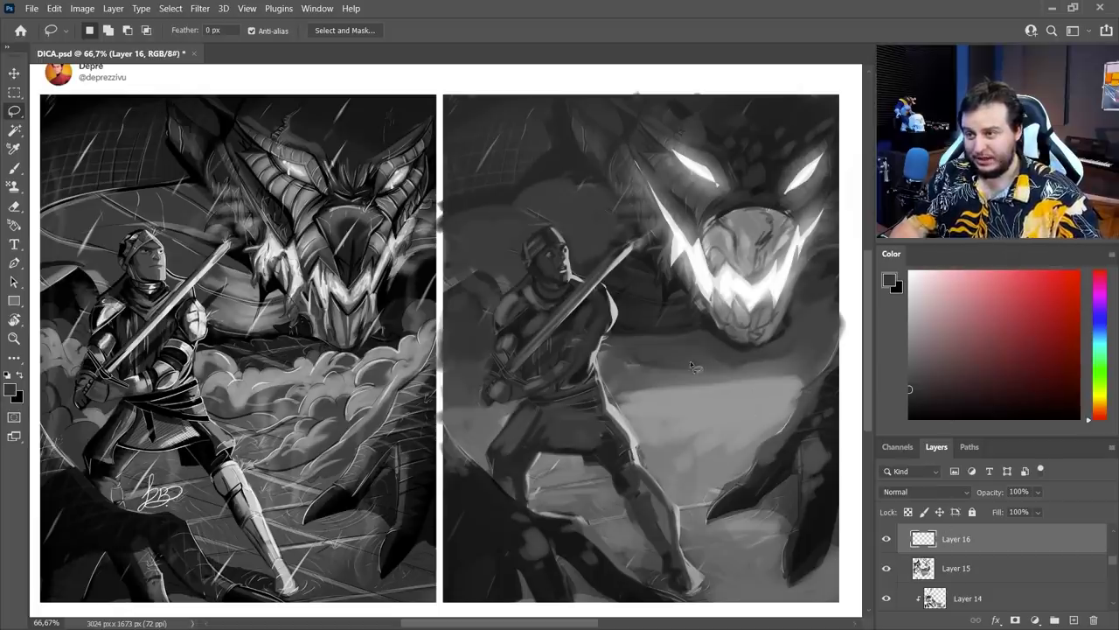
drag(785, 264, 789, 219)
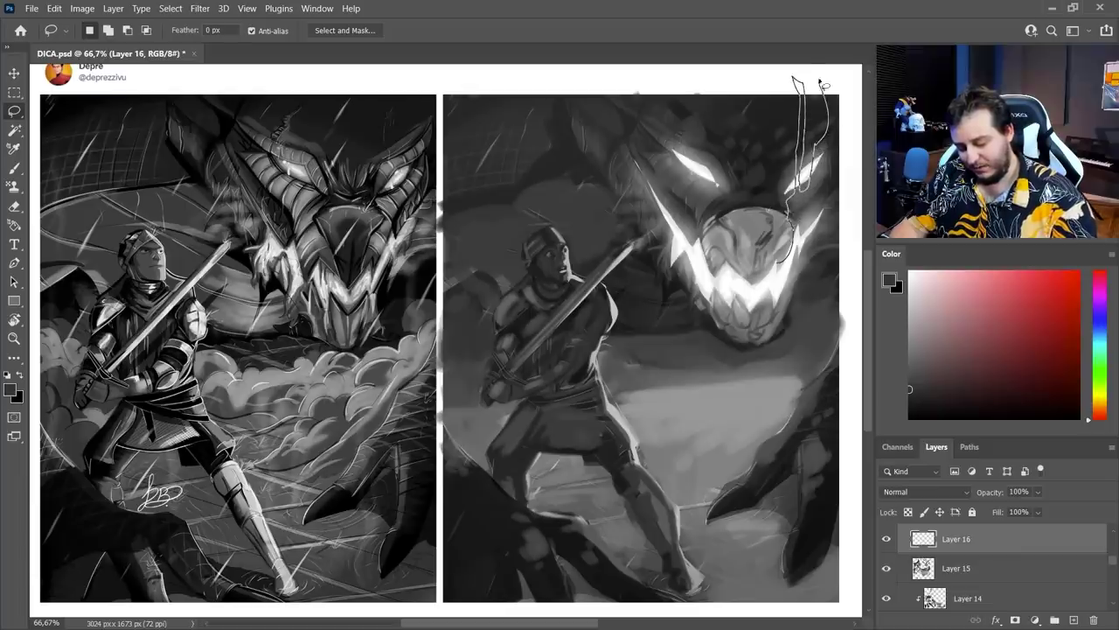
drag(791, 247, 786, 255)
mouse_move(700, 271)
mouse_down()
mouse_move(674, 110)
mouse_move(662, 170)
mouse_move(697, 239)
mouse_move(638, 93)
mouse_move(612, 103)
mouse_move(625, 149)
mouse_move(665, 217)
mouse_up()
drag(649, 157, 650, 77)
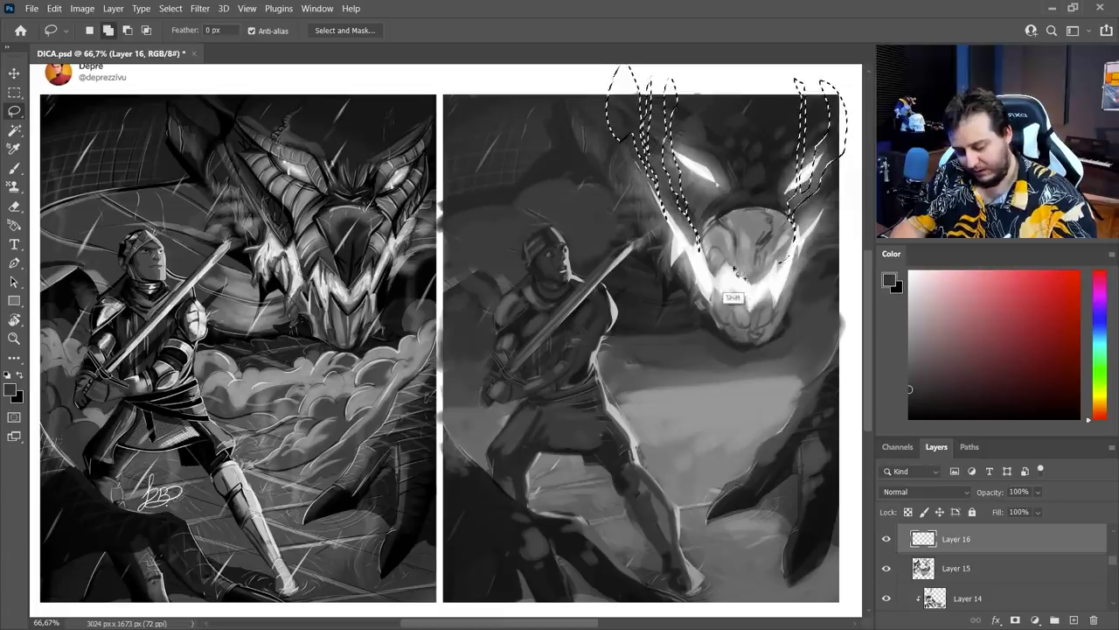
mouse_move(717, 210)
mouse_down()
mouse_move(714, 144)
mouse_move(724, 229)
mouse_move(732, 241)
mouse_move(796, 238)
mouse_up()
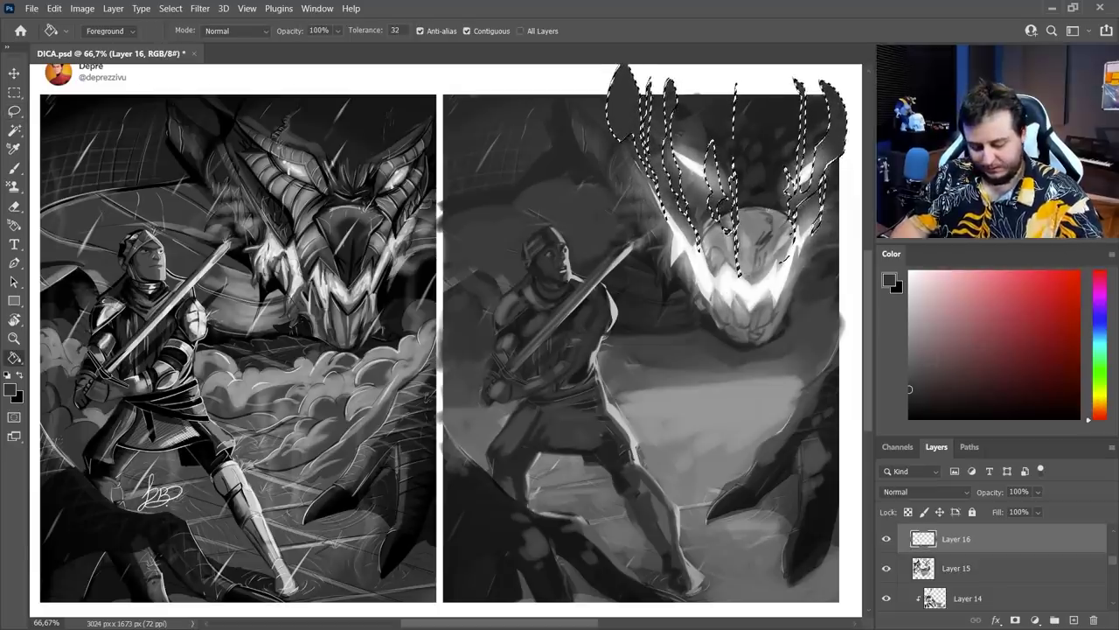
Undo the dark fill, fill the selected wisps with light grey, deselect, and set the layer's opacity to 21%.
key(ctrl+z)
click(909, 301)
click(622, 110)
key(ctrl+d)
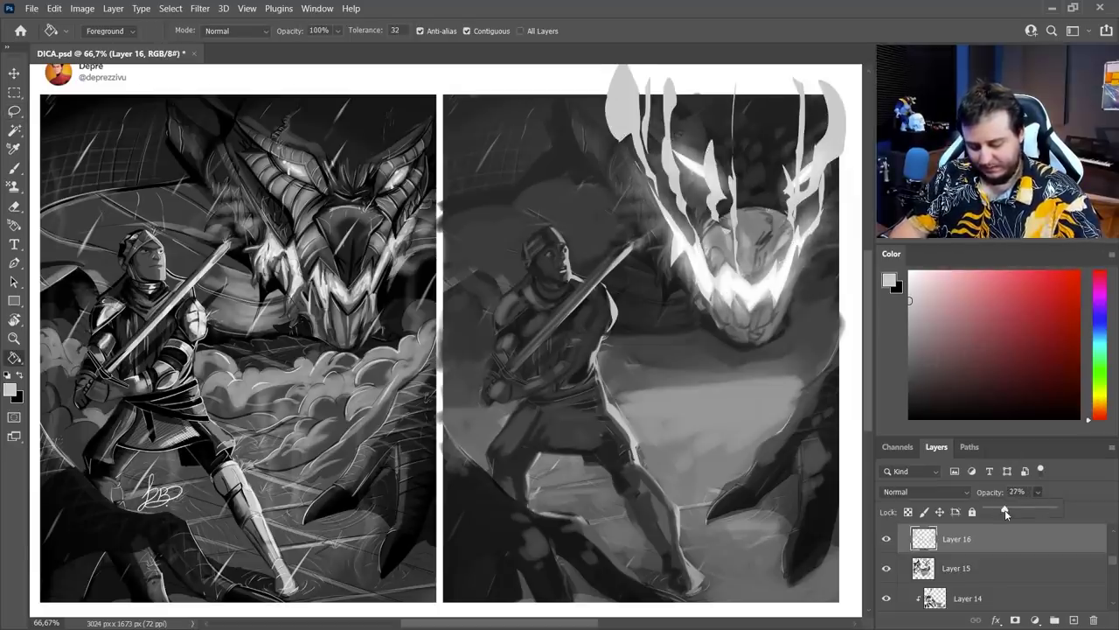
drag(1004, 511, 1002, 513)
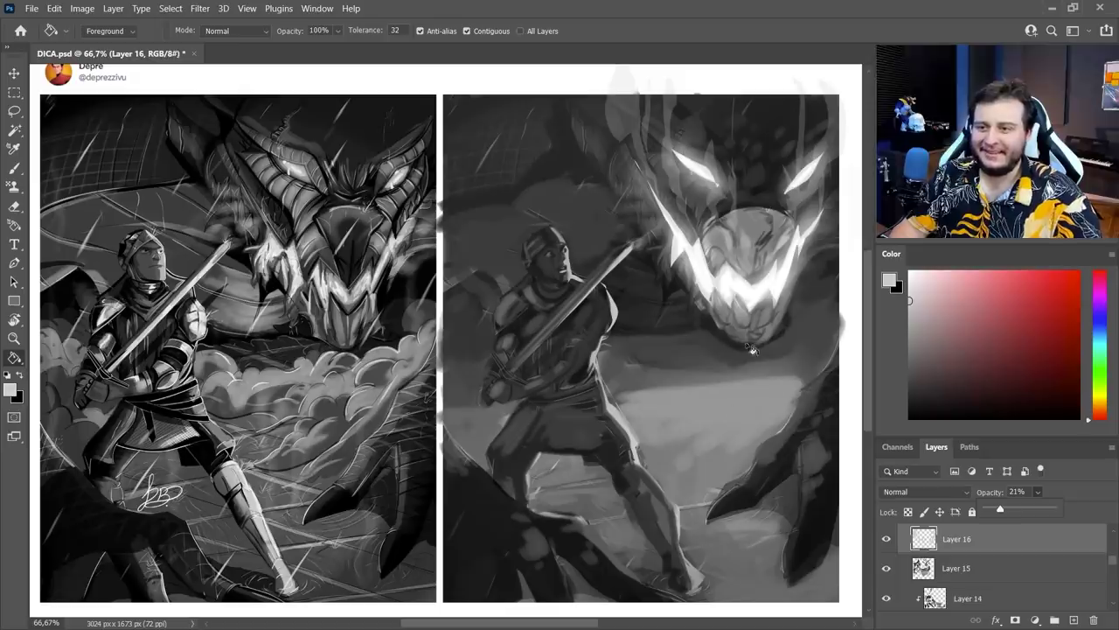
ctrl+click(773, 369)
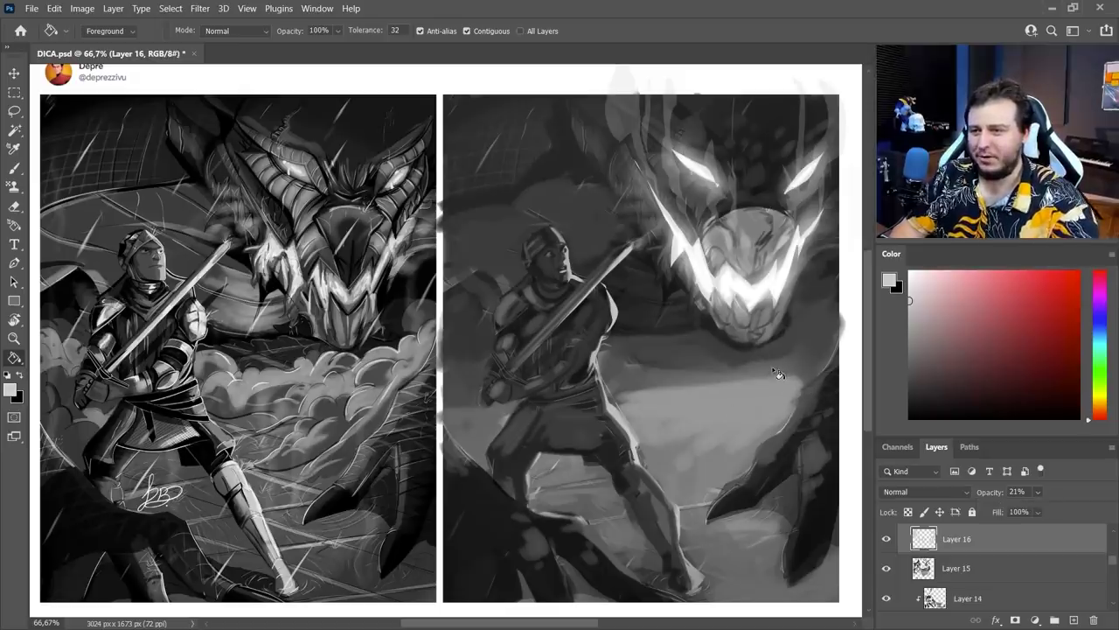
Clear the existing smoke wisps, lasso new wavy wisps on both sides of the dragon's head, and fill them with light grey.
key(Delete)
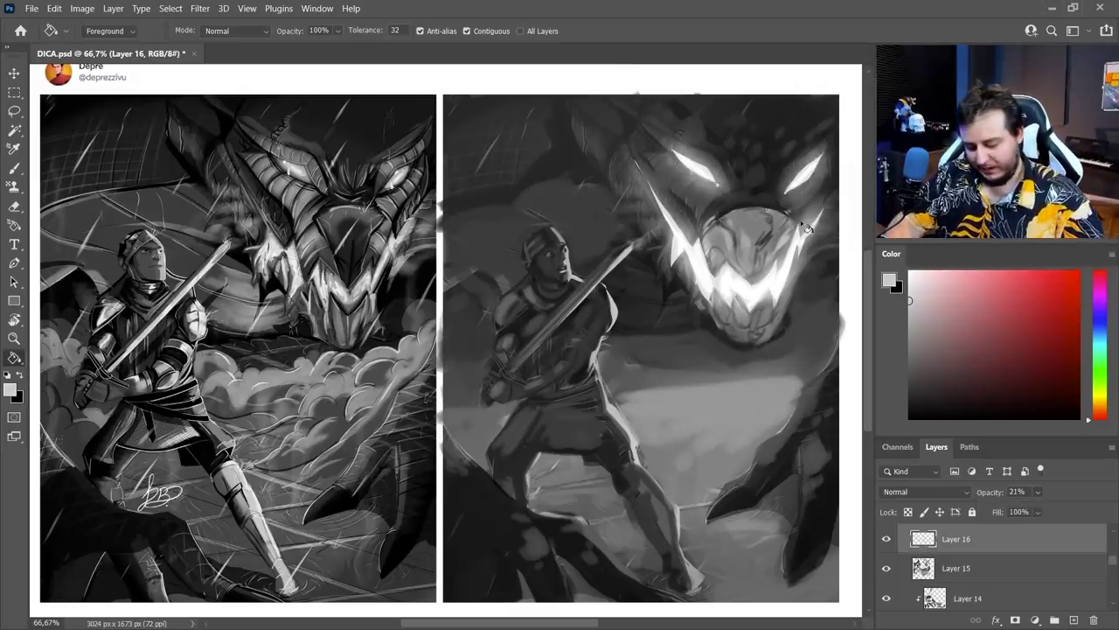
key(l)
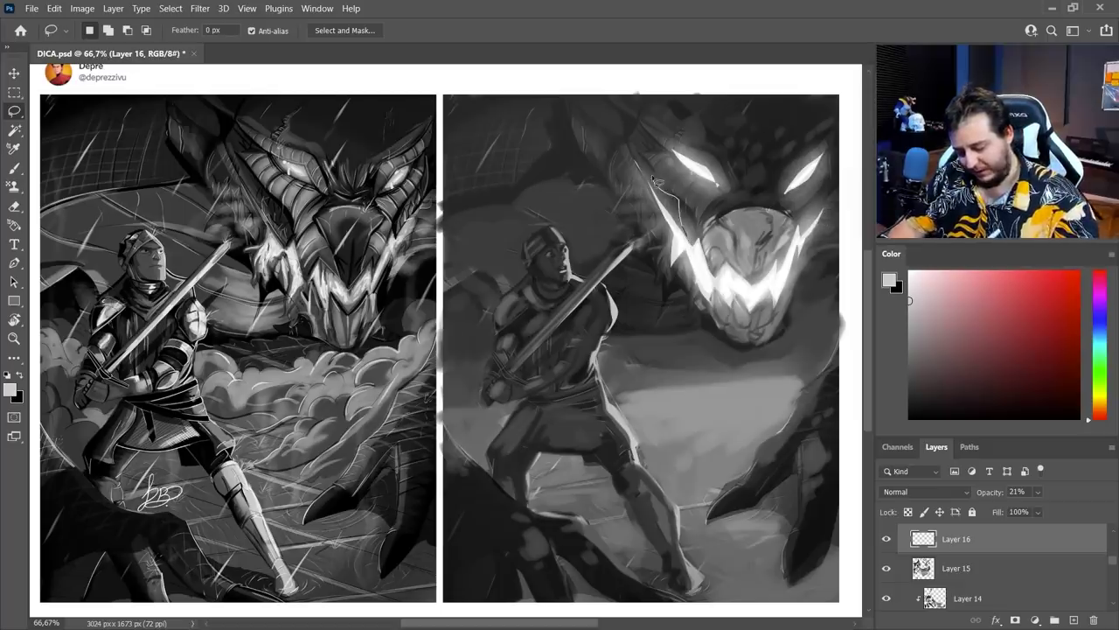
mouse_move(587, 90)
mouse_down()
mouse_move(616, 201)
mouse_move(685, 233)
mouse_up()
mouse_move(645, 171)
mouse_down()
mouse_move(597, 146)
mouse_move(660, 178)
mouse_up()
drag(631, 96, 685, 234)
drag(803, 236, 822, 107)
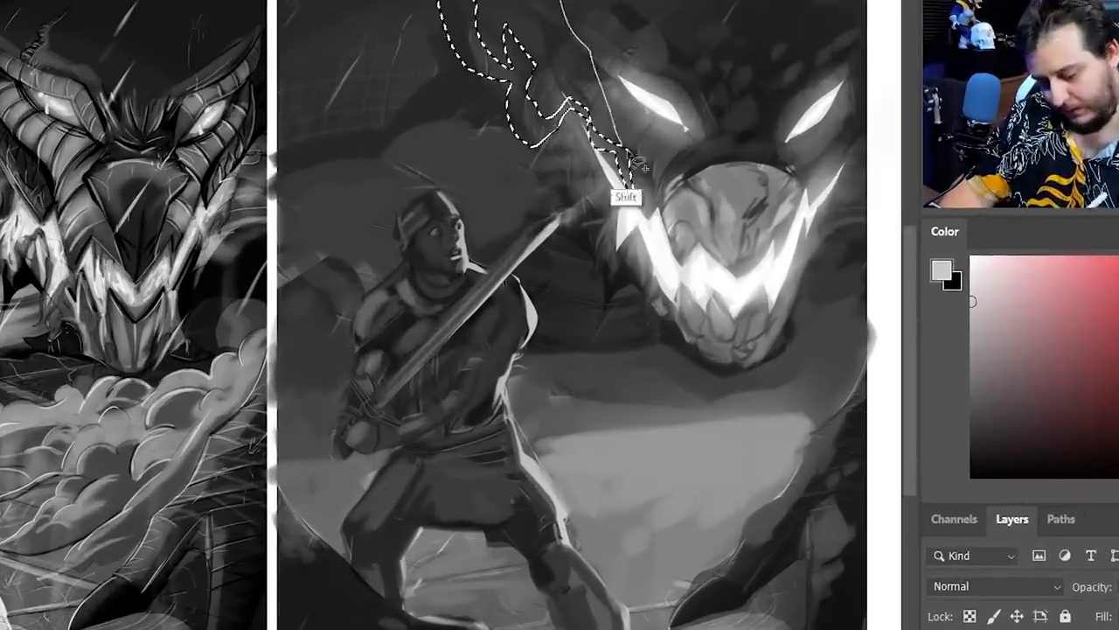
mouse_move(846, 2)
mouse_down()
mouse_move(816, 208)
mouse_move(881, 234)
mouse_move(813, 228)
mouse_up()
key(g)
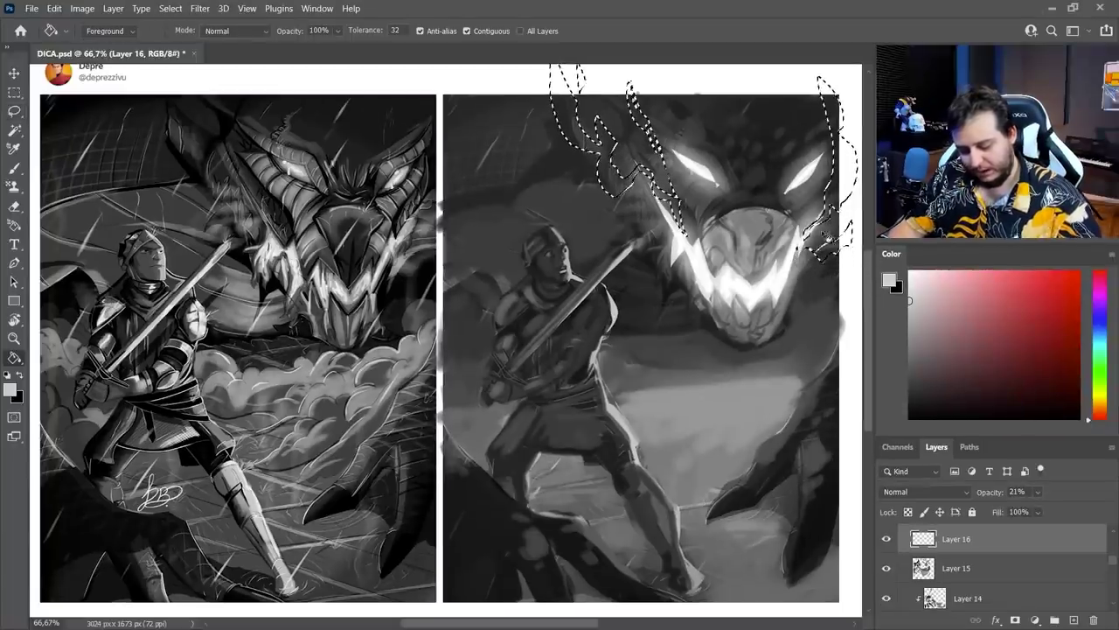
click(828, 234)
key(ctrl+d)
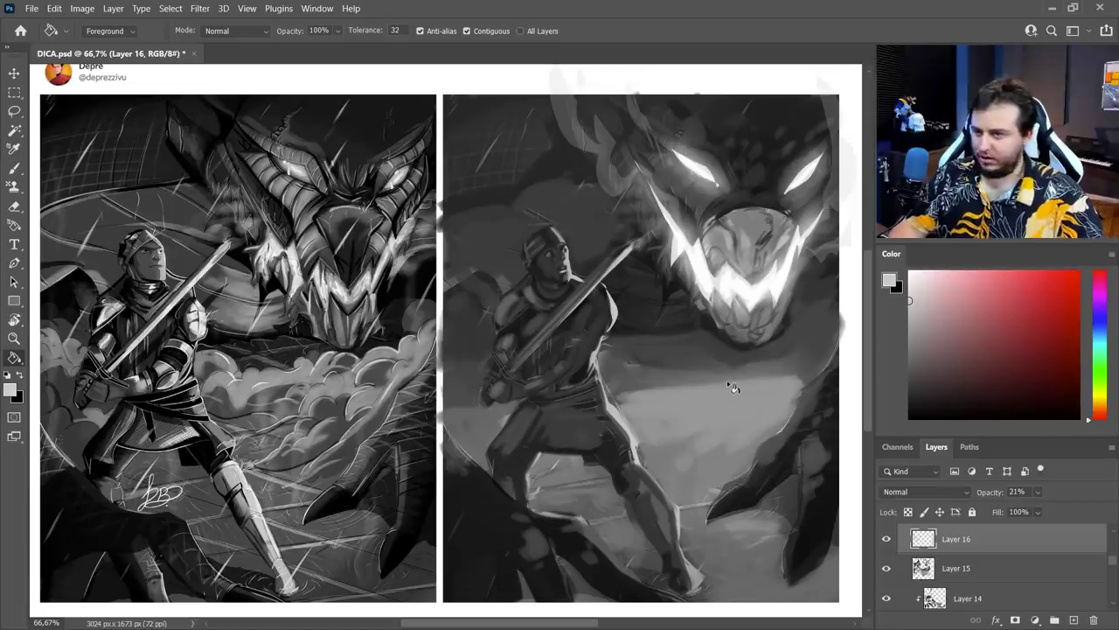
Add a new layer and fill a lassoed mass of billowing smoke with light grey across the claws, ground and knight.
click(1073, 620)
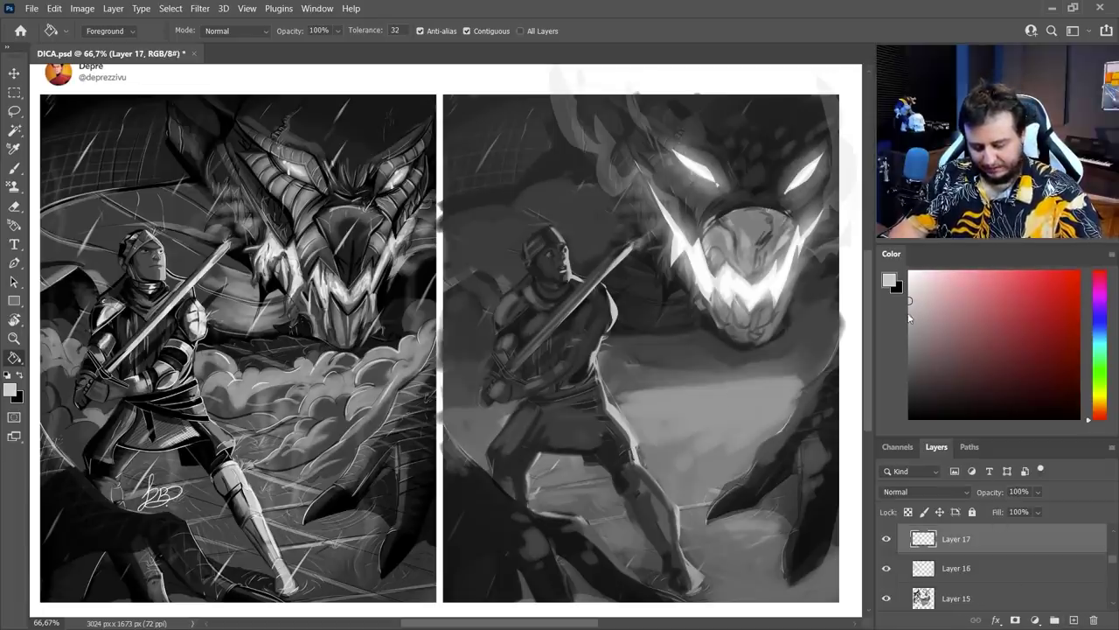
key(l)
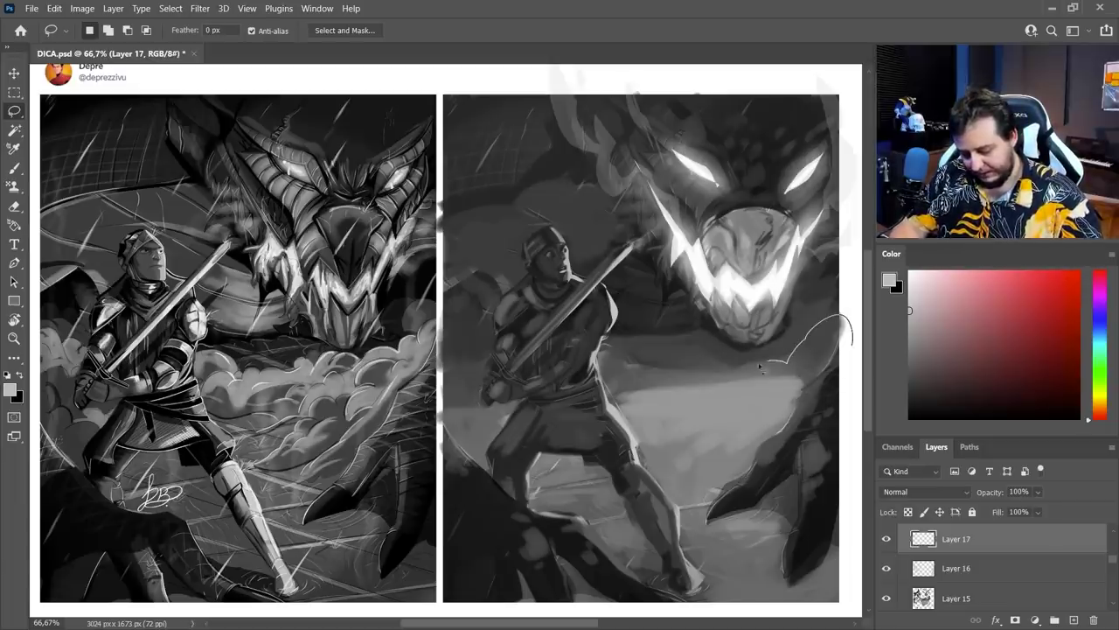
mouse_move(761, 367)
mouse_down()
mouse_move(719, 414)
mouse_move(723, 456)
mouse_move(704, 467)
mouse_move(808, 437)
mouse_up()
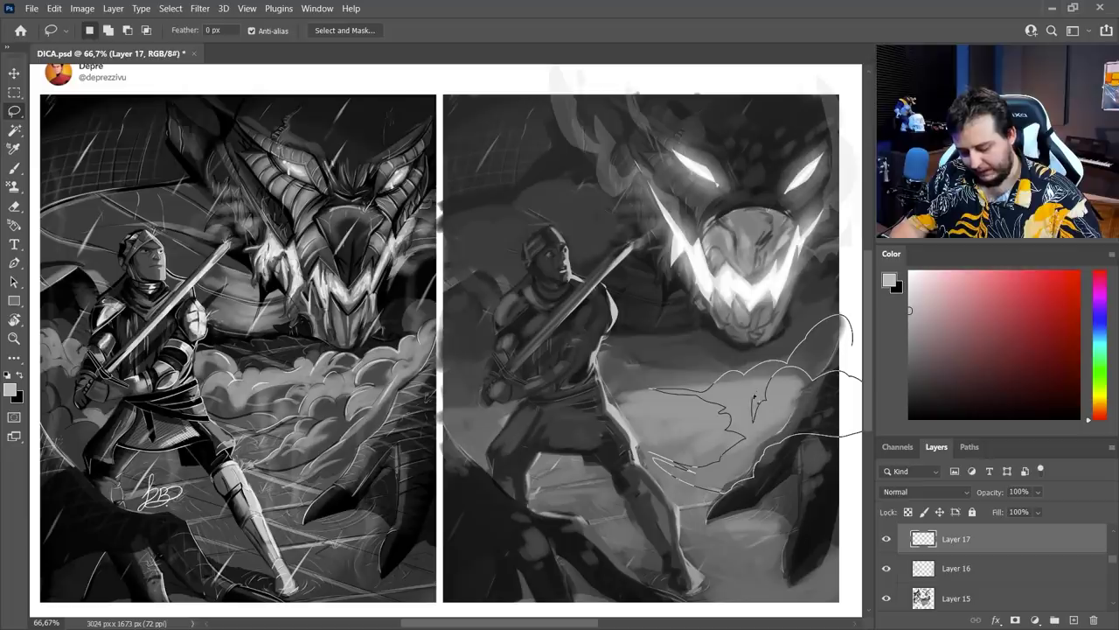
drag(754, 398, 600, 369)
mouse_move(492, 332)
mouse_down()
mouse_move(435, 292)
mouse_move(464, 407)
mouse_move(703, 439)
mouse_move(447, 265)
mouse_move(425, 386)
mouse_up()
key(g)
click(547, 394)
key(ctrl+d)
Fill a second lassoed cloud behind the dragon's jaw with light grey, and set the large smoke layer's opacity to 55%.
key(l)
mouse_move(850, 291)
mouse_down()
mouse_move(714, 334)
mouse_move(869, 355)
mouse_move(889, 289)
mouse_up()
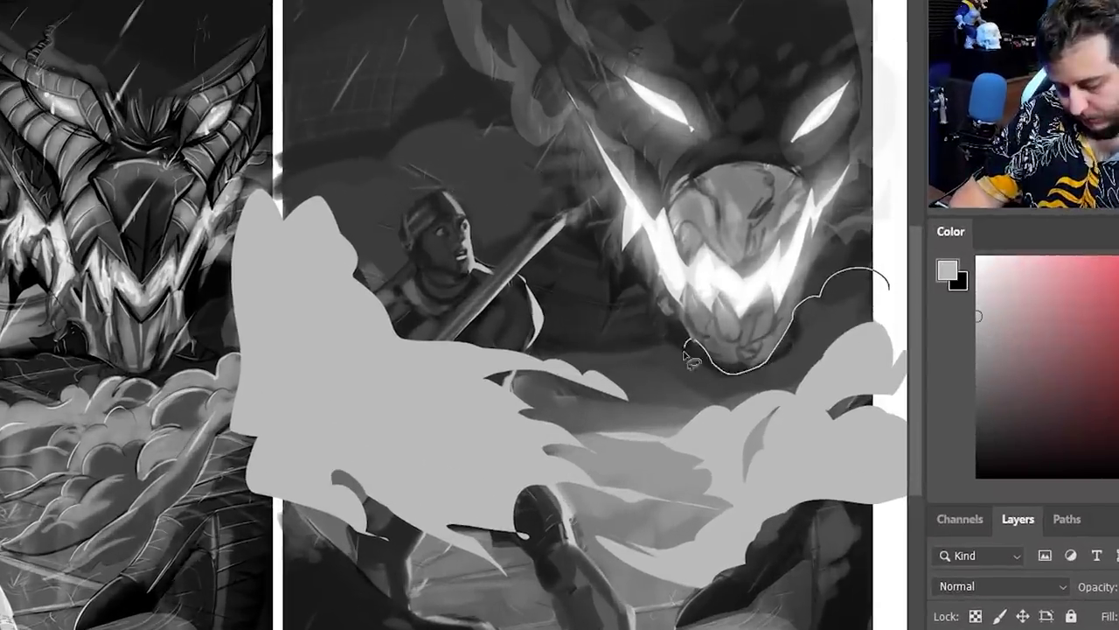
key(g)
click(802, 321)
key(ctrl+d)
drag(1074, 519, 1036, 519)
click(965, 550)
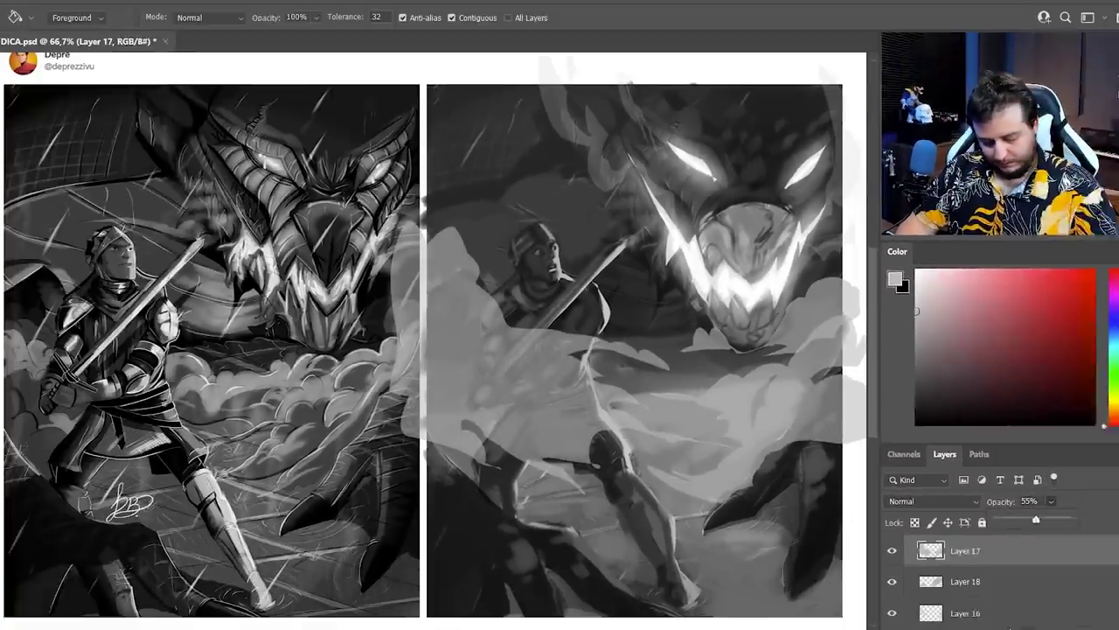
Mask the smoke layer with the knight's silhouette from Layer 7 so the smoke is hidden over his body.
click(1015, 620)
key(k)
scroll(940, 568, down, 10)
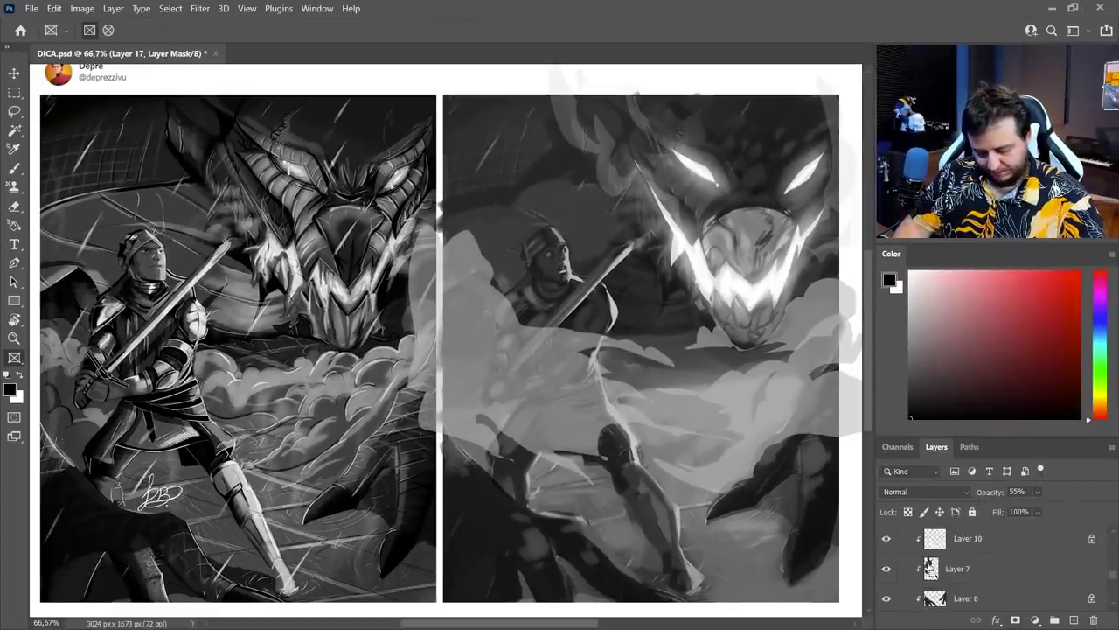
ctrl+click(931, 571)
scroll(993, 577, up, 8)
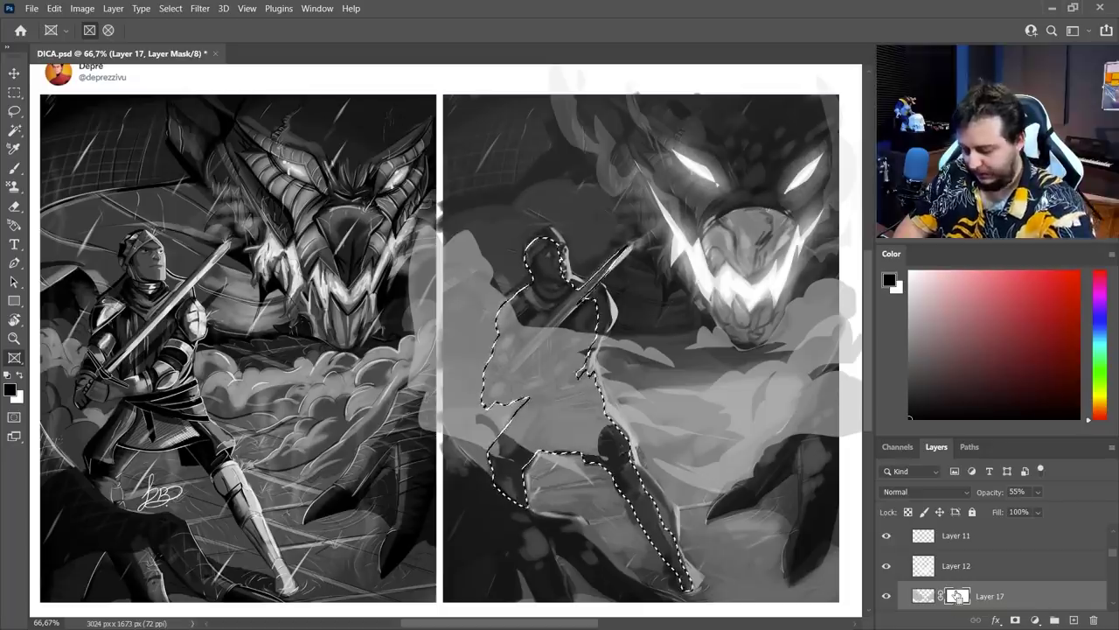
key(alt+BackSpace)
key(ctrl+d)
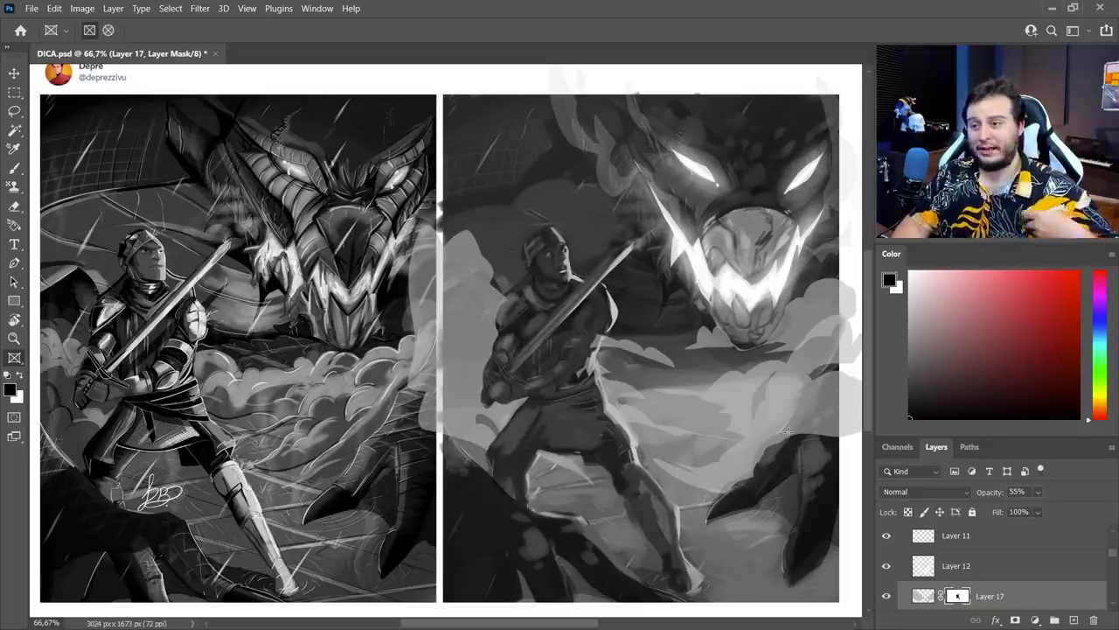
Lock the smoke layer's transparent pixels and brush sampled greys over the clouds around the knight and across the ground.
key(ctrl+2)
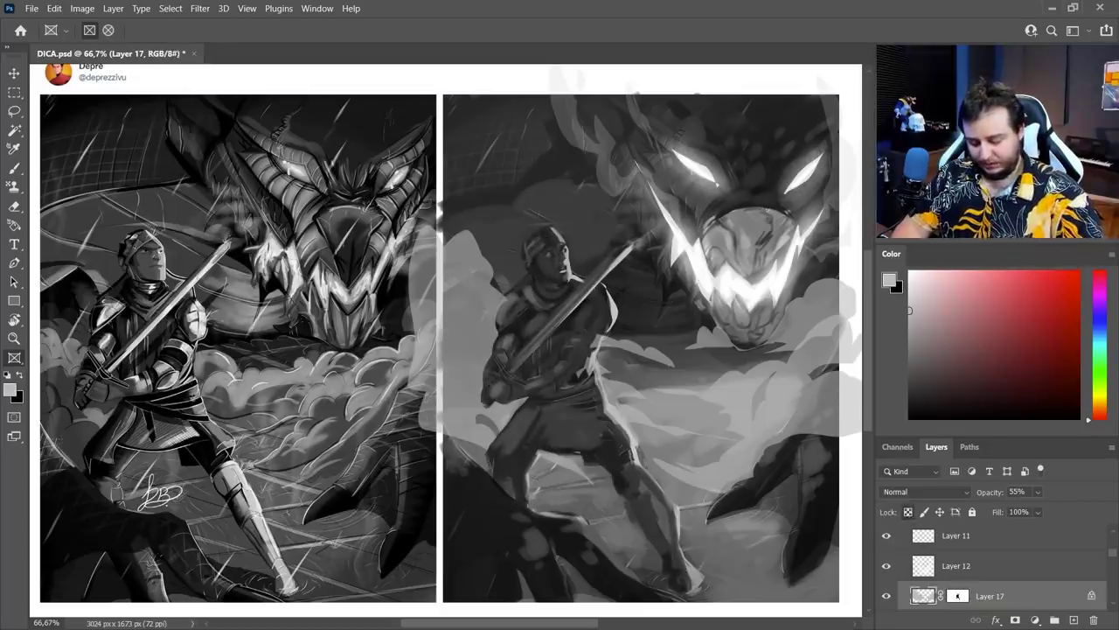
key(b)
right_click(612, 350)
click(837, 460)
alt+click(500, 334)
mouse_move(469, 342)
mouse_down()
mouse_move(508, 426)
mouse_move(547, 441)
mouse_up()
alt+click(470, 303)
mouse_move(468, 306)
mouse_down()
mouse_move(623, 466)
mouse_move(818, 432)
mouse_move(820, 376)
mouse_move(709, 396)
mouse_move(732, 400)
mouse_up()
alt+click(696, 376)
Paint lighter rounded puffs into the smoke with the Quadrado Conceitual v2 brush at 70 px and 26% flow.
right_click(757, 413)
click(904, 415)
click(934, 417)
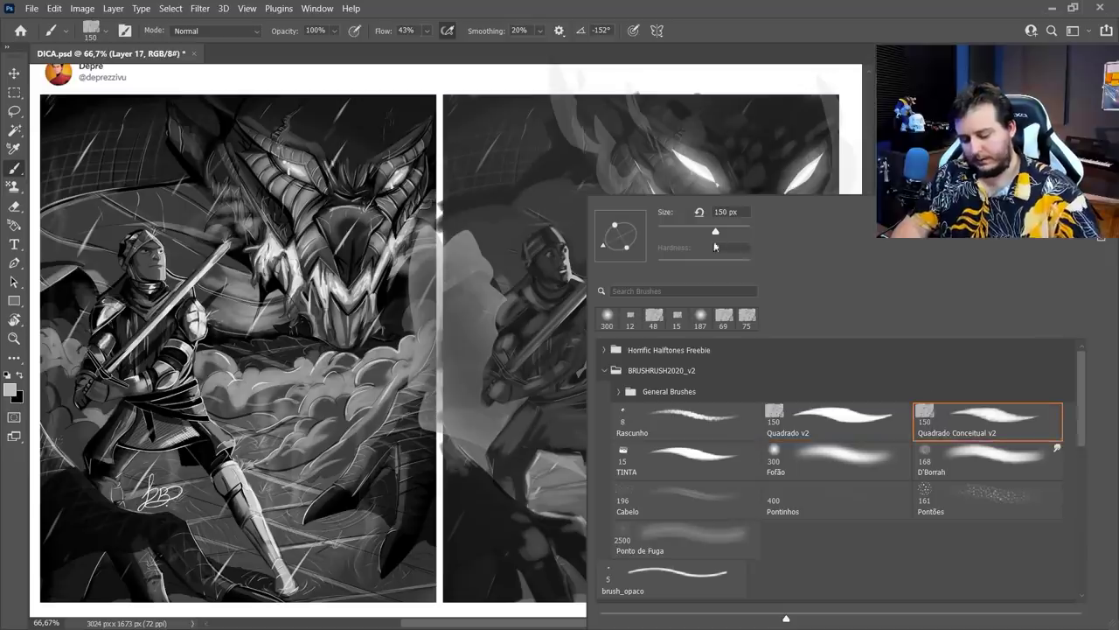
drag(427, 31, 422, 56)
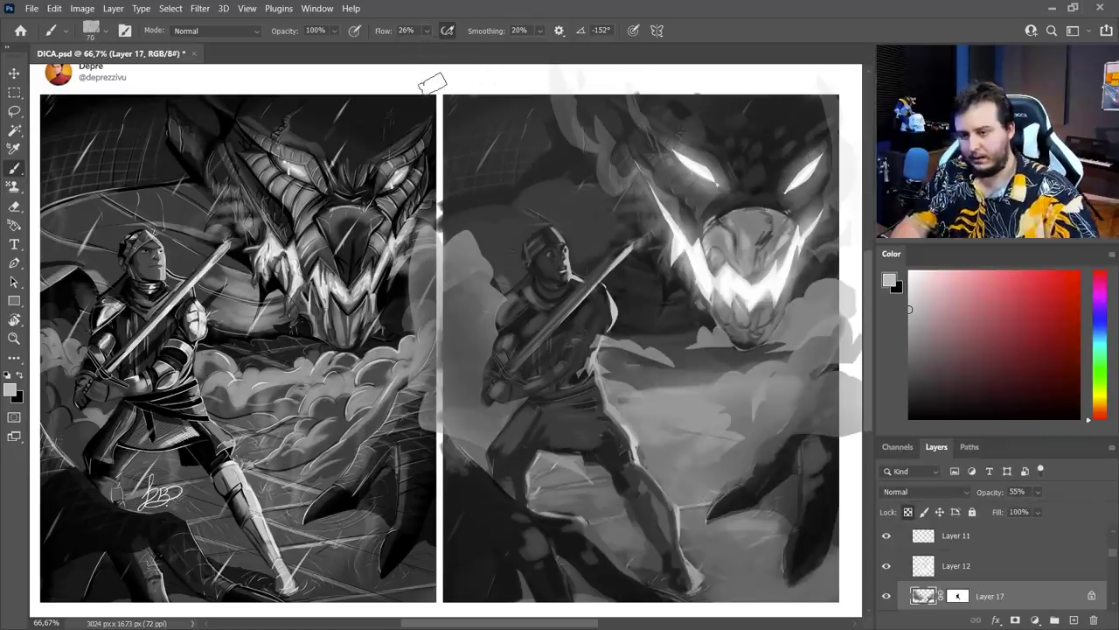
drag(771, 398, 820, 398)
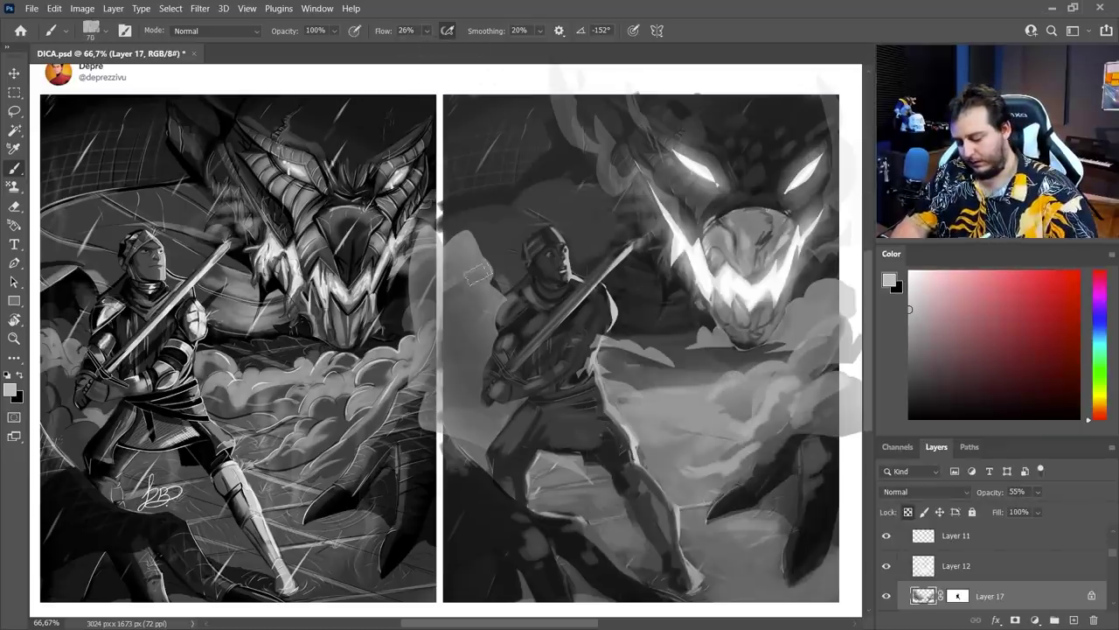
drag(475, 285, 476, 351)
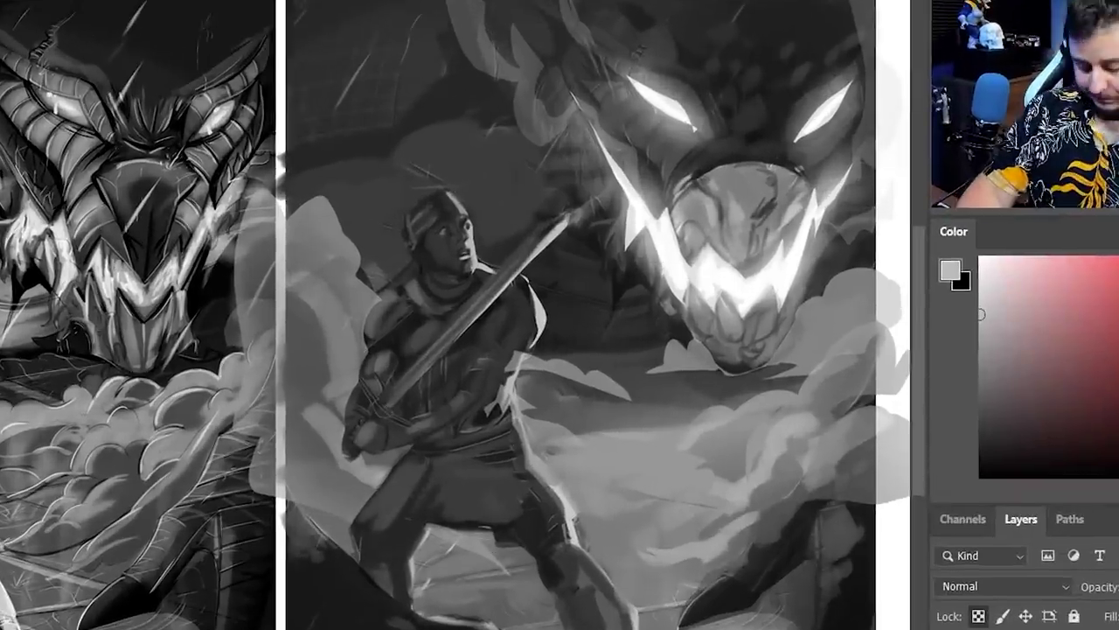
alt+click(700, 377)
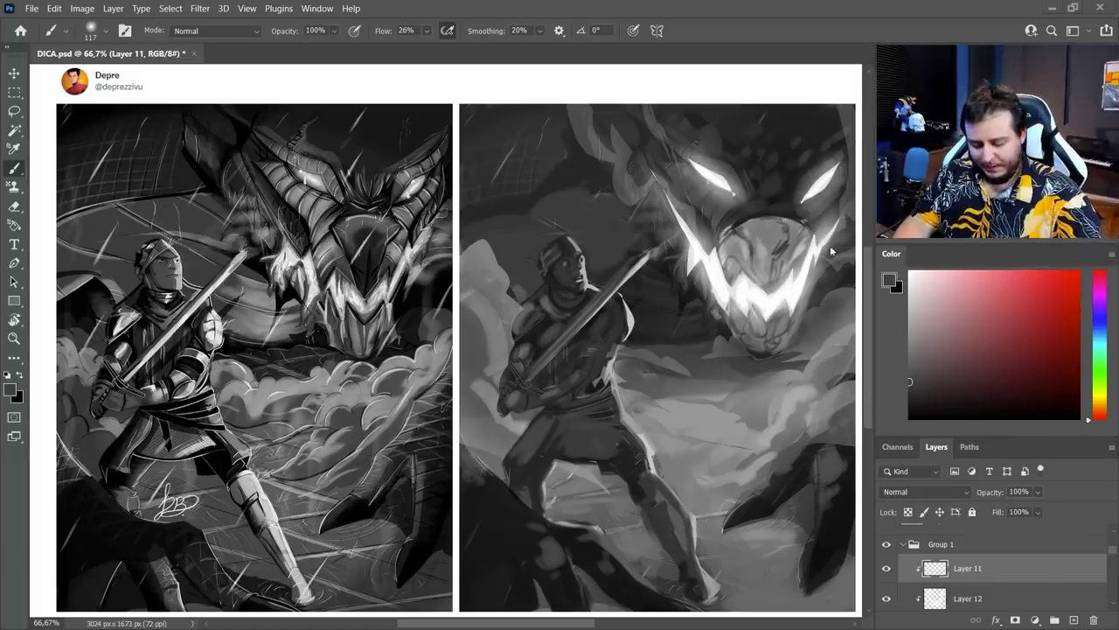
Add a clipped Multiply layer at the top of Group 1 and paint a soft dark shadow over the illustration's upper half.
scroll(975, 578, down, 1)
click(987, 575)
click(1050, 601)
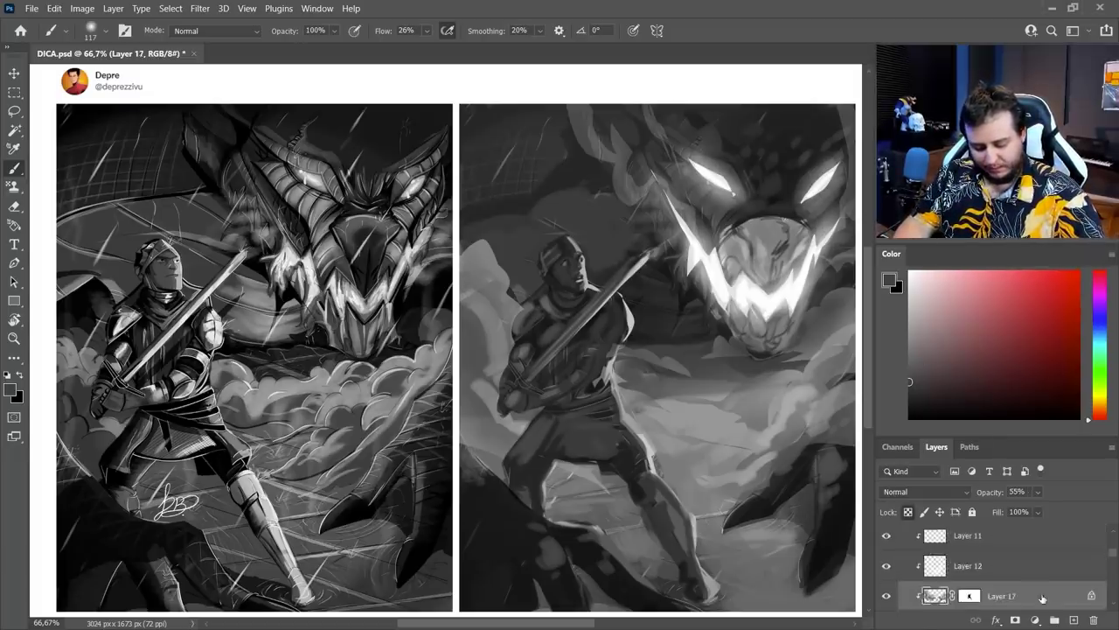
scroll(1034, 595, up, 2)
click(1025, 591)
click(1074, 620)
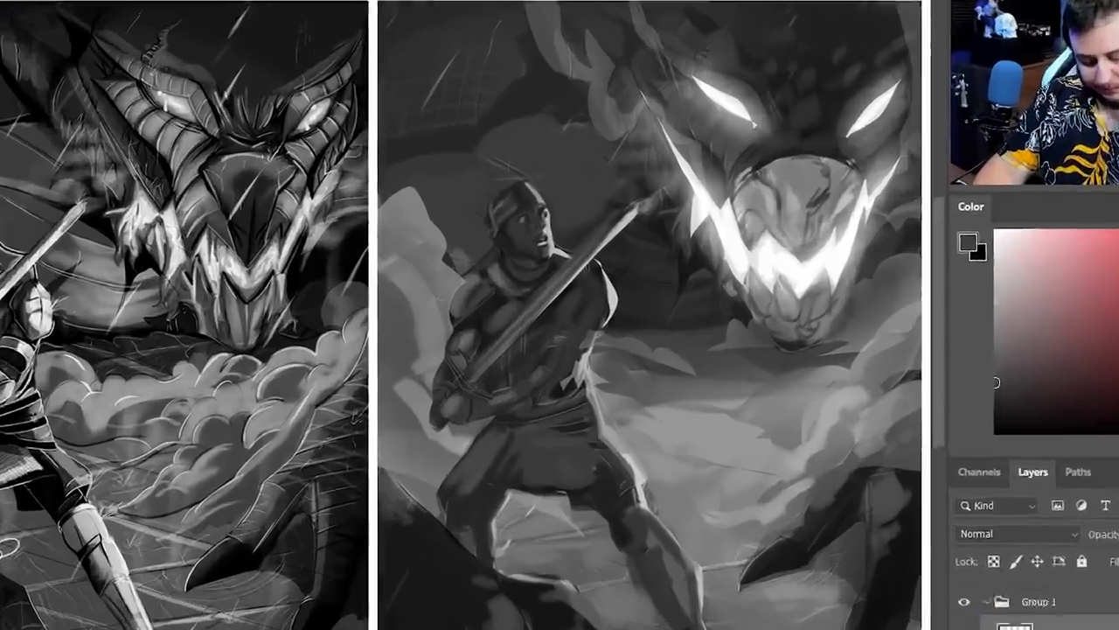
click(1017, 534)
click(999, 371)
drag(711, 233, 644, 231)
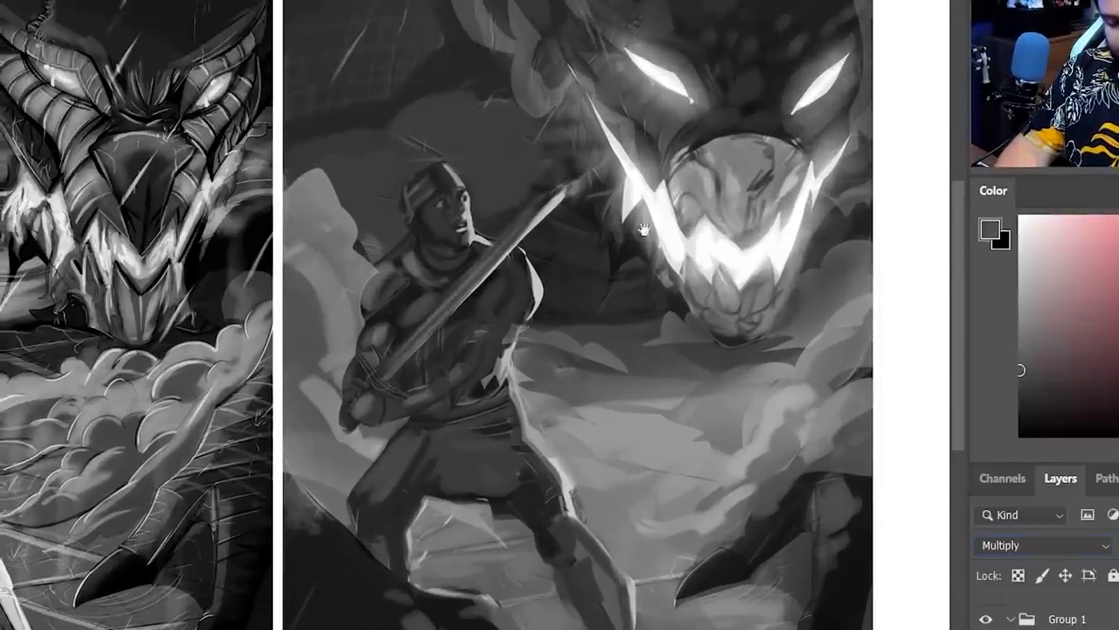
mouse_move(306, 109)
mouse_down()
mouse_move(612, 120)
mouse_move(620, 21)
mouse_move(376, 2)
mouse_up()
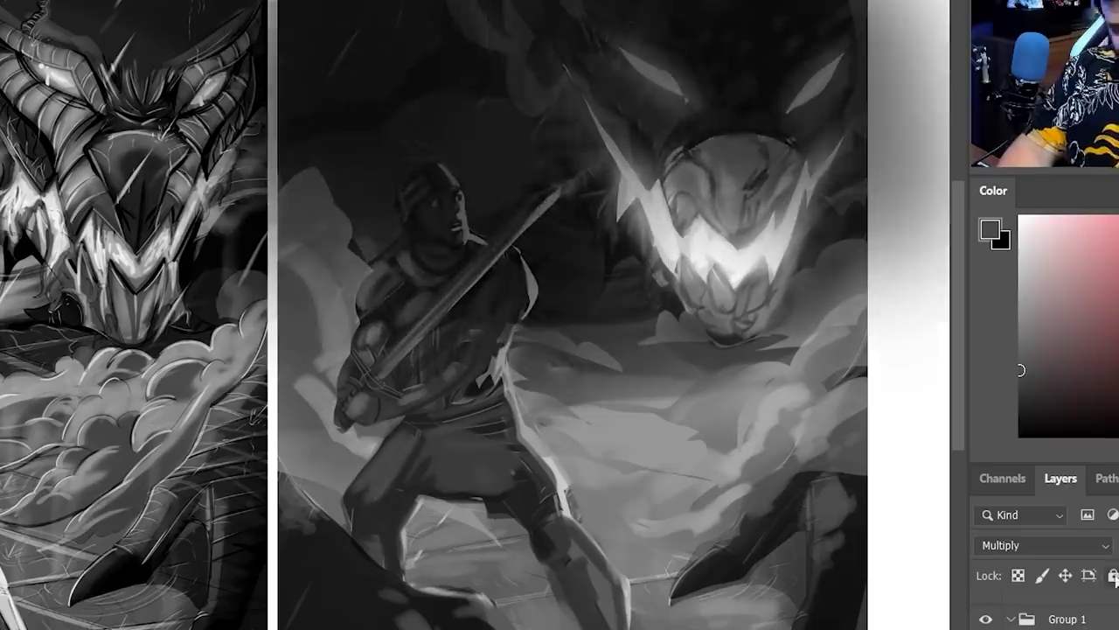
key(ctrl+alt+g)
Delete the shadow over the knight's head and sword, and erase it from the smoke behind him.
key(l)
mouse_move(361, 286)
mouse_down()
mouse_move(404, 218)
mouse_move(561, 182)
mouse_move(508, 401)
mouse_move(295, 346)
mouse_up()
key(Delete)
key(ctrl+d)
key(e)
right_click(460, 446)
drag(469, 166, 477, 166)
drag(295, 308, 344, 266)
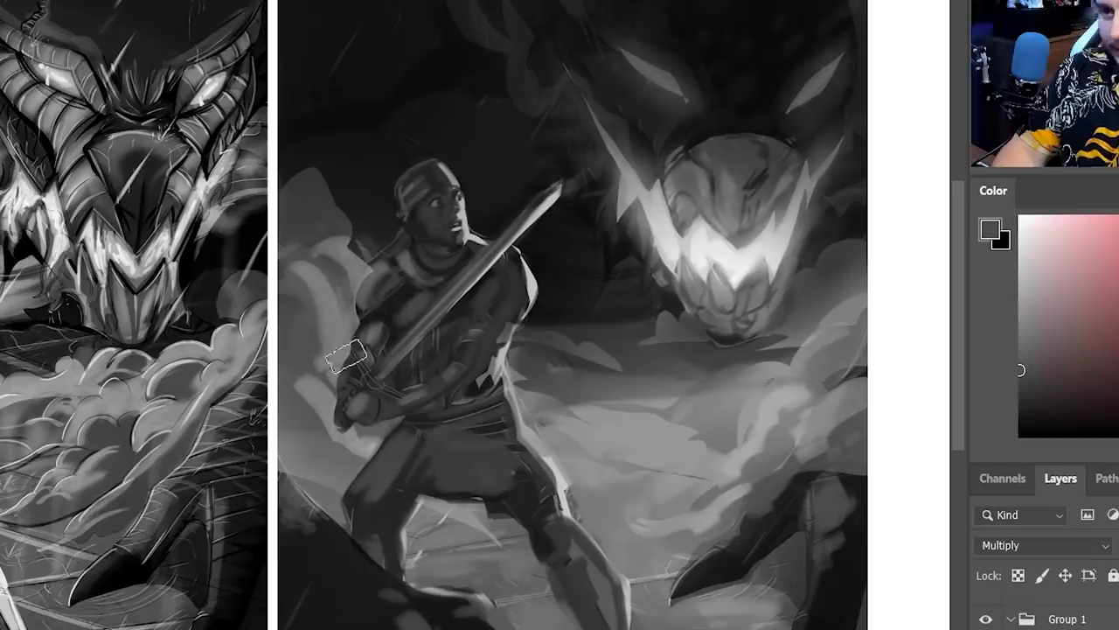
Erase the shadow from the ground smoke and from the dragon's snout and glowing teeth.
drag(536, 360, 621, 360)
drag(759, 282, 687, 219)
drag(698, 179, 778, 158)
drag(751, 263, 806, 175)
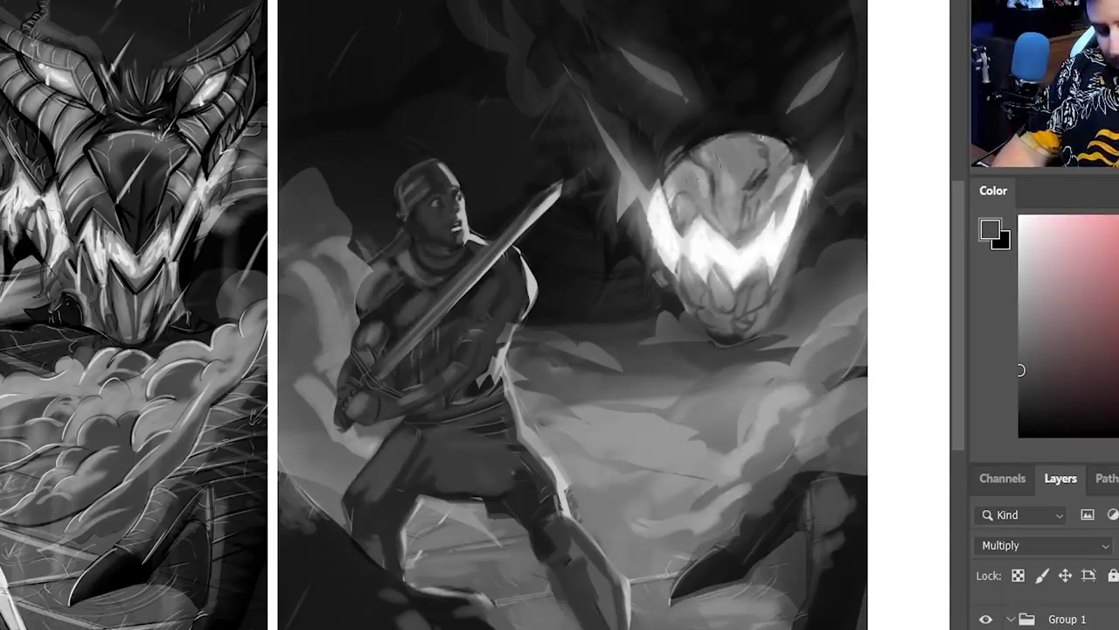
Erase the shadow from the dragon's outer fangs and eyes with a 36 px eraser, and set the shadow layer's opacity to 63%.
right_click(539, 280)
drag(555, 166, 548, 167)
drag(652, 209, 592, 105)
drag(820, 168, 835, 148)
drag(624, 54, 686, 97)
drag(794, 109, 840, 61)
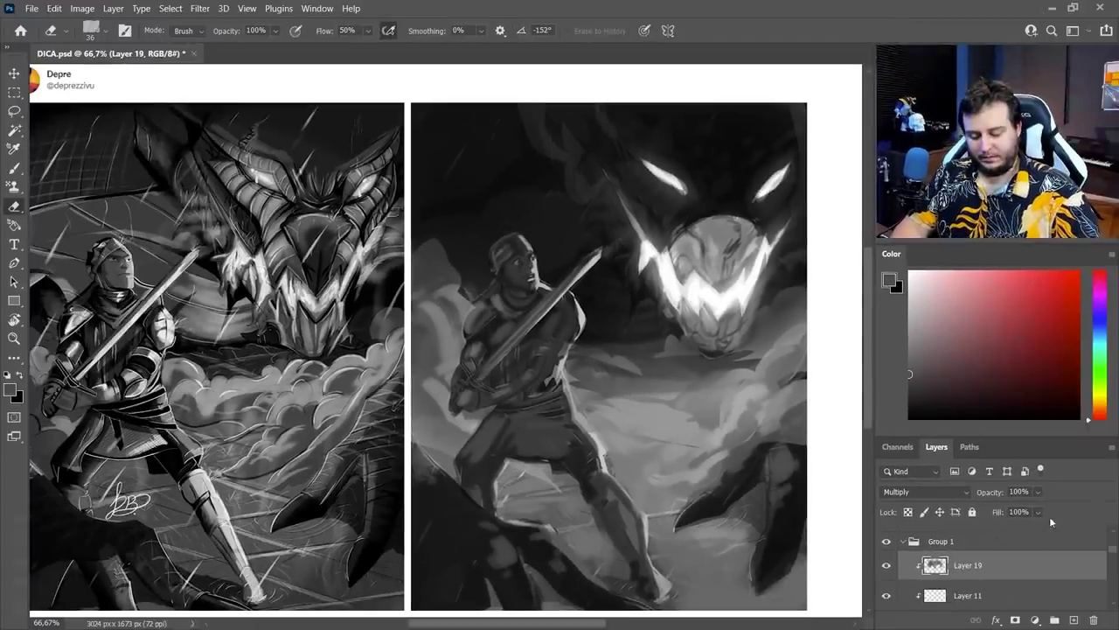
click(1037, 492)
drag(1057, 511, 1030, 512)
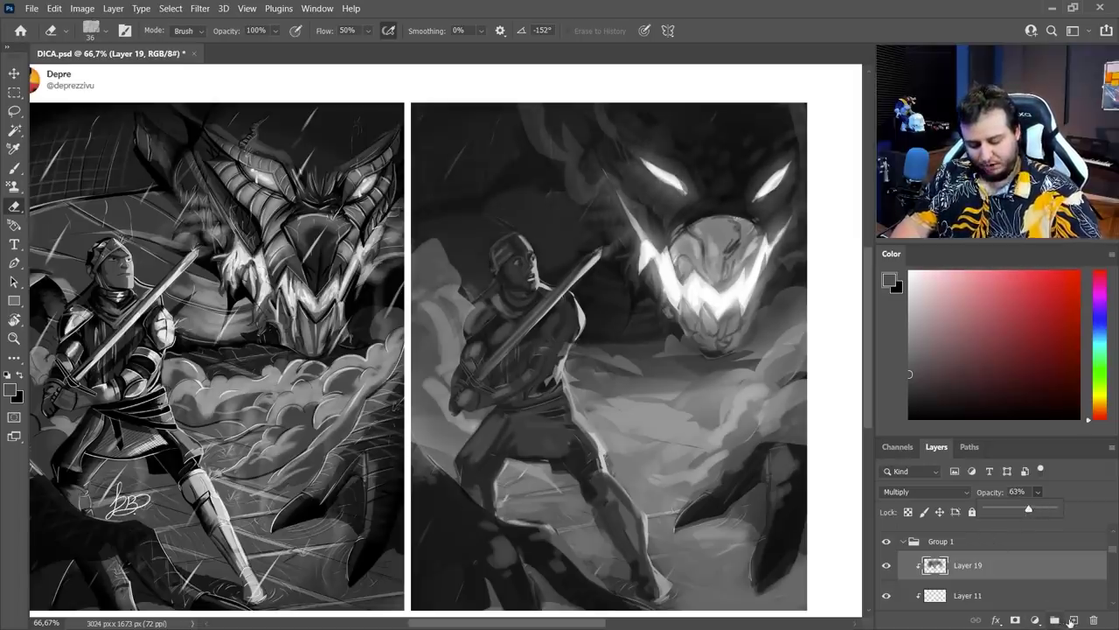
Add a new layer and lasso the light shapes on the knight's head, shoulder and arm along the sword.
click(1072, 619)
key(l)
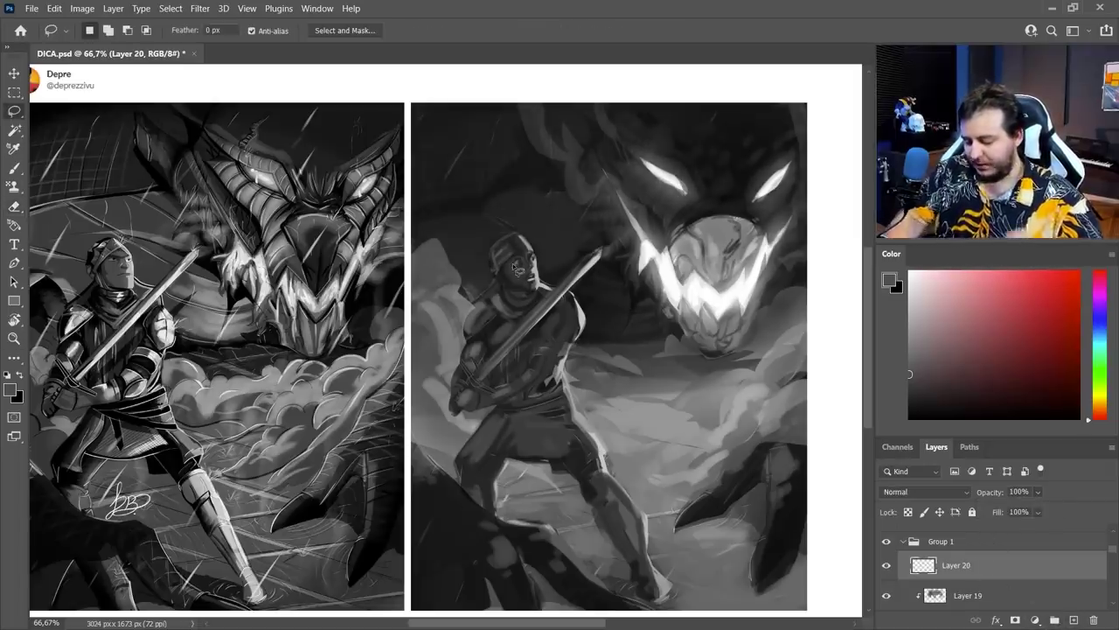
mouse_move(517, 244)
mouse_down()
mouse_move(511, 236)
mouse_move(492, 257)
mouse_move(502, 287)
mouse_up()
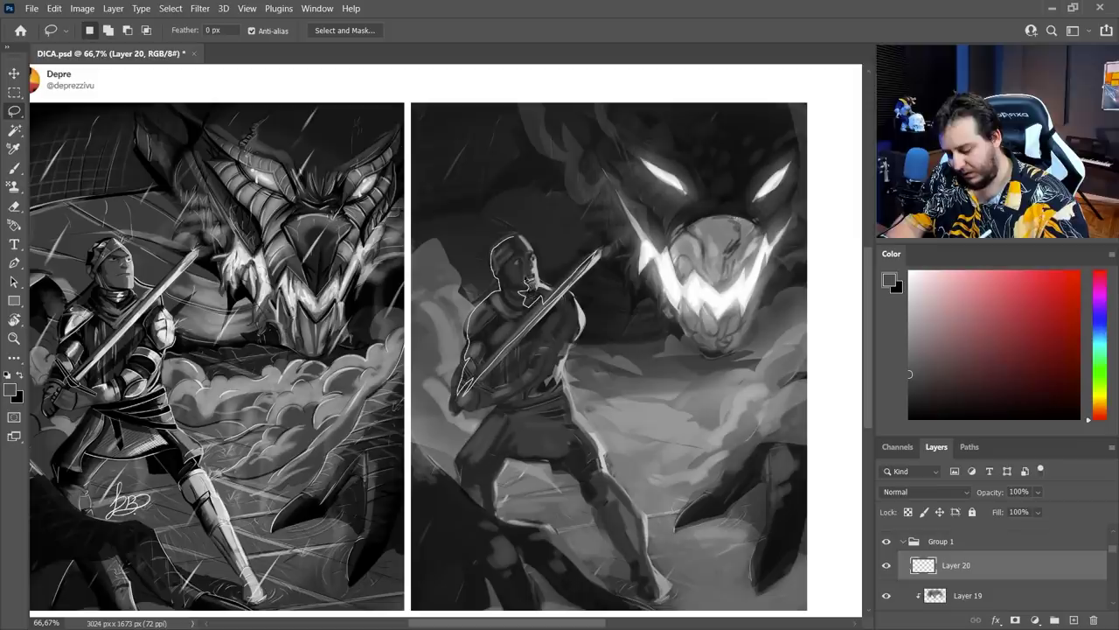
drag(524, 260, 519, 241)
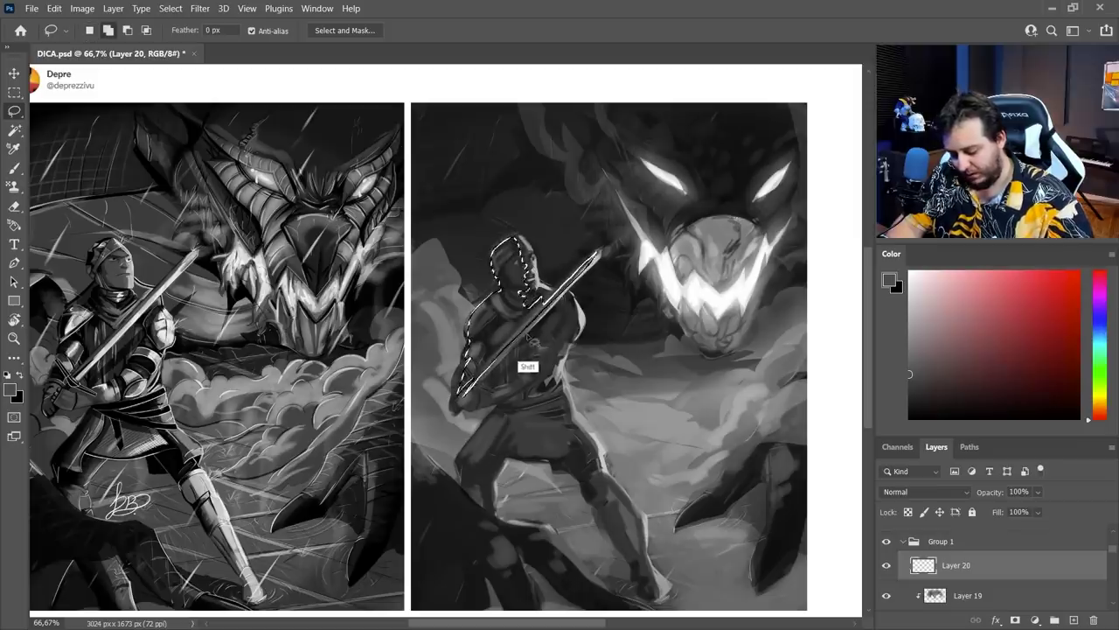
Extend the selection with light shapes on the knight's torso, skirt and legs, the dark foreground form and the dragon's claws.
mouse_move(528, 335)
mouse_down()
mouse_move(542, 333)
mouse_move(512, 383)
mouse_move(477, 406)
mouse_move(554, 364)
mouse_move(561, 311)
mouse_move(503, 404)
mouse_up()
mouse_move(503, 404)
mouse_down()
mouse_move(491, 434)
mouse_move(459, 457)
mouse_move(478, 458)
mouse_move(502, 408)
mouse_up()
mouse_move(502, 408)
mouse_down()
mouse_move(516, 462)
mouse_move(547, 441)
mouse_move(526, 413)
mouse_move(561, 434)
mouse_move(551, 427)
mouse_move(645, 603)
mouse_move(579, 472)
mouse_up()
drag(469, 478, 477, 510)
mouse_move(405, 448)
mouse_down()
mouse_move(414, 598)
mouse_move(405, 450)
mouse_up()
mouse_move(769, 436)
mouse_down()
mouse_move(686, 521)
mouse_move(739, 497)
mouse_move(778, 460)
mouse_move(786, 532)
mouse_move(766, 586)
mouse_move(807, 540)
mouse_move(819, 483)
mouse_move(801, 447)
mouse_up()
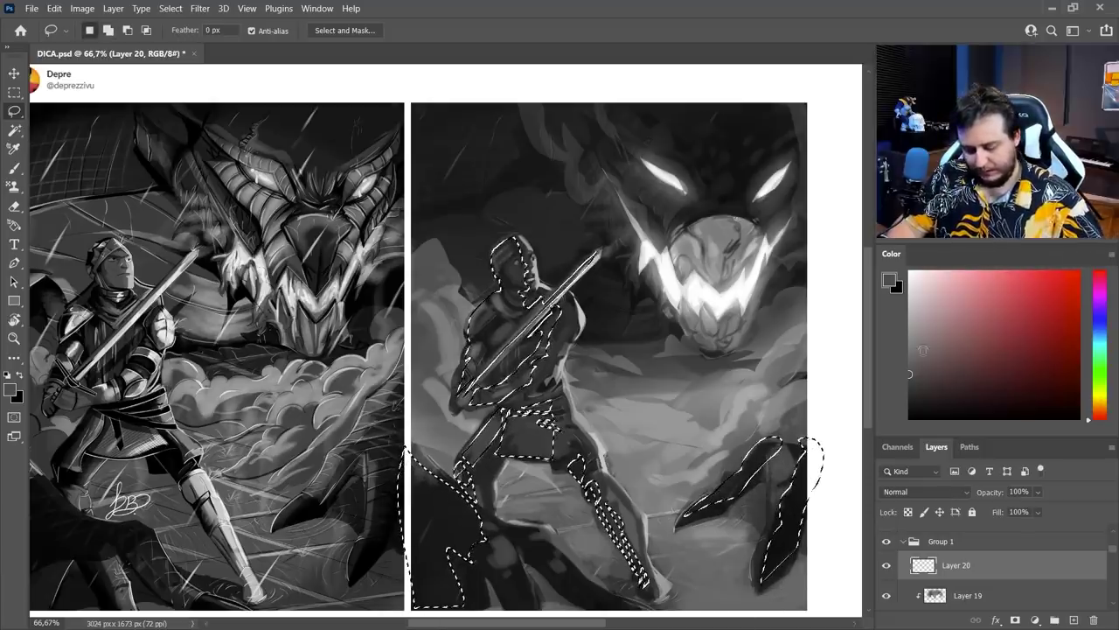
Fill the selected light shapes with mid grey, set the layer to Screen at 55% opacity, and deselect.
click(909, 320)
key(g)
click(754, 468)
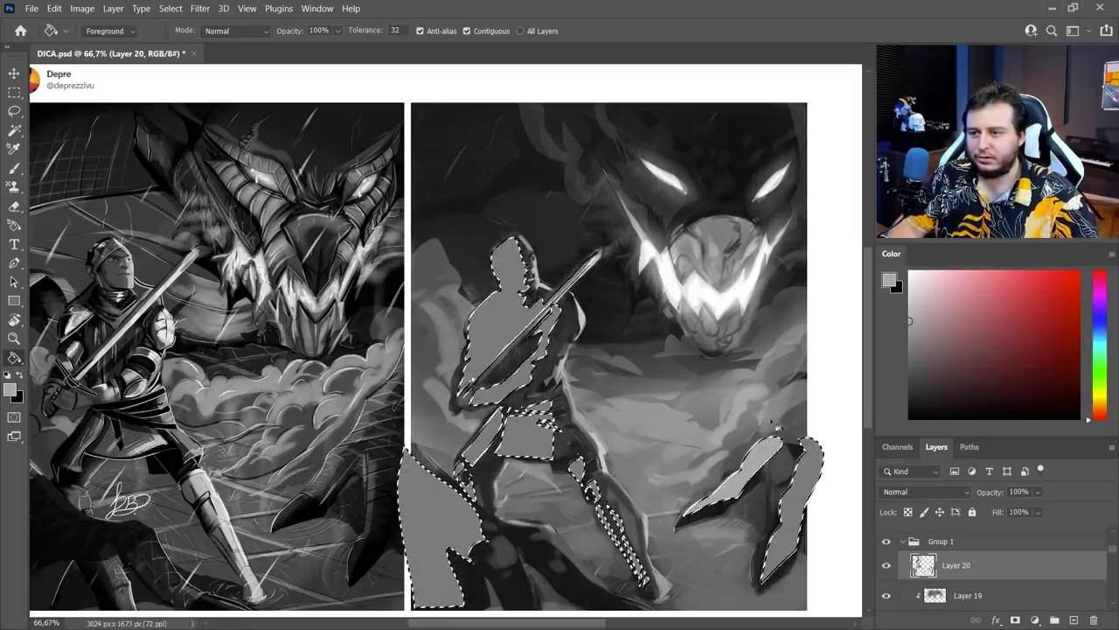
click(919, 494)
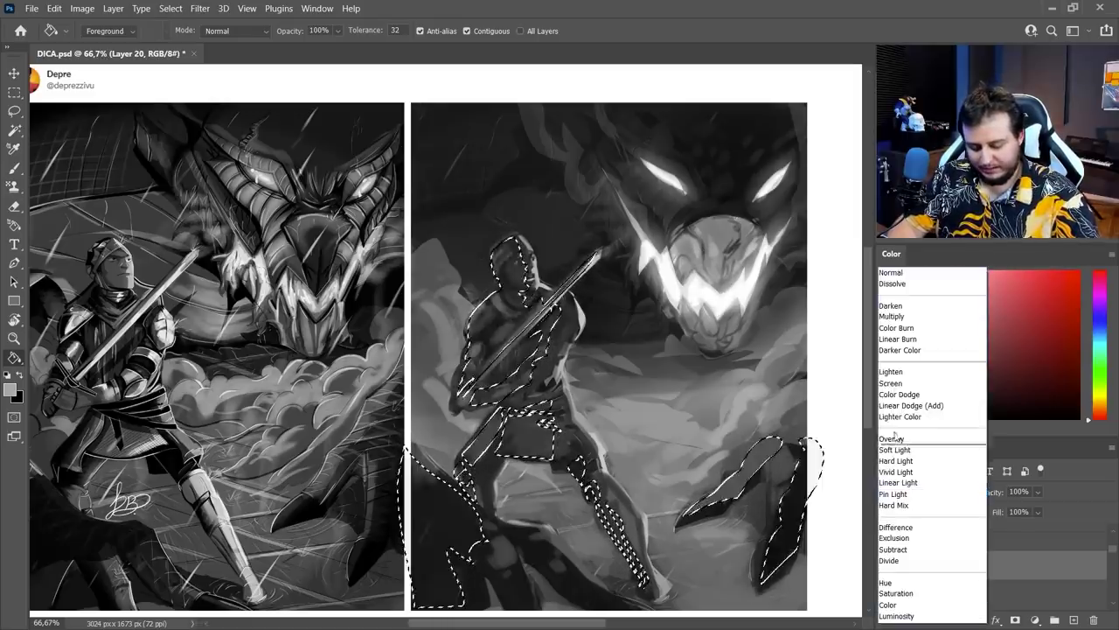
click(892, 384)
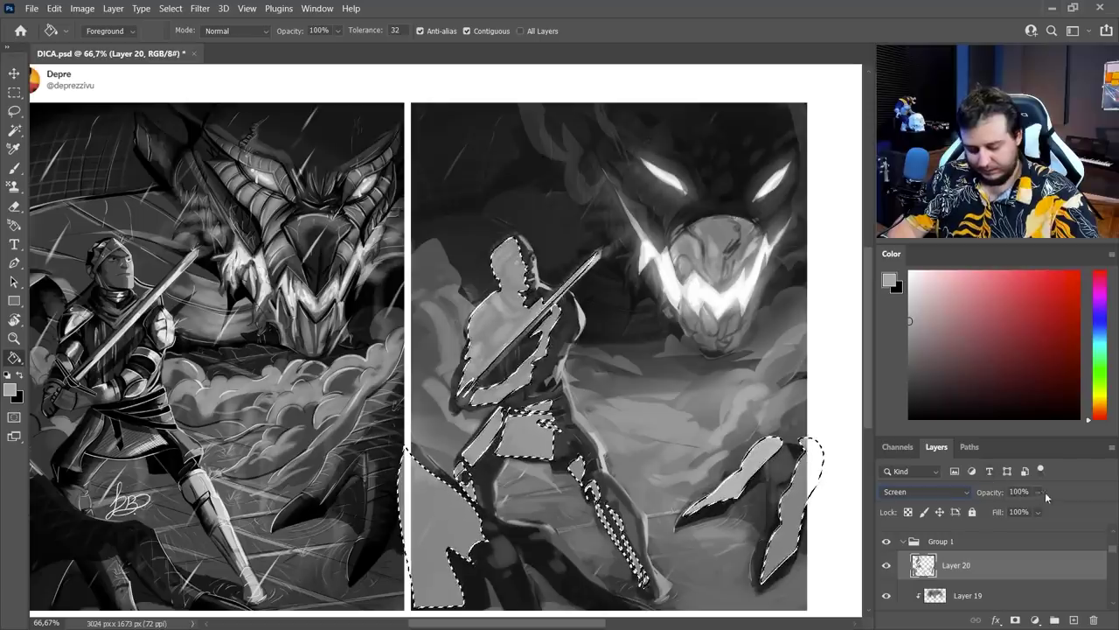
drag(1038, 491, 1025, 512)
key(ctrl+d)
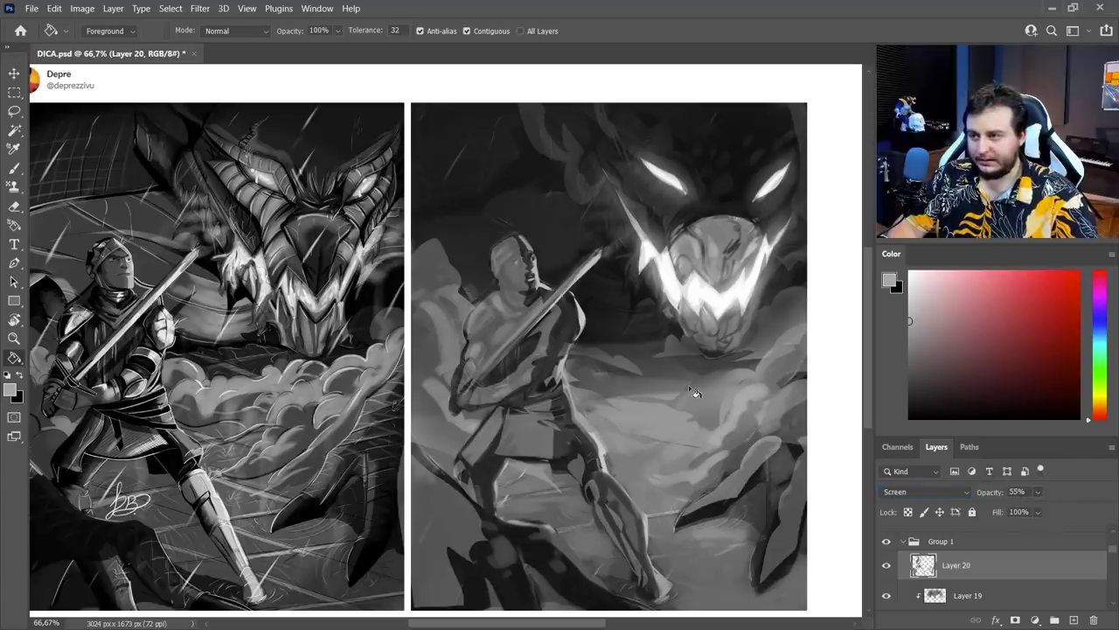
Add a new layer, and smudge the light shapes on the knight and claws on the Screen layer with the D'Borrah brush at 56 px.
key(ctrl+shift+alt+n)
key(l)
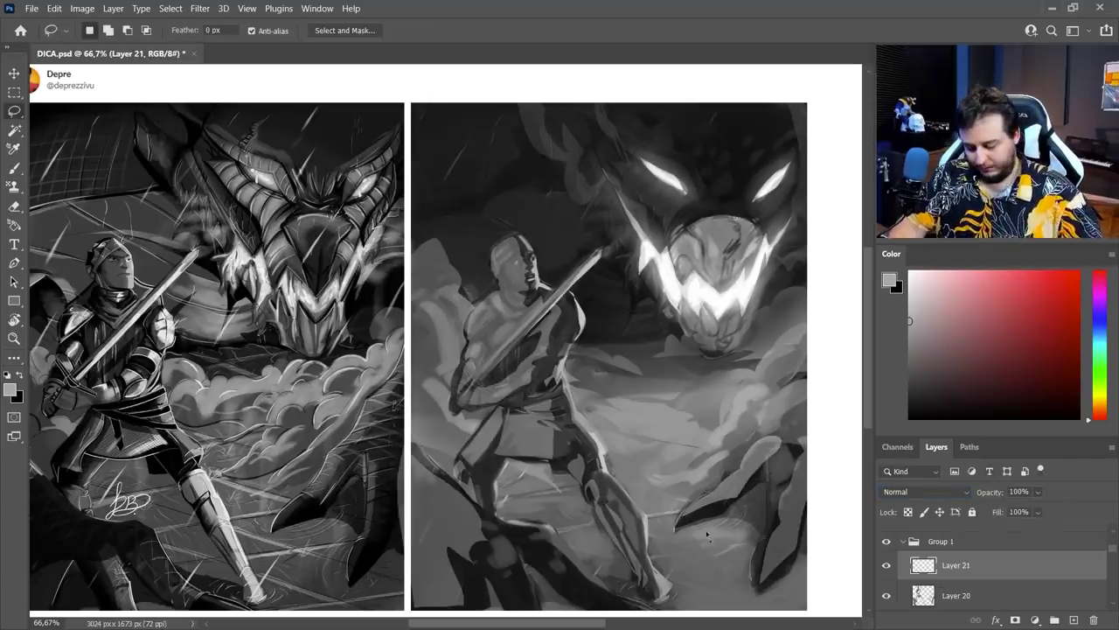
key(b)
right_click(769, 463)
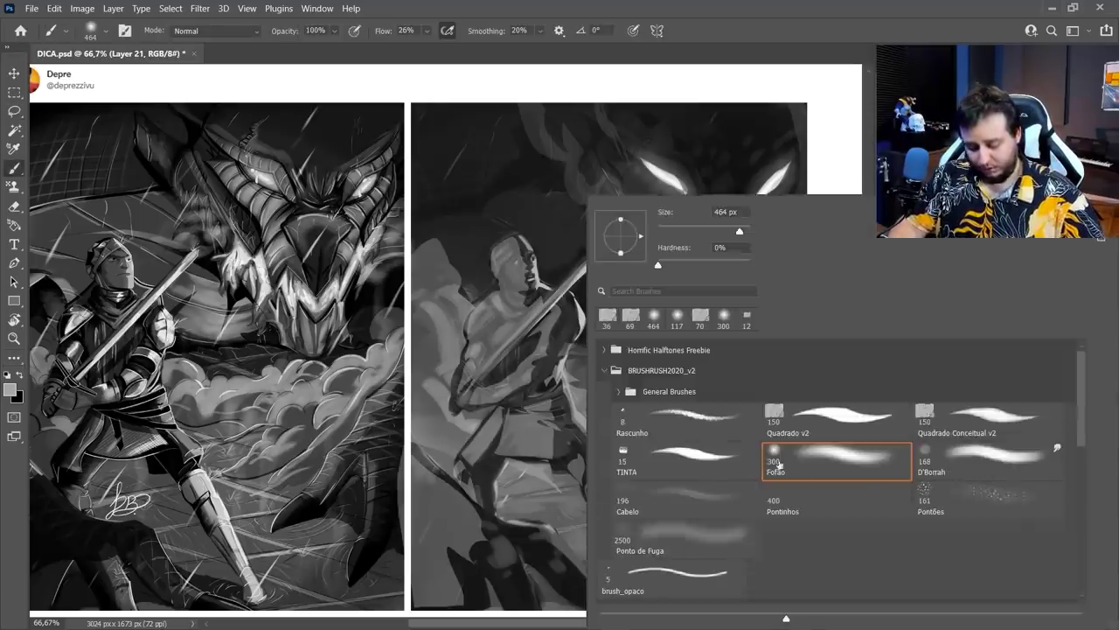
click(926, 460)
drag(719, 229, 693, 228)
key(Escape)
click(946, 589)
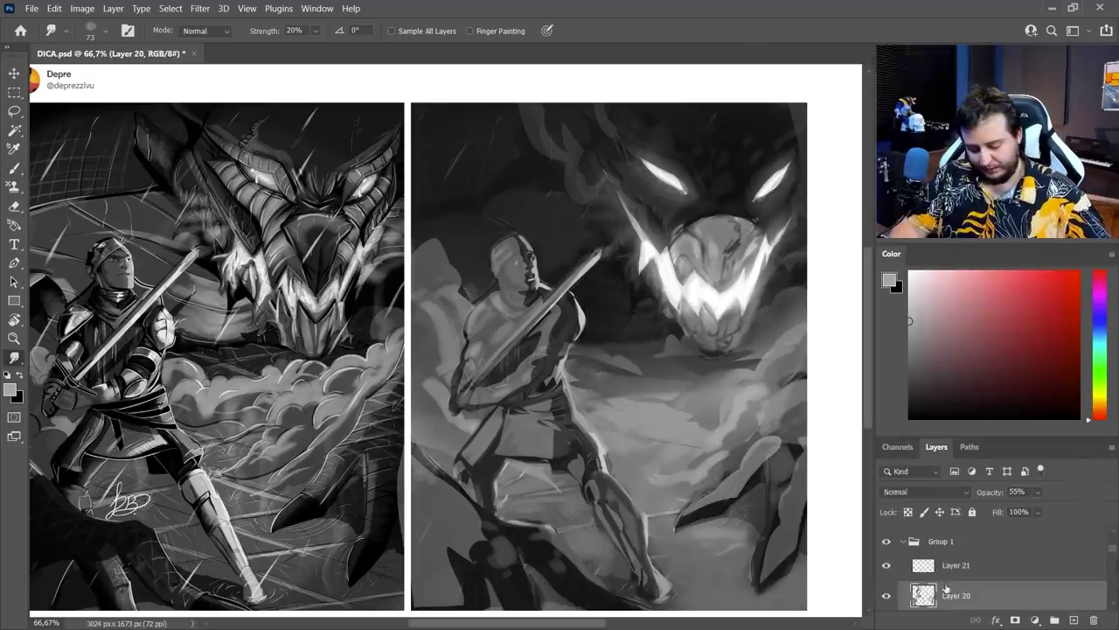
right_click(535, 244)
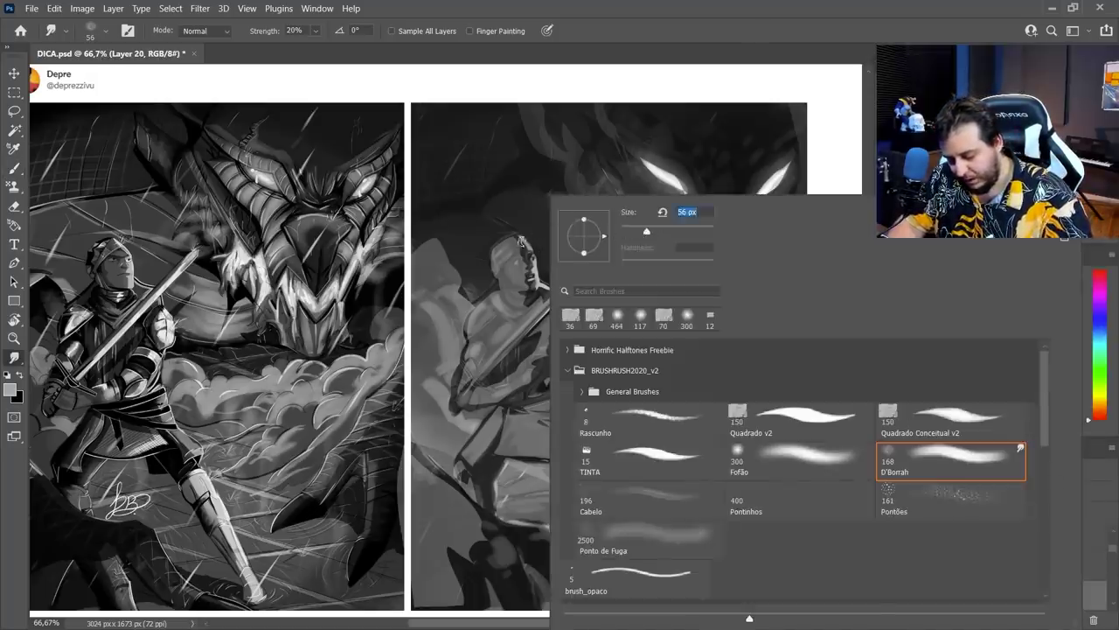
key(Return)
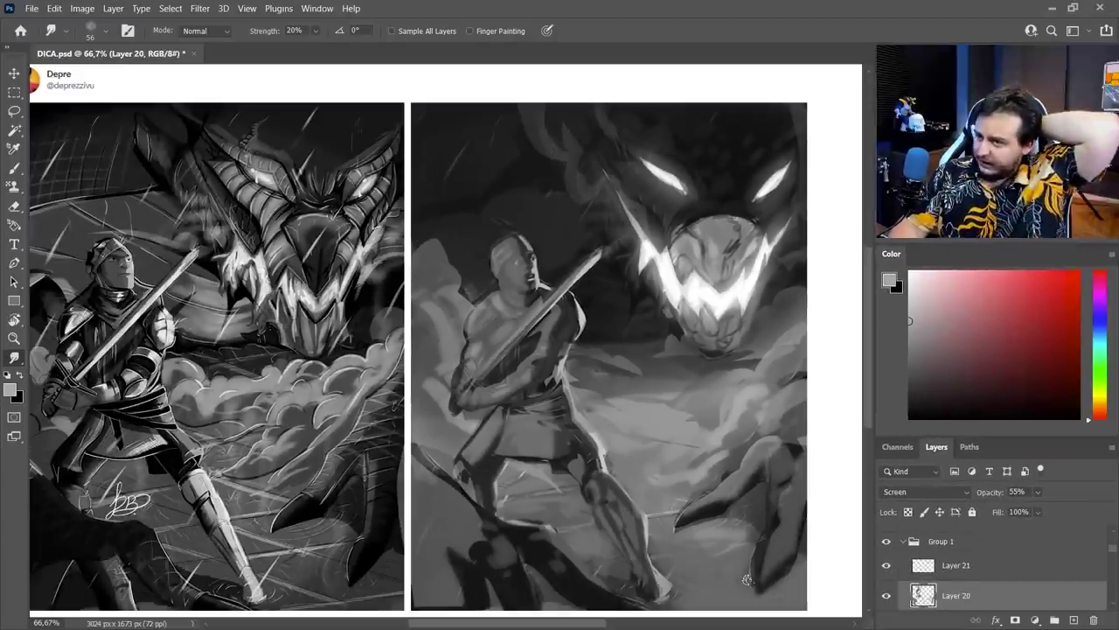
Add a new layer above the light shapes and prepare the Quadrado v2 brush at 7 px with the dark background tone beside the knight's head.
click(1074, 619)
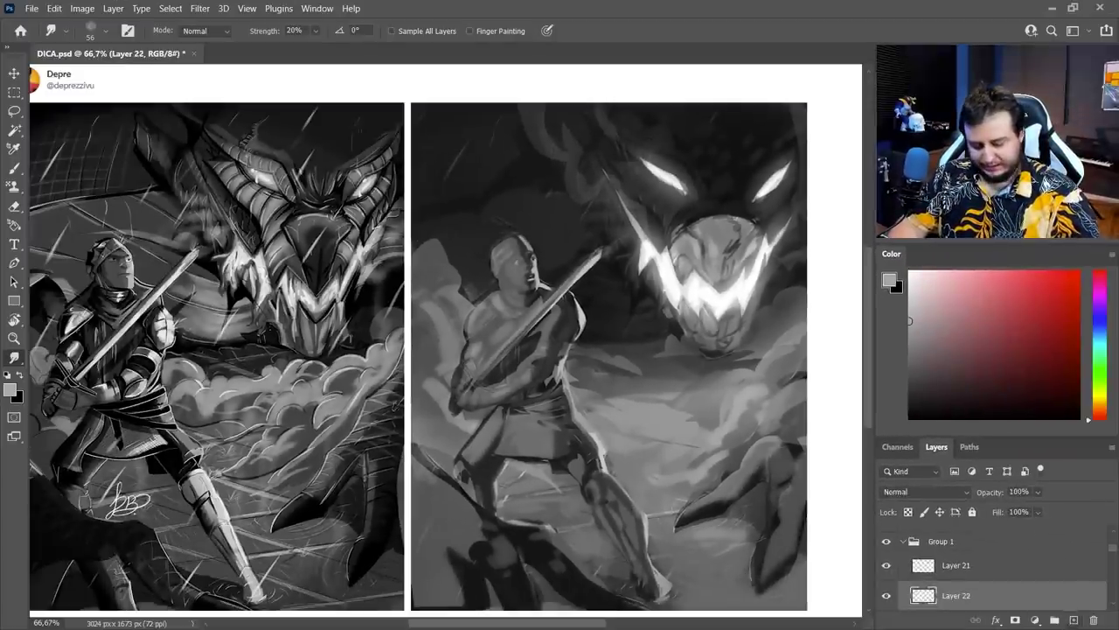
key(b)
right_click(543, 248)
click(726, 407)
drag(623, 232, 614, 232)
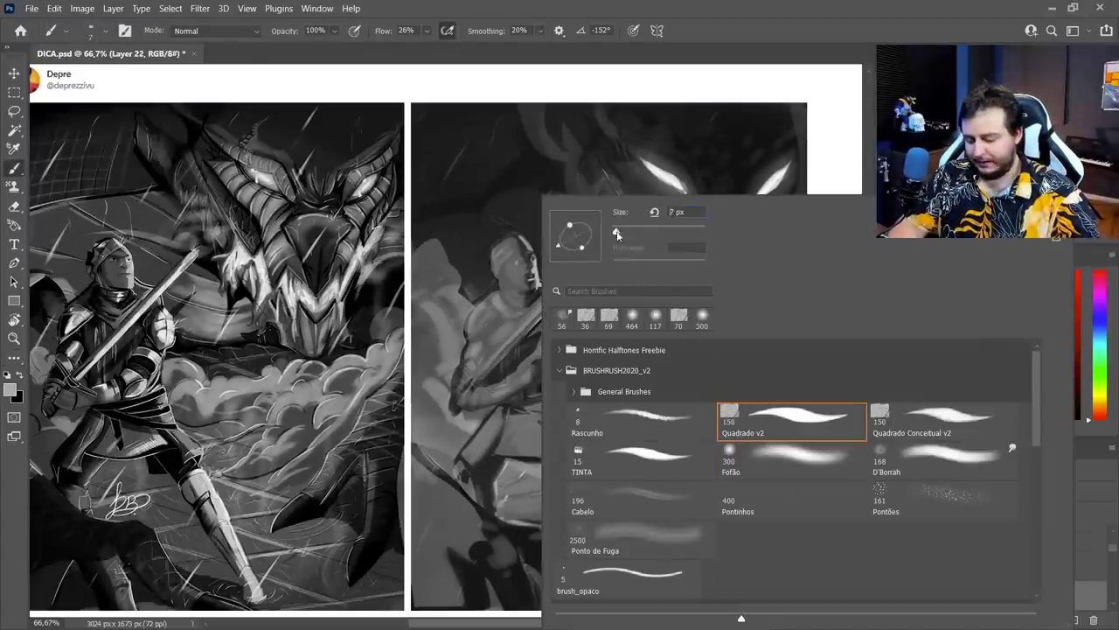
alt+click(514, 200)
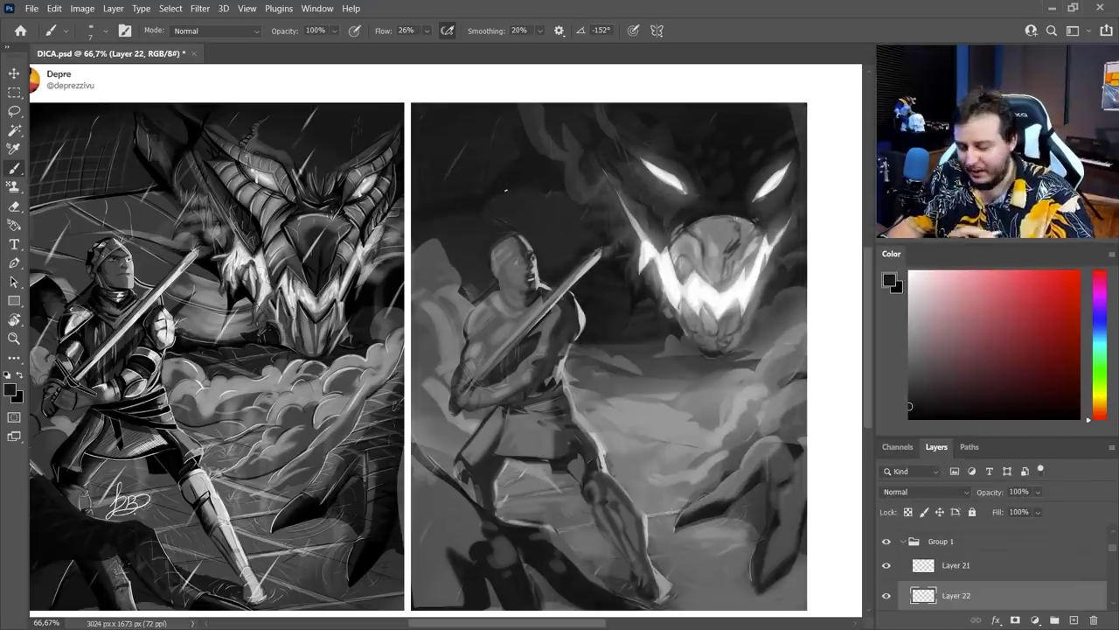
key(ctrl+space)
ctrl+click(517, 294)
right_click(574, 264)
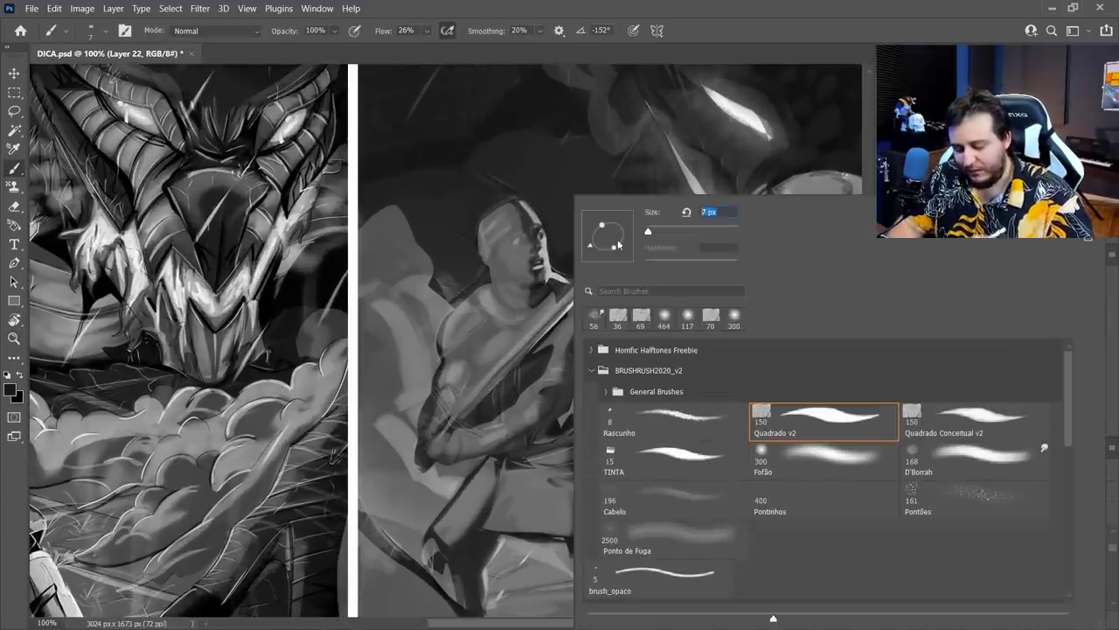
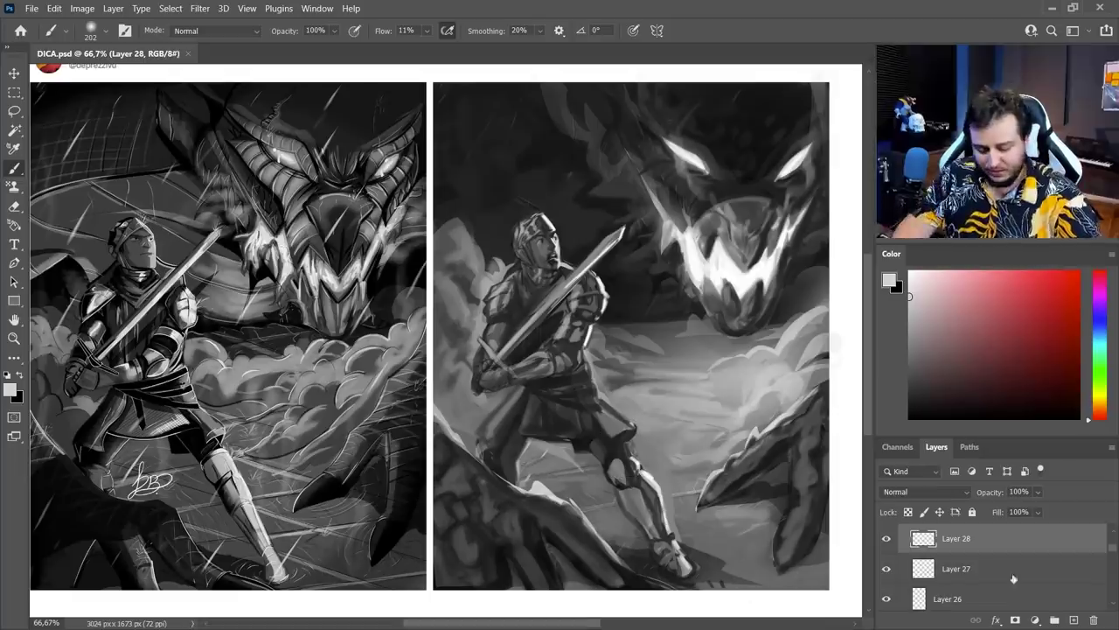
Add a new layer and load the outline of the white Layer 5 copy as a selection around the reworked illustration.
click(1074, 619)
scroll(960, 552, down, 2)
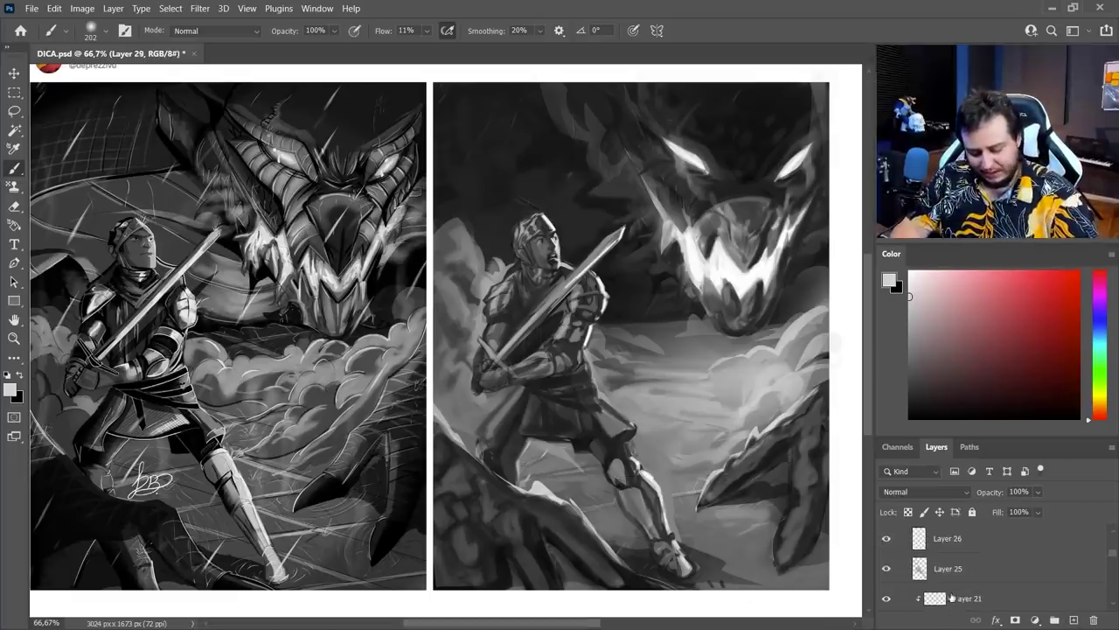
scroll(967, 598, down, 10)
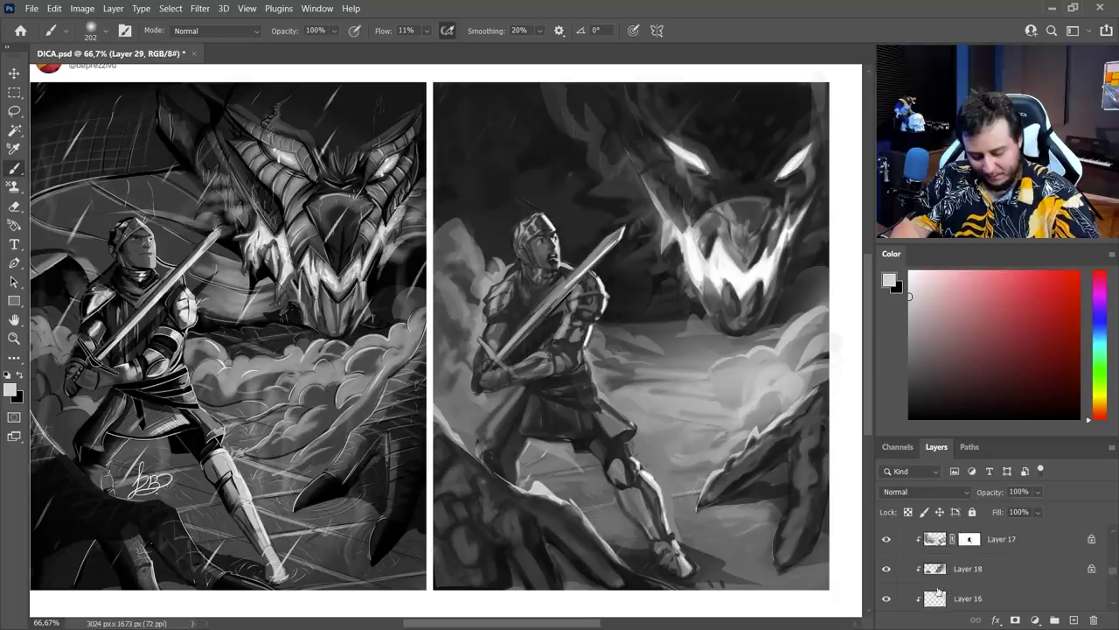
scroll(934, 594, down, 1)
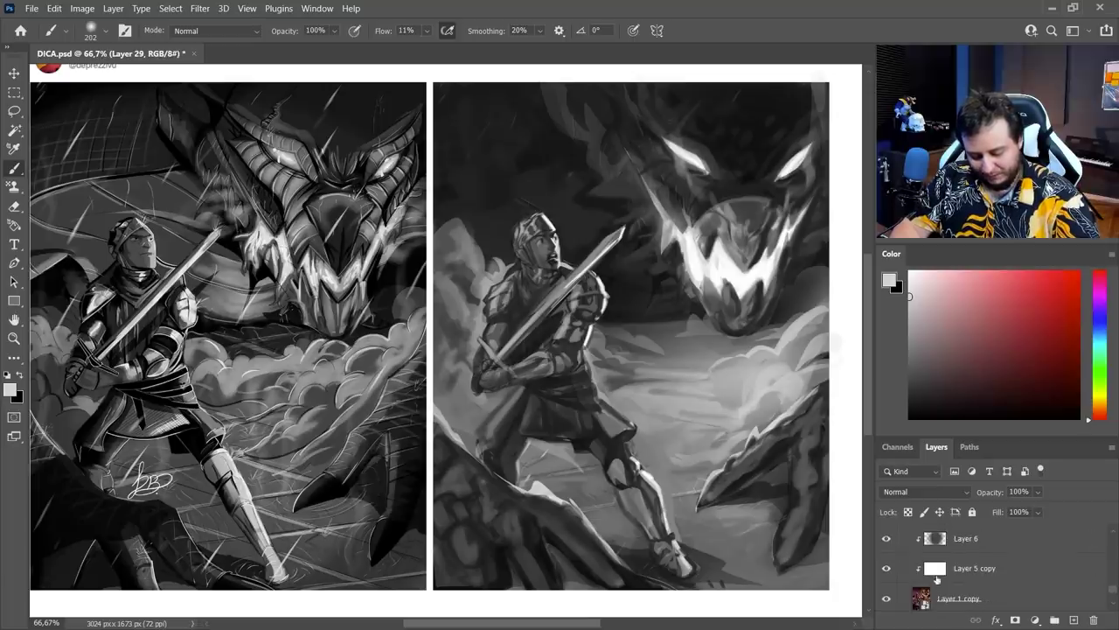
ctrl+click(938, 572)
Try to mask Group 1 with the loaded selection.
scroll(946, 579, up, 10)
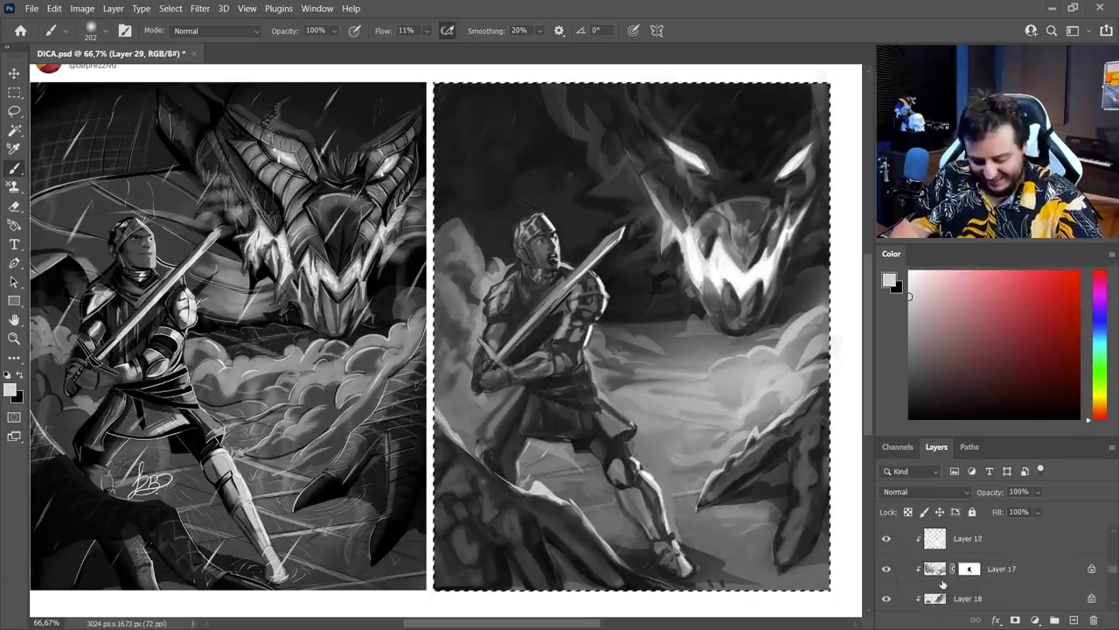
click(942, 575)
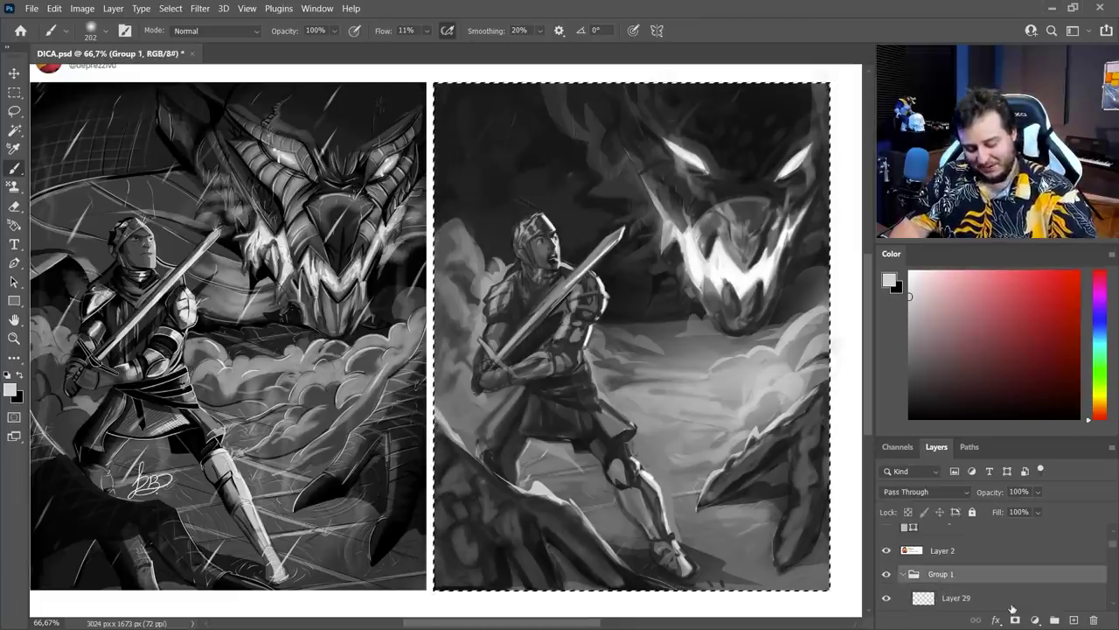
click(1015, 619)
click(977, 596)
key(ctrl+z)
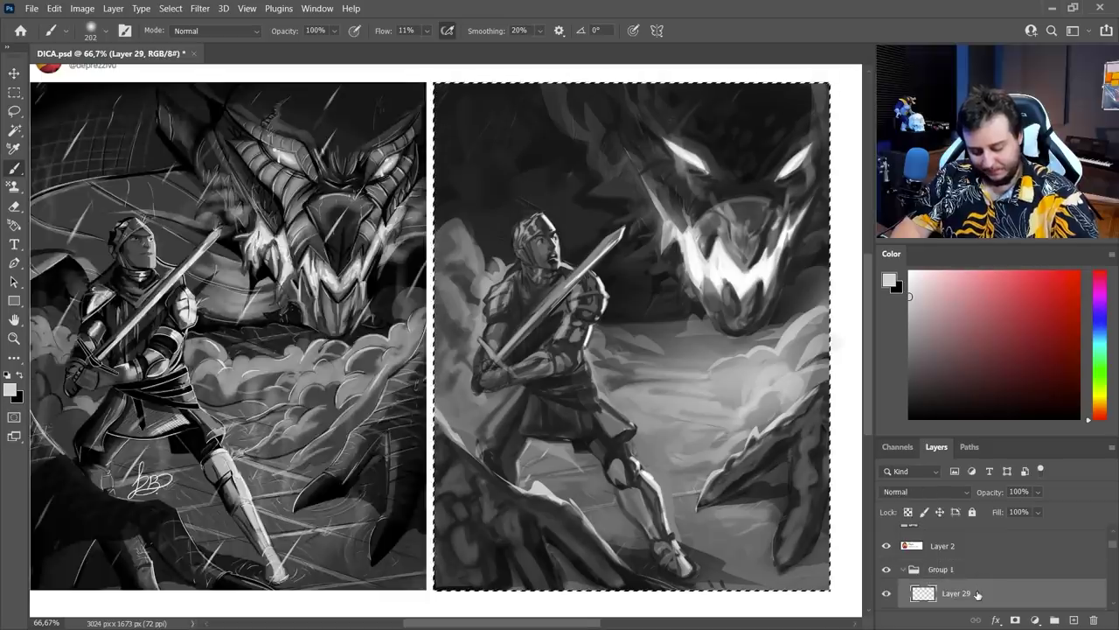
Group the layers from Layer 29 down to Layer 1 copy and mask the group with the loaded selection.
scroll(974, 593, down, 10)
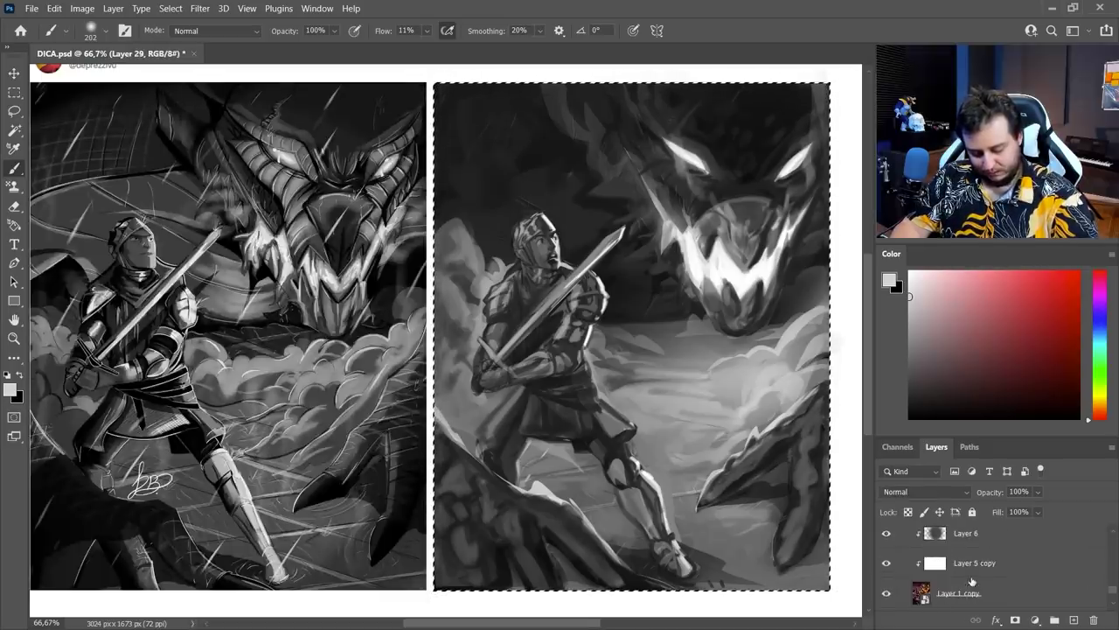
shift+click(973, 593)
key(ctrl+g)
click(1015, 619)
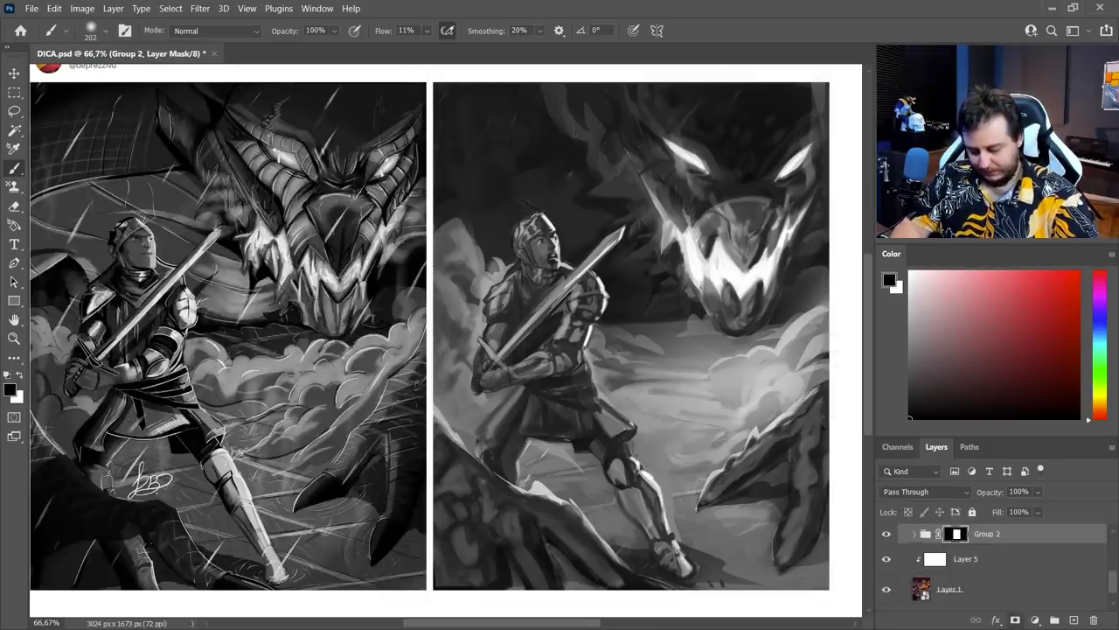
Add a new layer above Layer 29 inside the masked group and set it to Multiply.
click(914, 534)
click(975, 564)
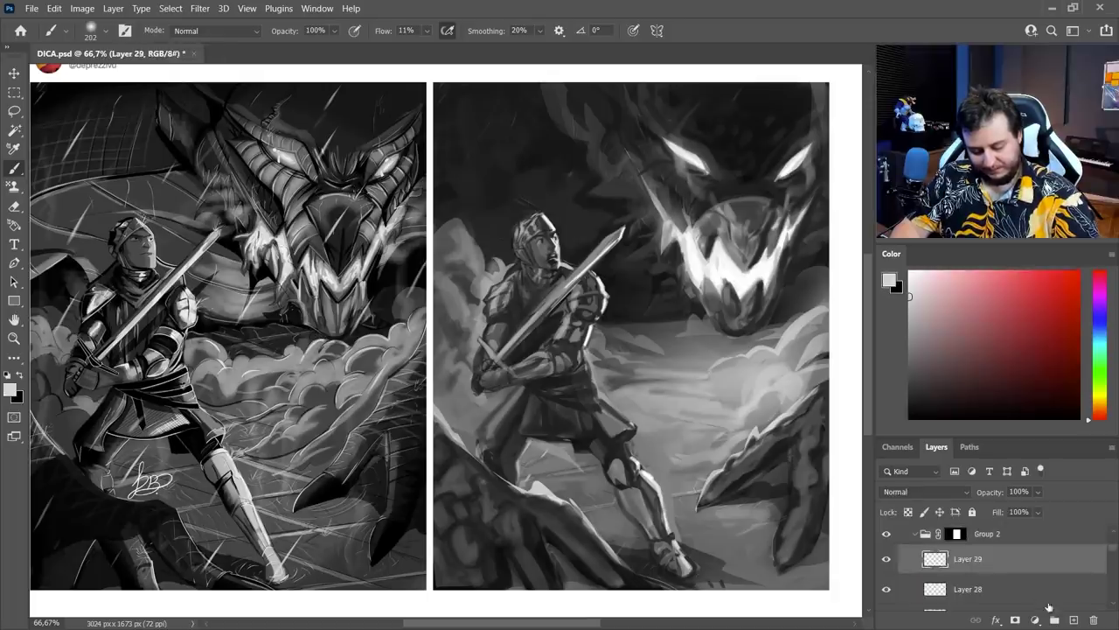
click(1073, 620)
click(924, 494)
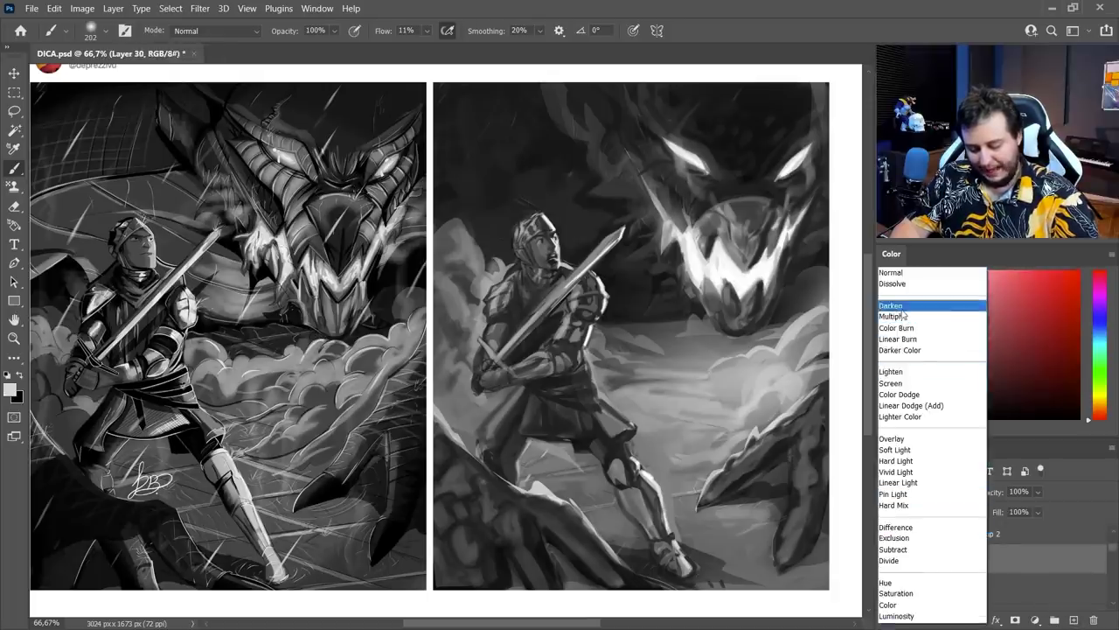
click(899, 311)
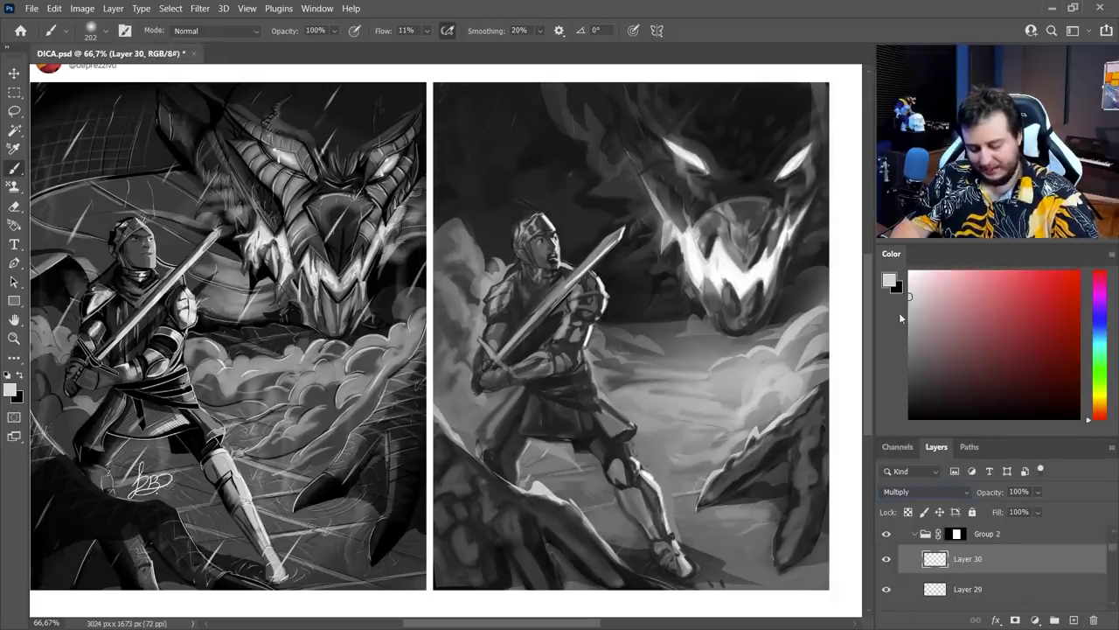
Darken the ground, claws and outer areas of the reworked illustration in mid grey with the Fofão brush at 500 px.
right_click(596, 342)
text(500)
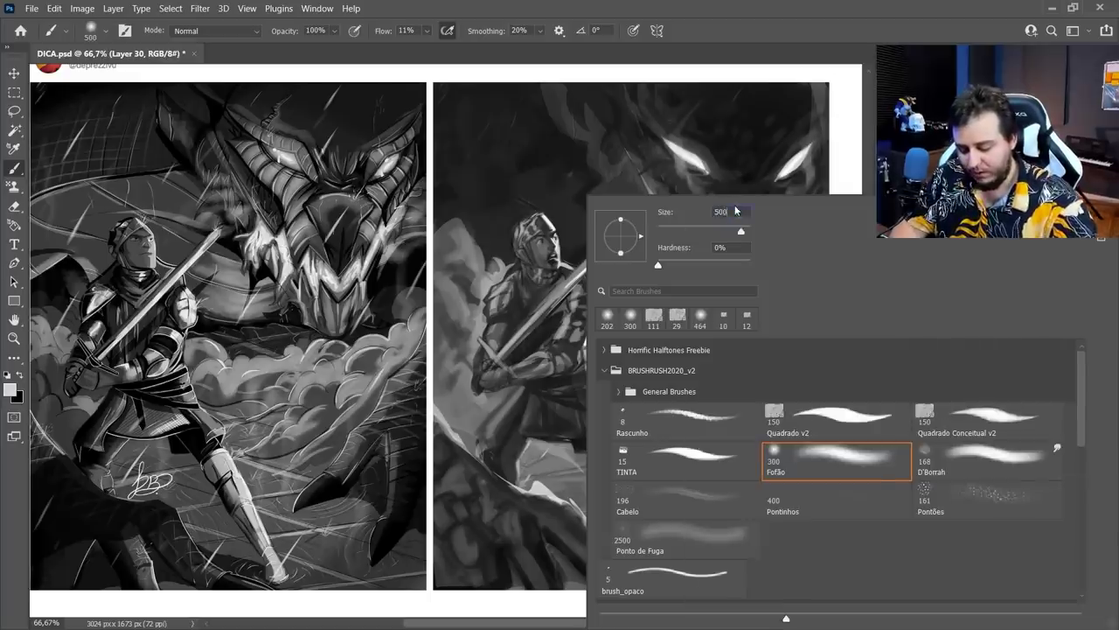
key(Return)
drag(919, 315, 884, 327)
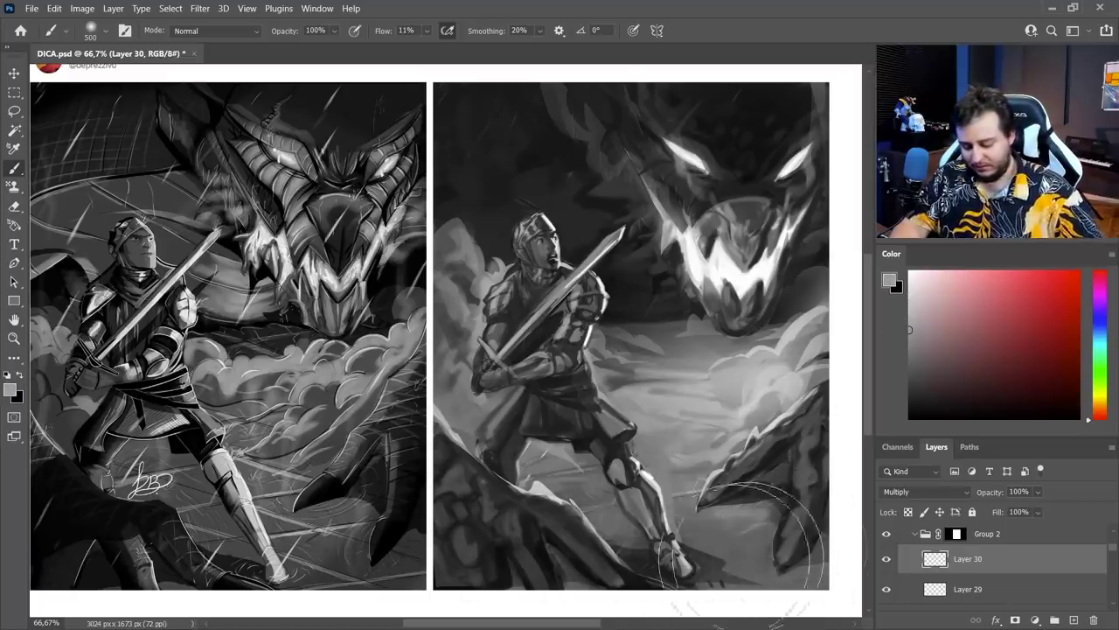
click(915, 336)
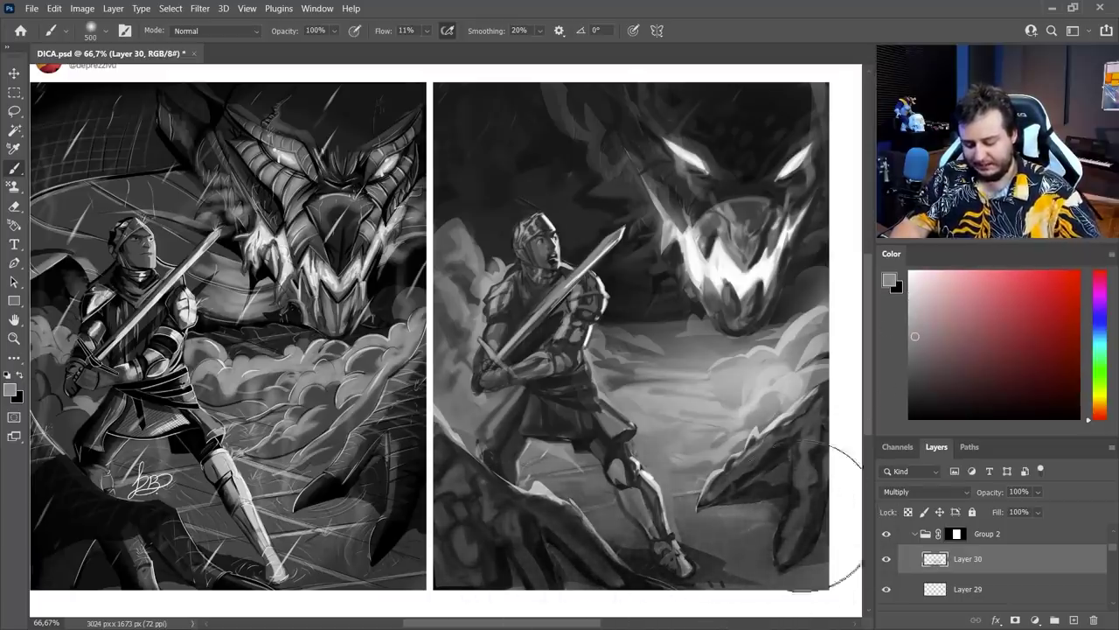
drag(639, 470, 722, 527)
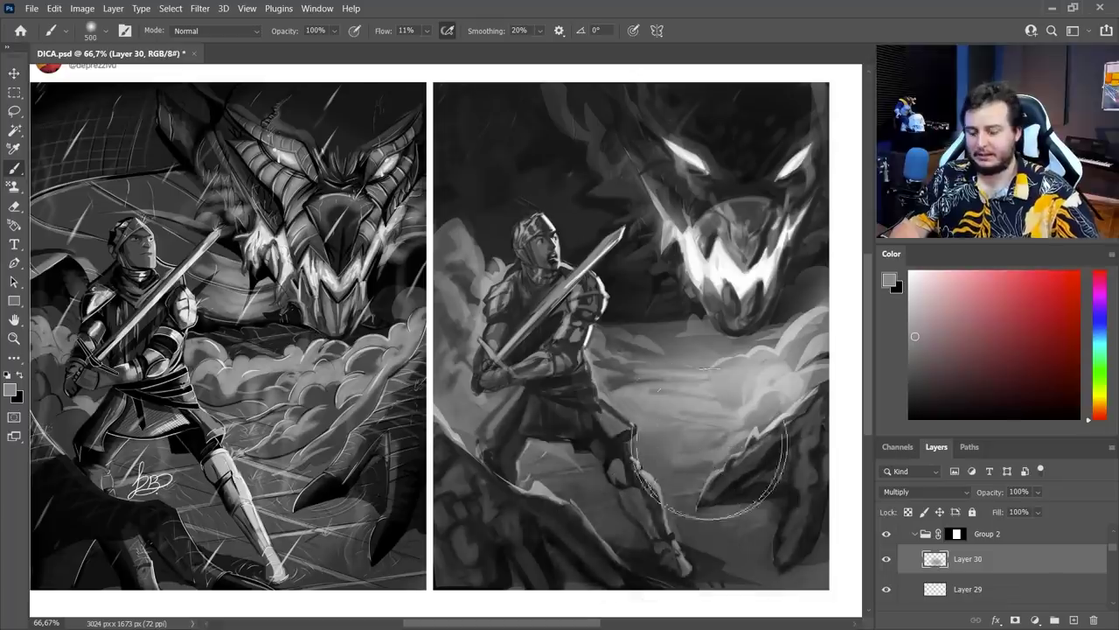
drag(729, 446, 773, 486)
mouse_move(382, 391)
mouse_down()
mouse_move(467, 113)
mouse_move(451, 323)
mouse_up()
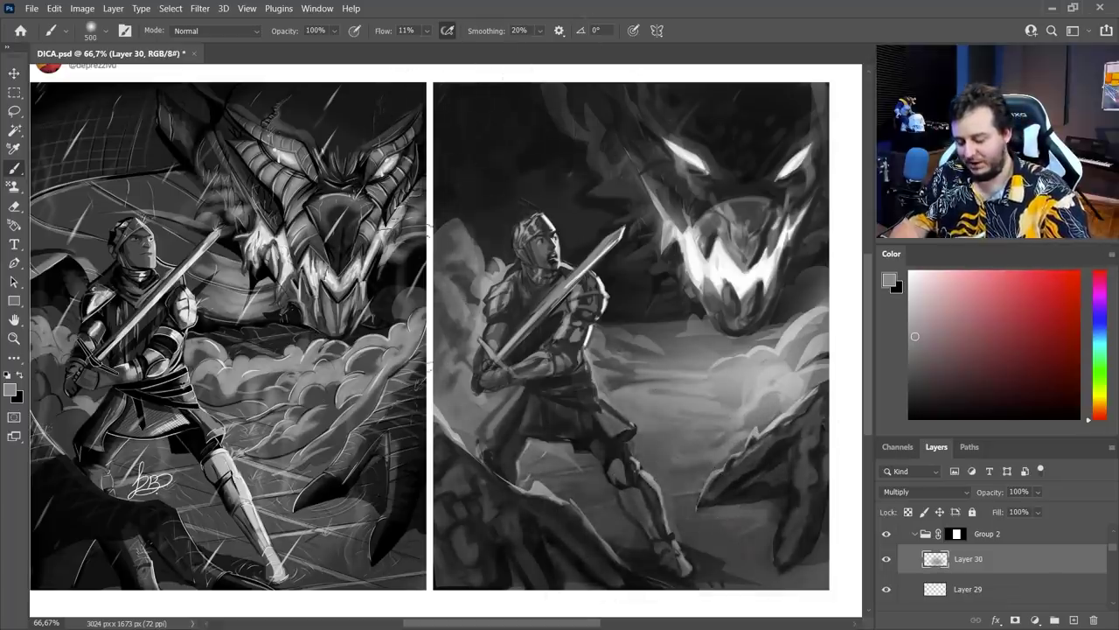
mouse_move(542, 145)
mouse_down()
mouse_move(541, 114)
mouse_move(583, 96)
mouse_move(673, 92)
mouse_move(768, 135)
mouse_move(829, 113)
mouse_up()
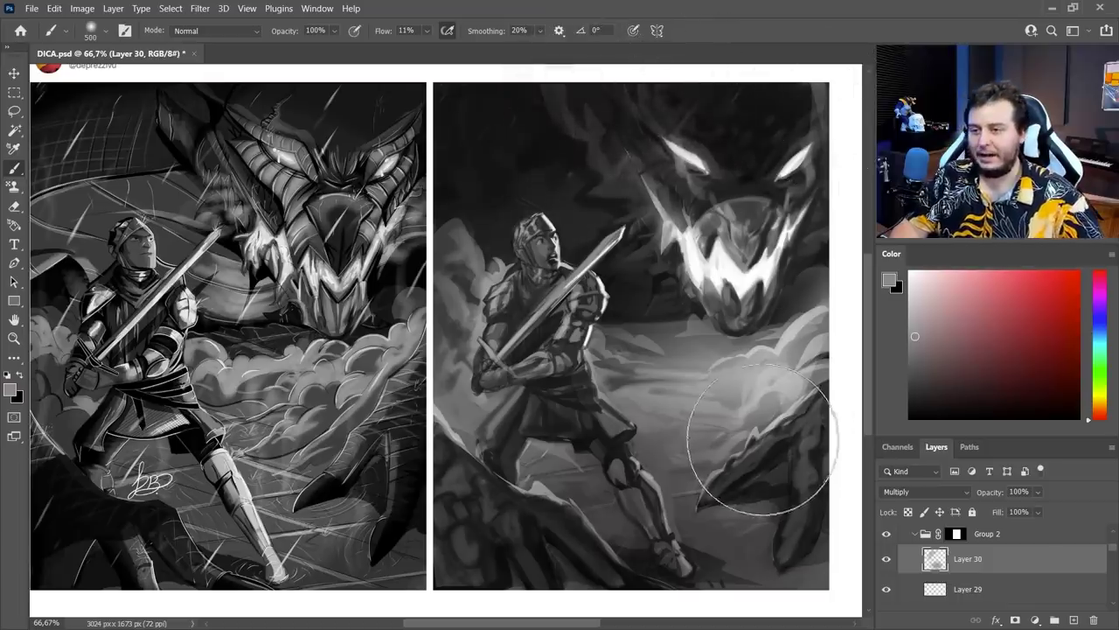
mouse_move(764, 446)
mouse_down()
mouse_move(739, 493)
mouse_move(579, 534)
mouse_move(521, 522)
mouse_move(442, 457)
mouse_move(442, 429)
mouse_move(773, 518)
mouse_up()
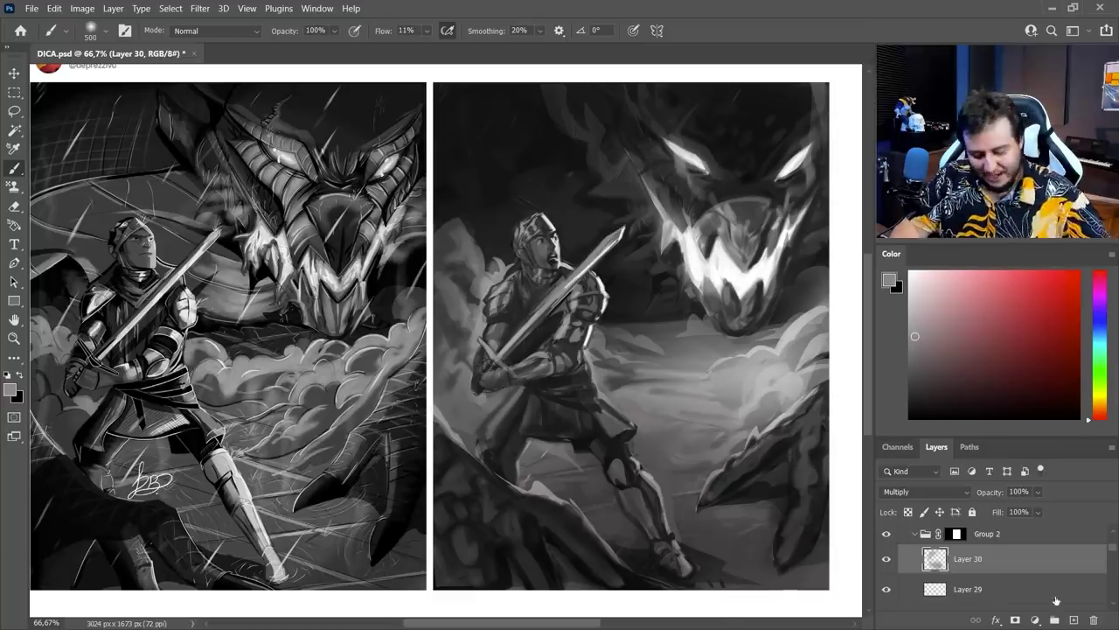
Add a Color Dodge layer and brush a light grey glow over the dragon's teeth at 354 px.
click(1074, 619)
click(925, 491)
click(906, 398)
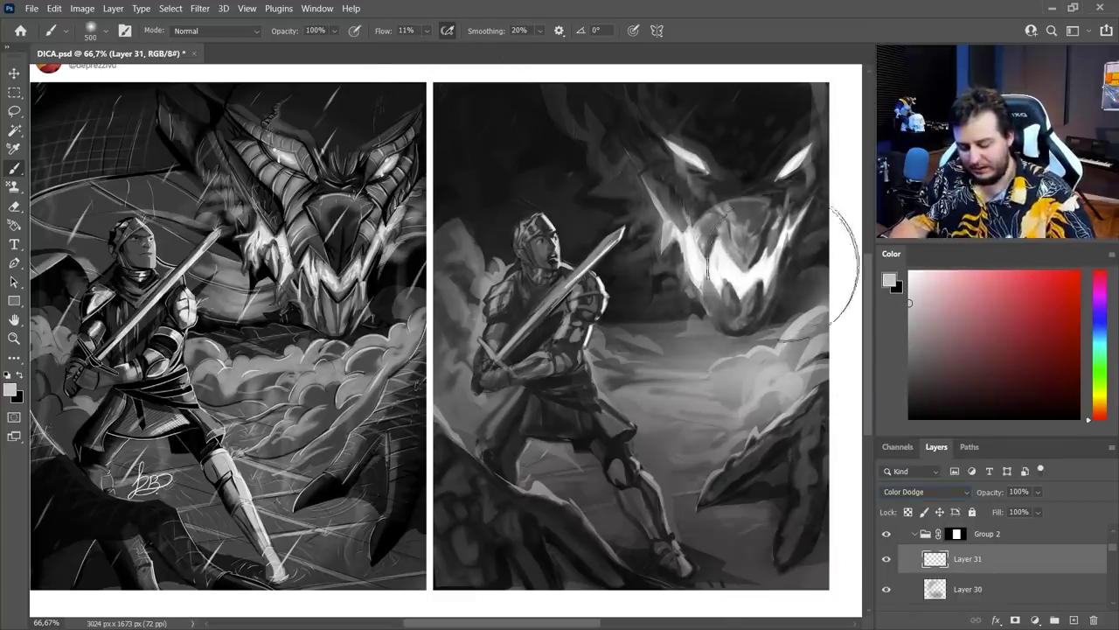
right_click(725, 274)
click(813, 34)
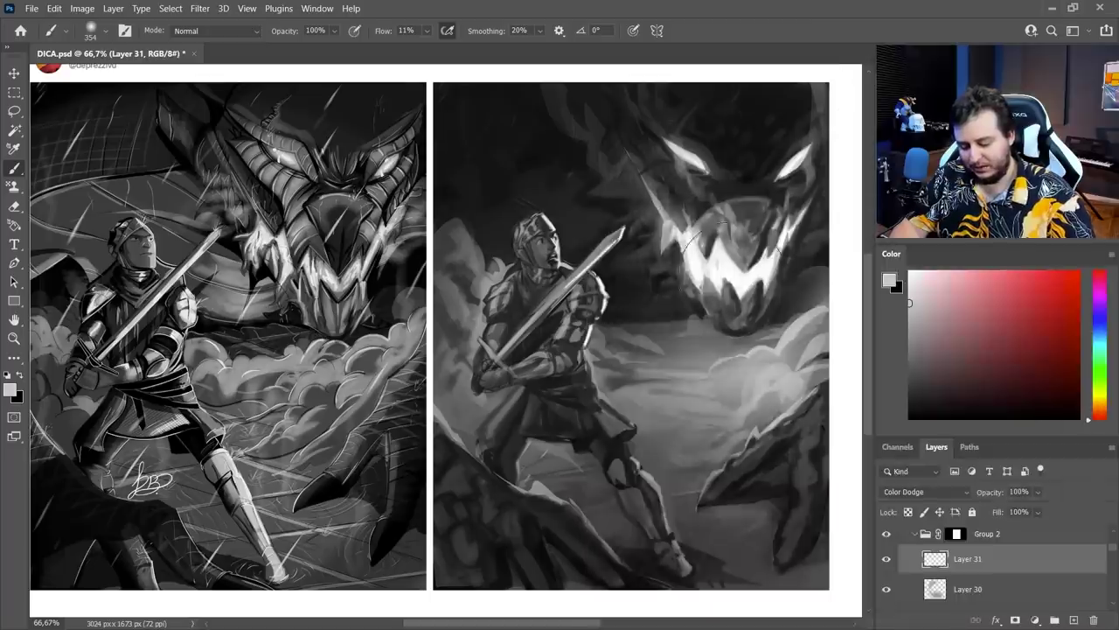
mouse_move(712, 264)
mouse_down()
mouse_move(737, 258)
mouse_move(742, 273)
mouse_up()
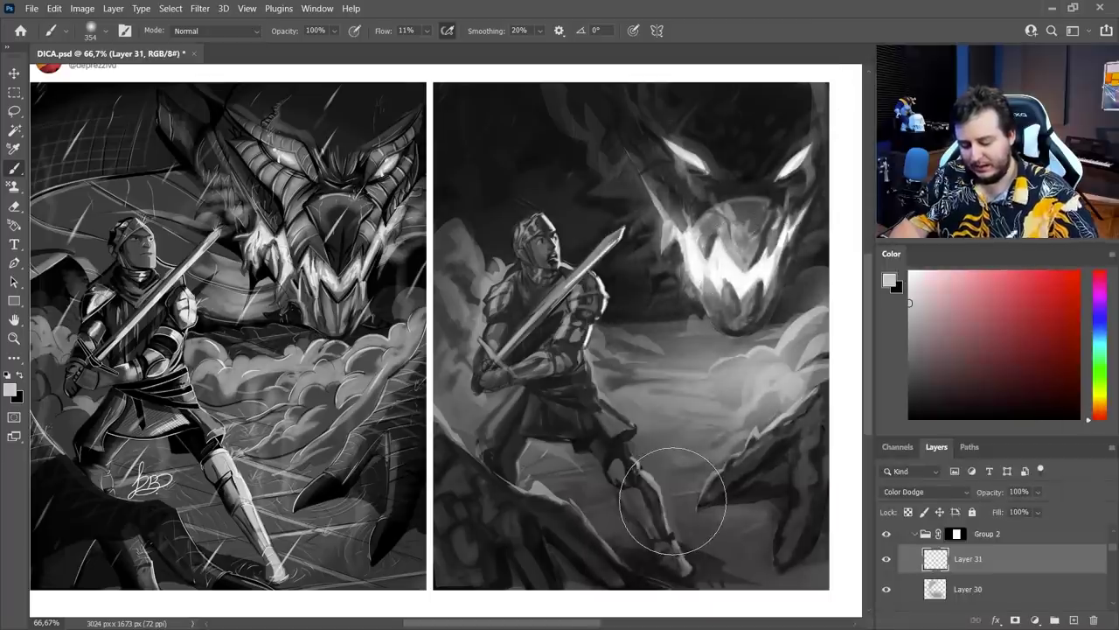
Brush a glow over the dragon's eyes at 158 px, and enlarge the brush to 401 px for the mouth area.
right_click(674, 162)
click(759, 24)
drag(678, 173, 801, 161)
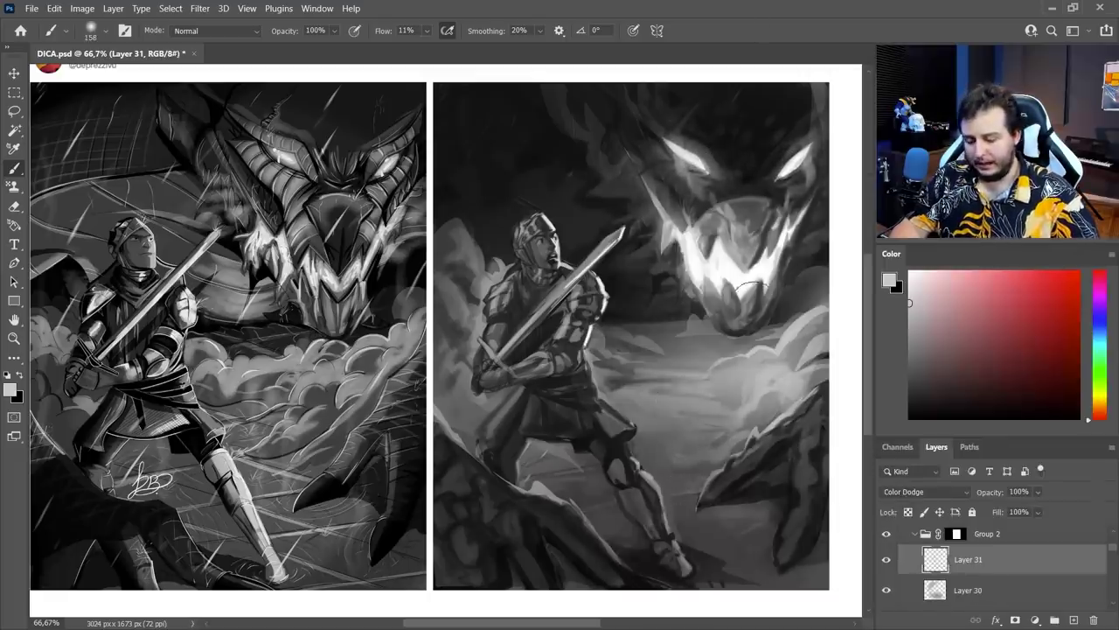
right_click(745, 267)
drag(721, 234, 737, 235)
click(752, 26)
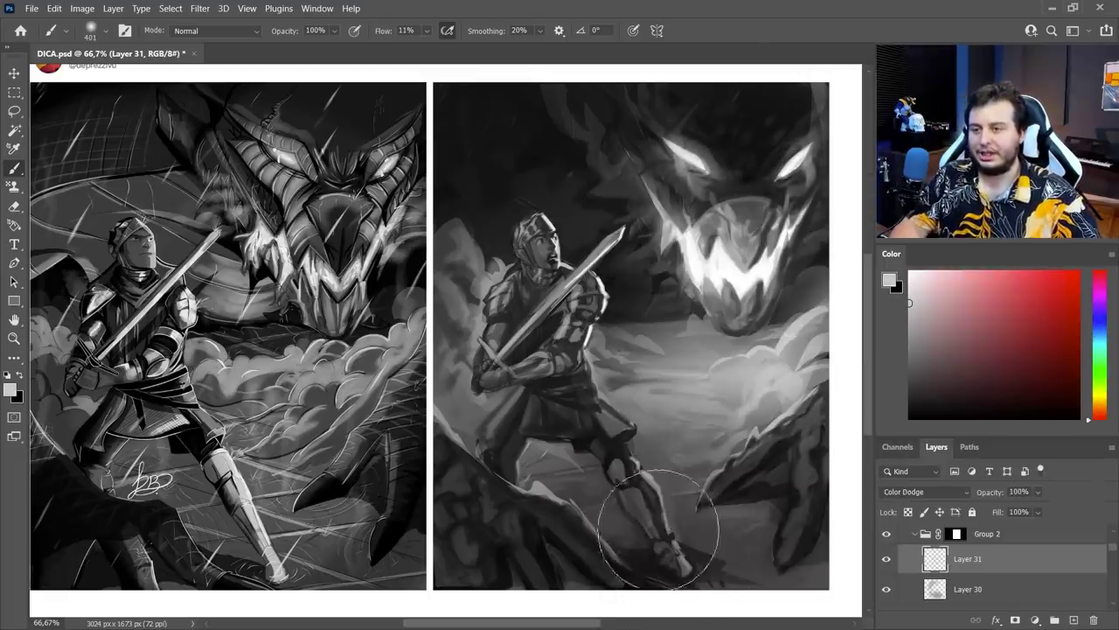
Lasso the knight's lit face, sword, arm and leg edge, brush a light grey glow inside on the Color Dodge layer, and deselect.
key(l)
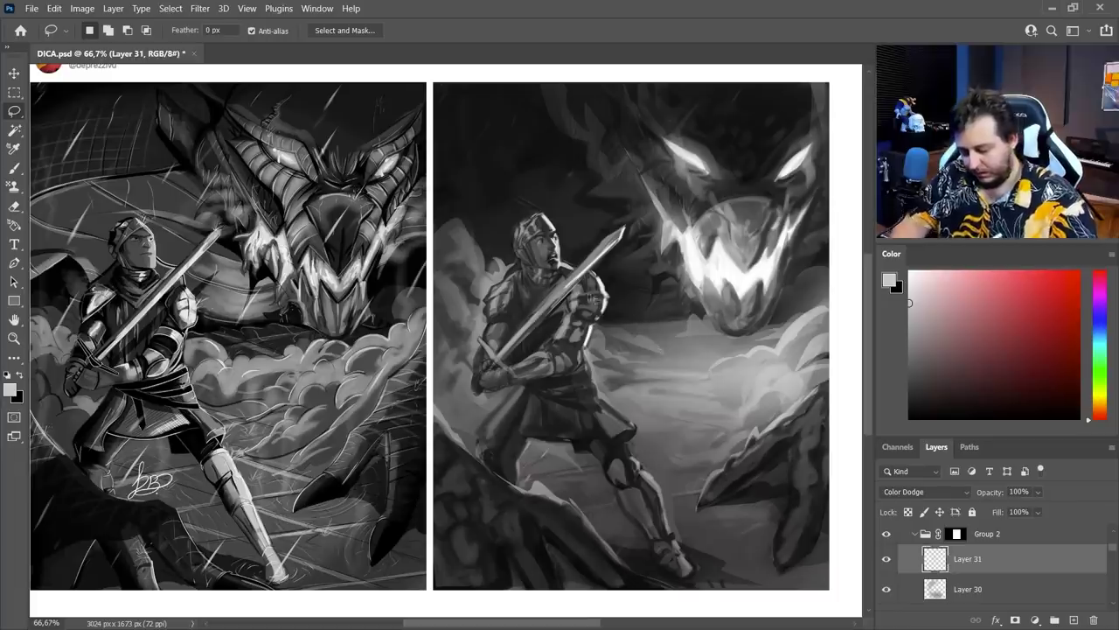
mouse_move(579, 285)
mouse_down()
mouse_move(562, 353)
mouse_move(584, 414)
mouse_move(632, 427)
mouse_move(638, 481)
mouse_up()
drag(672, 540, 663, 495)
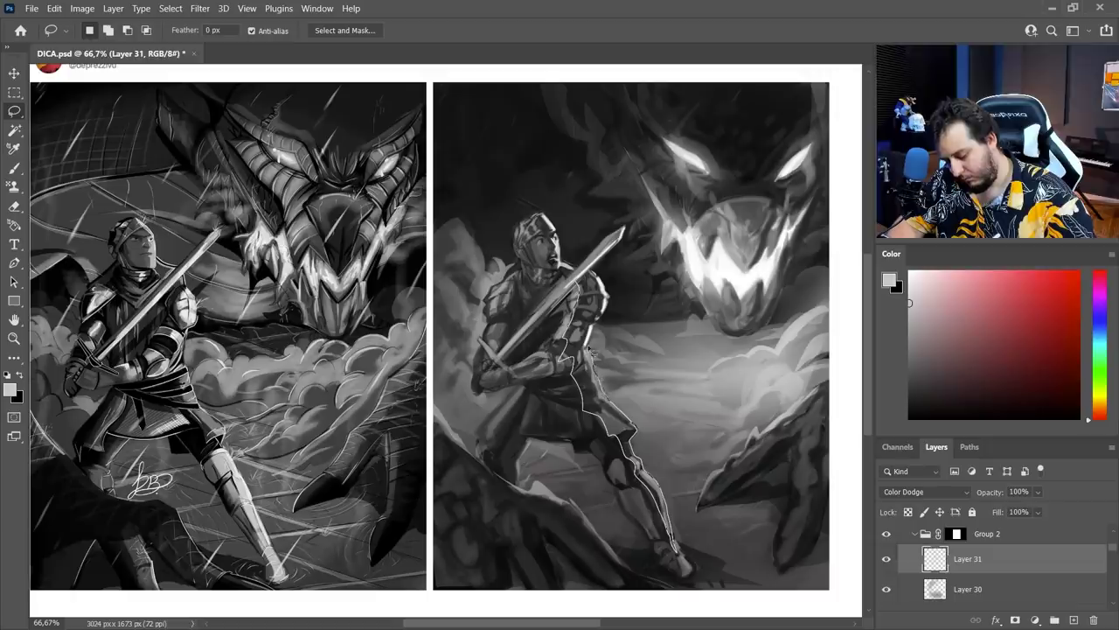
mouse_move(610, 330)
mouse_down()
mouse_move(601, 267)
mouse_move(581, 278)
mouse_move(616, 236)
mouse_move(563, 286)
mouse_move(495, 385)
mouse_move(588, 288)
mouse_up()
key(shift)
key(b)
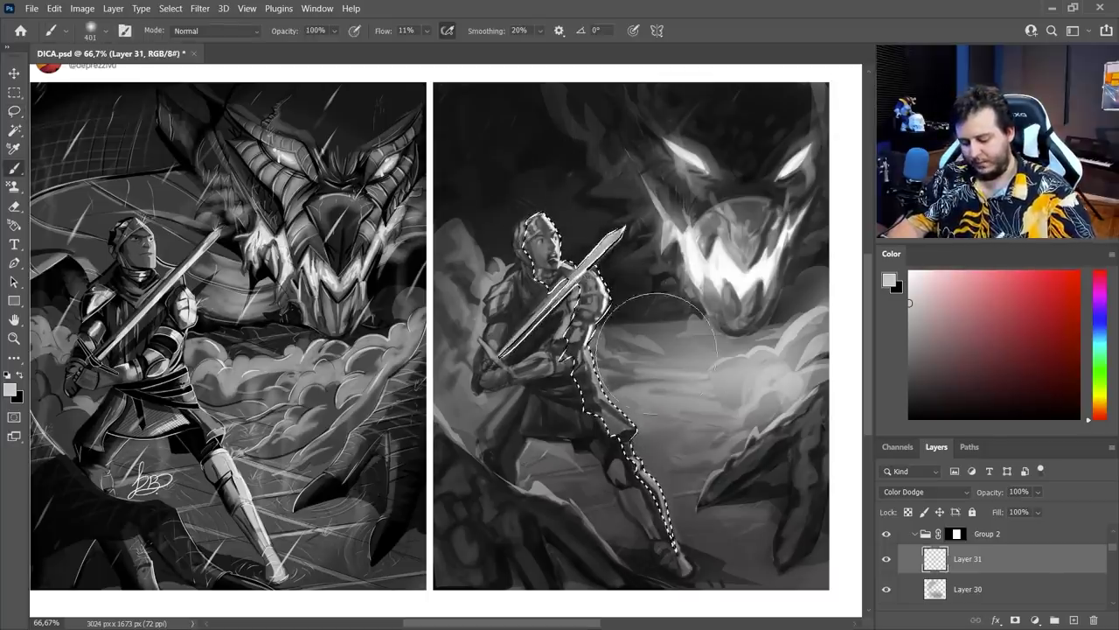
mouse_move(665, 317)
mouse_down()
mouse_move(719, 455)
mouse_move(595, 145)
mouse_move(691, 384)
mouse_up()
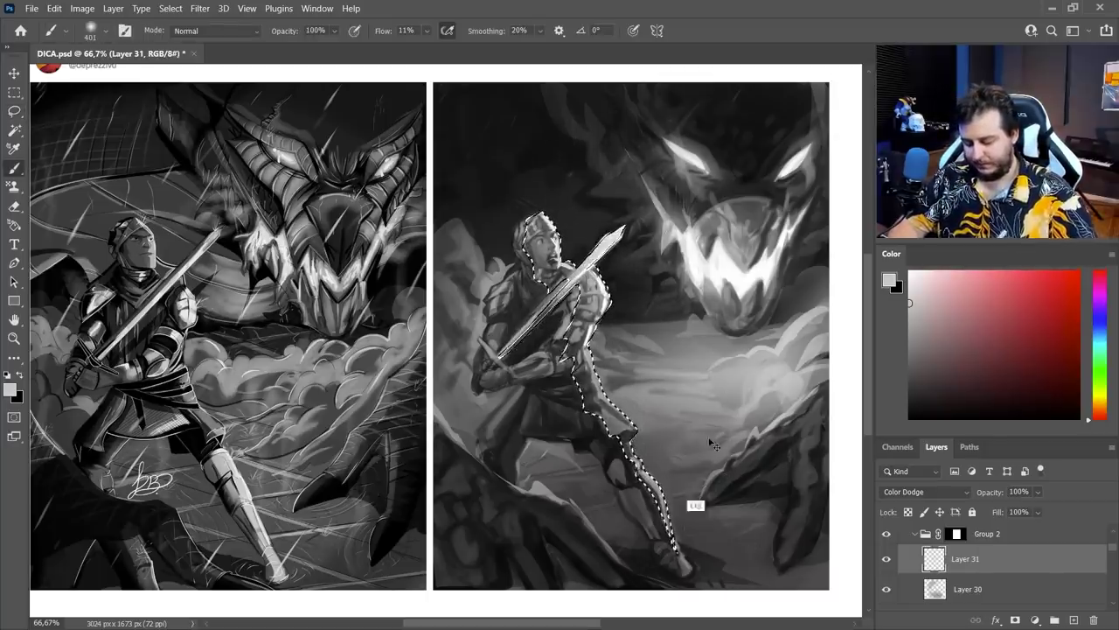
key(ctrl+d)
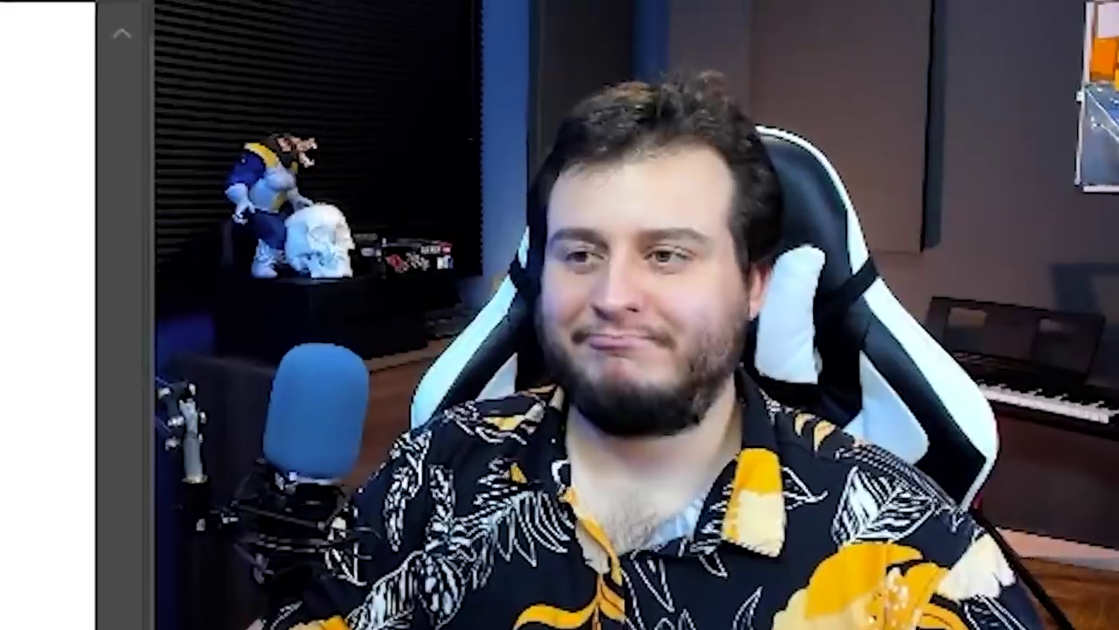
Erase part of the glow on the knight's helmet and face with the eraser at 31 px.
key(e)
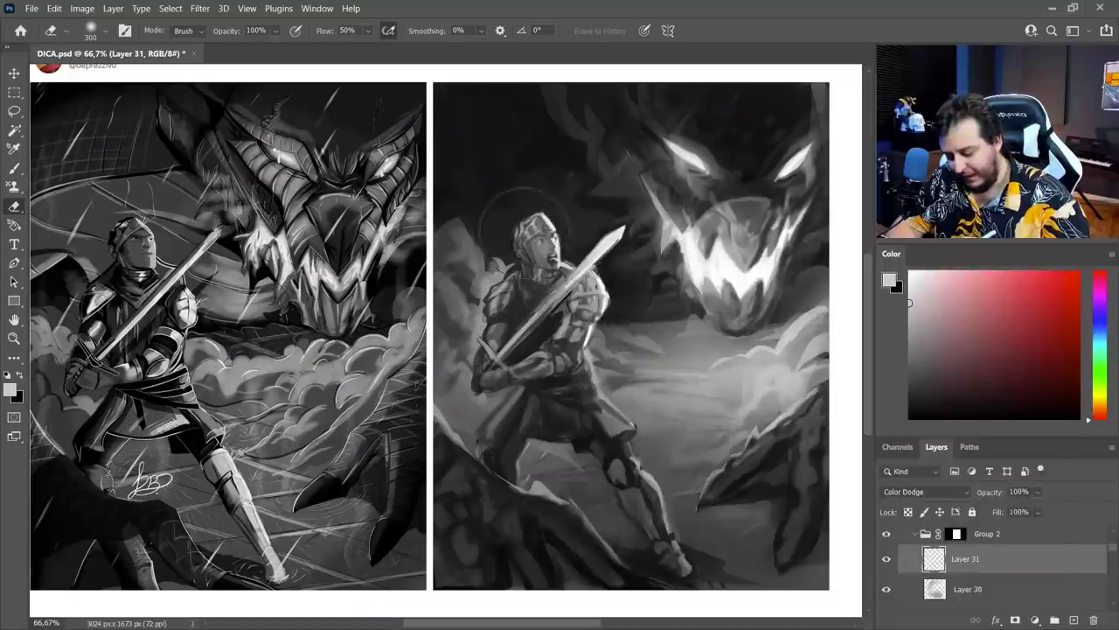
right_click(525, 233)
click(615, 233)
click(616, 138)
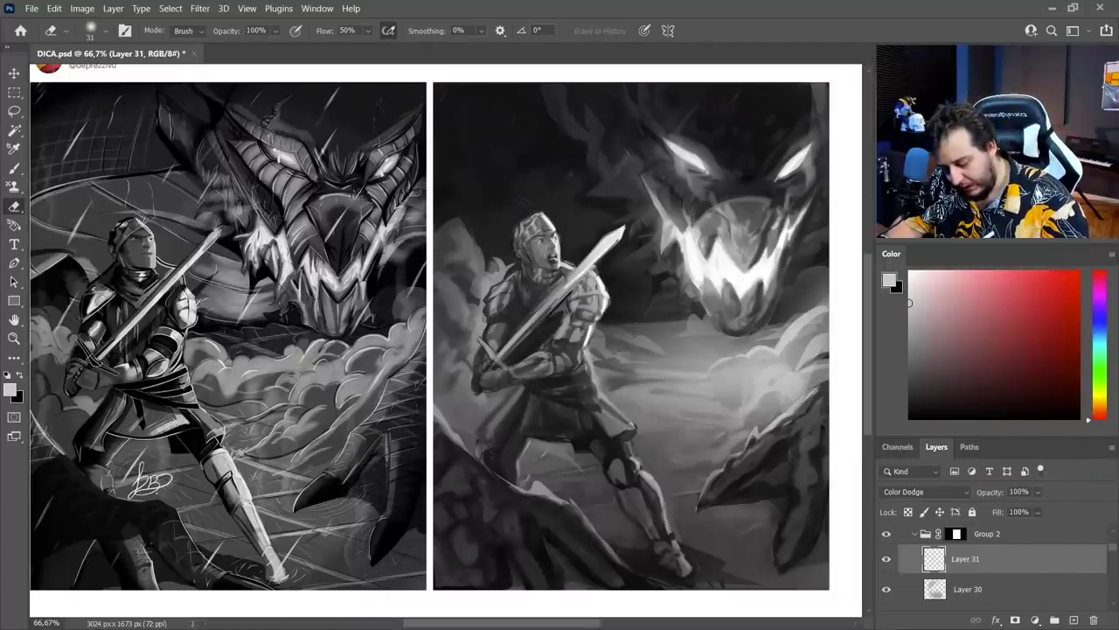
mouse_move(542, 233)
mouse_down()
mouse_move(554, 269)
mouse_move(534, 223)
mouse_up()
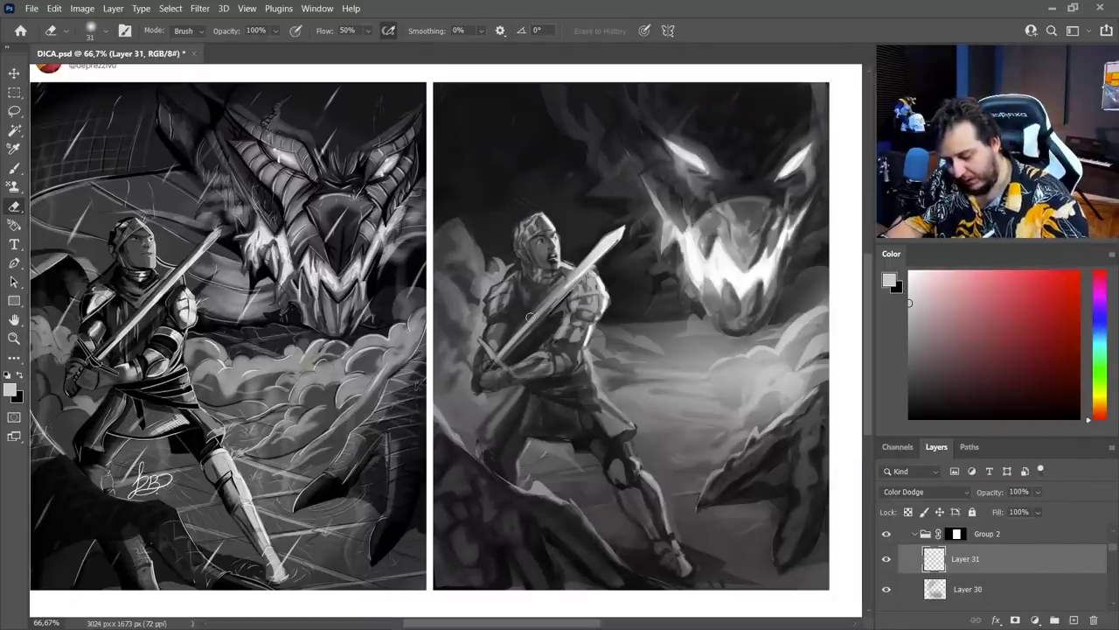
Refine the glow along the knight's sword, arm and leg with the eraser at 12 px.
key(bracketleft)
key(bracketleft)
key(bracketleft)
key(bracketleft)
key(bracketleft)
key(bracketleft)
key(bracketleft)
key(bracketleft)
key(bracketleft)
key(bracketleft)
key(bracketleft)
key(bracketleft)
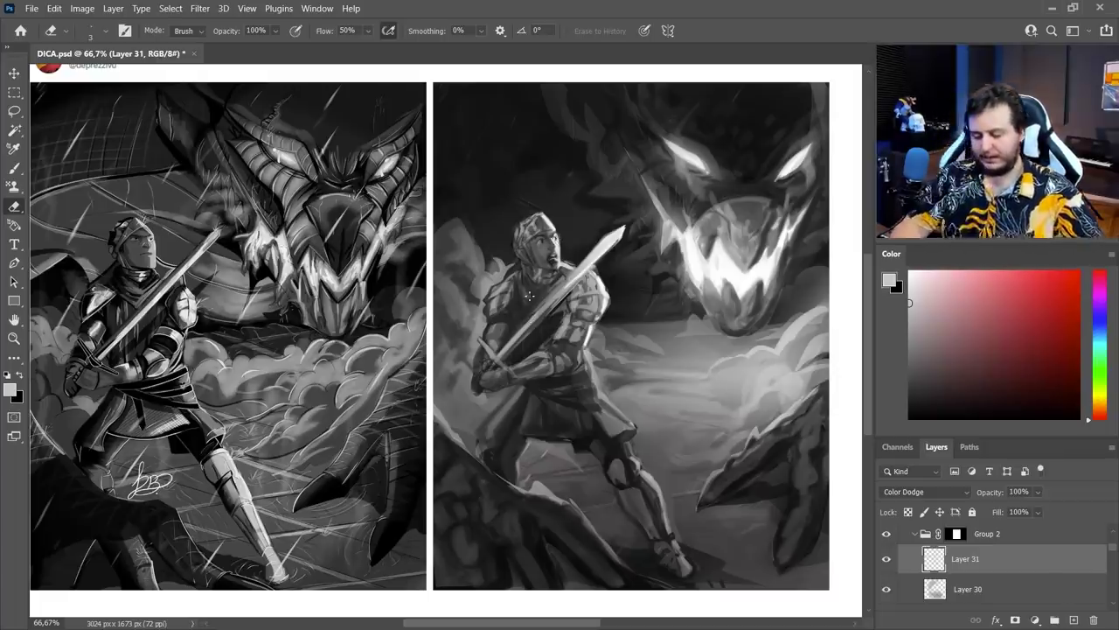
key(bracketright)
key(bracketright)
key(bracketright)
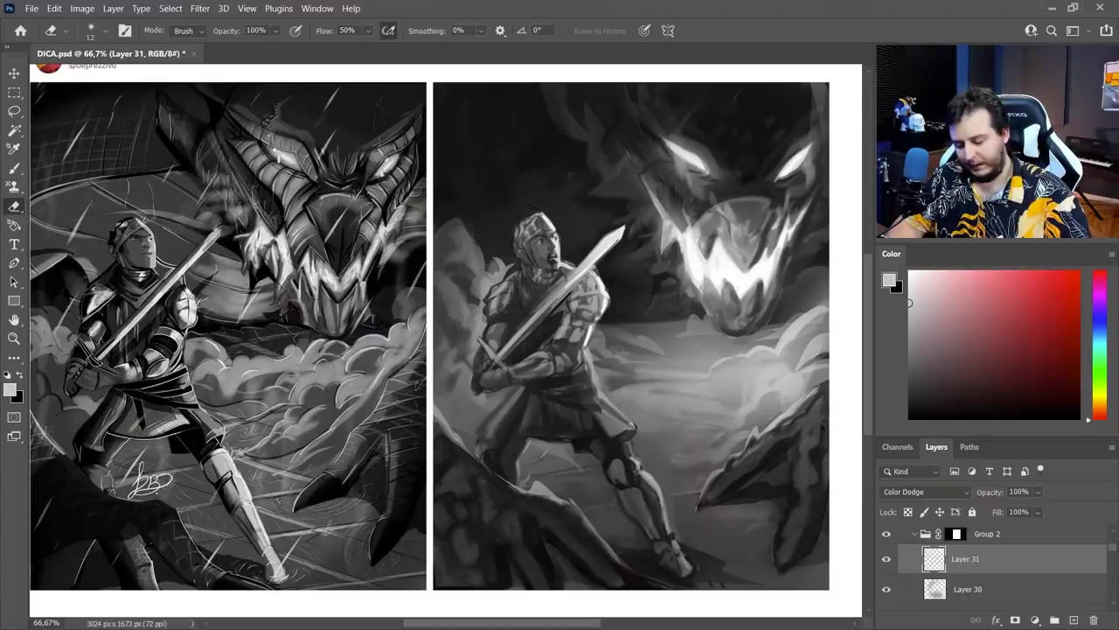
mouse_move(617, 235)
mouse_down()
mouse_move(575, 273)
mouse_move(612, 240)
mouse_up()
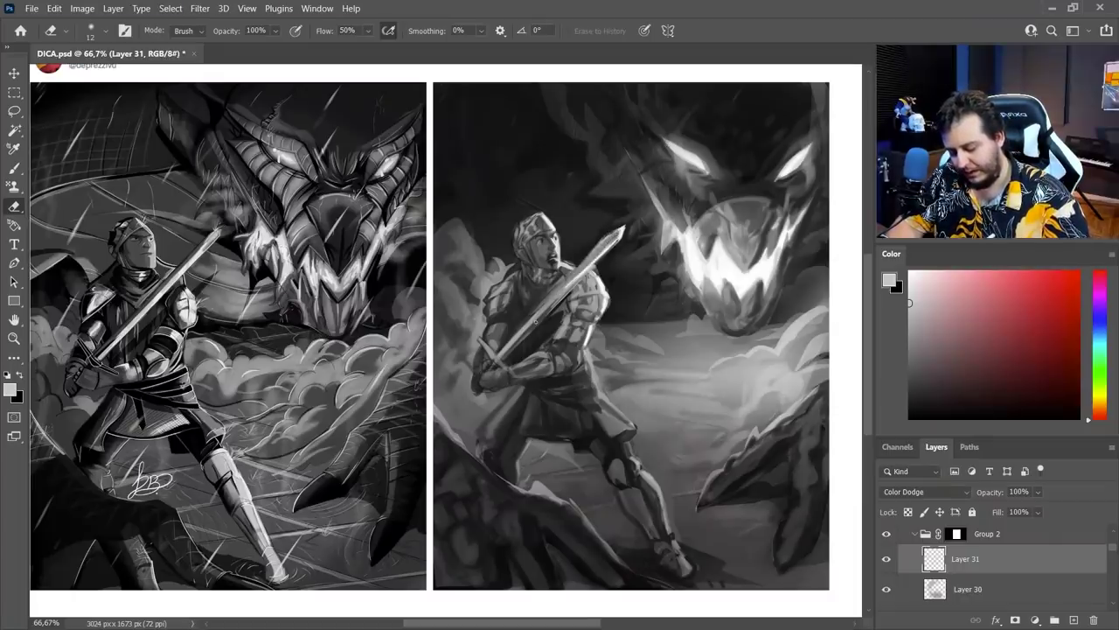
drag(591, 280, 591, 381)
drag(640, 470, 669, 547)
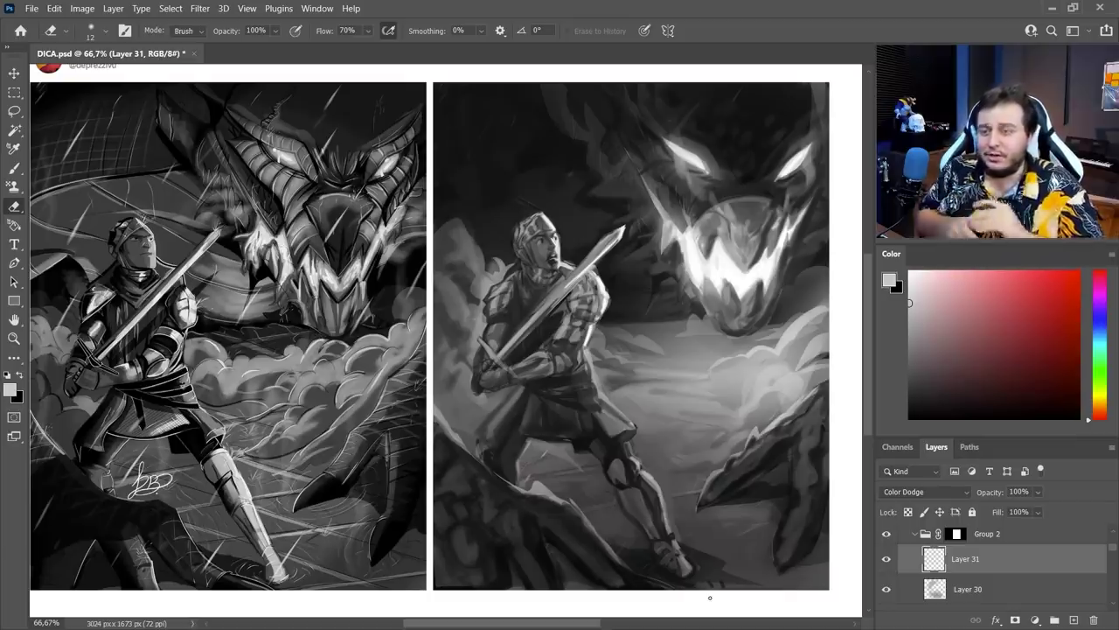
Add a new layer above the Color Dodge layer and set up the Quadrado v2 brush at 12 px with 65% flow.
click(1074, 619)
key(b)
right_click(750, 350)
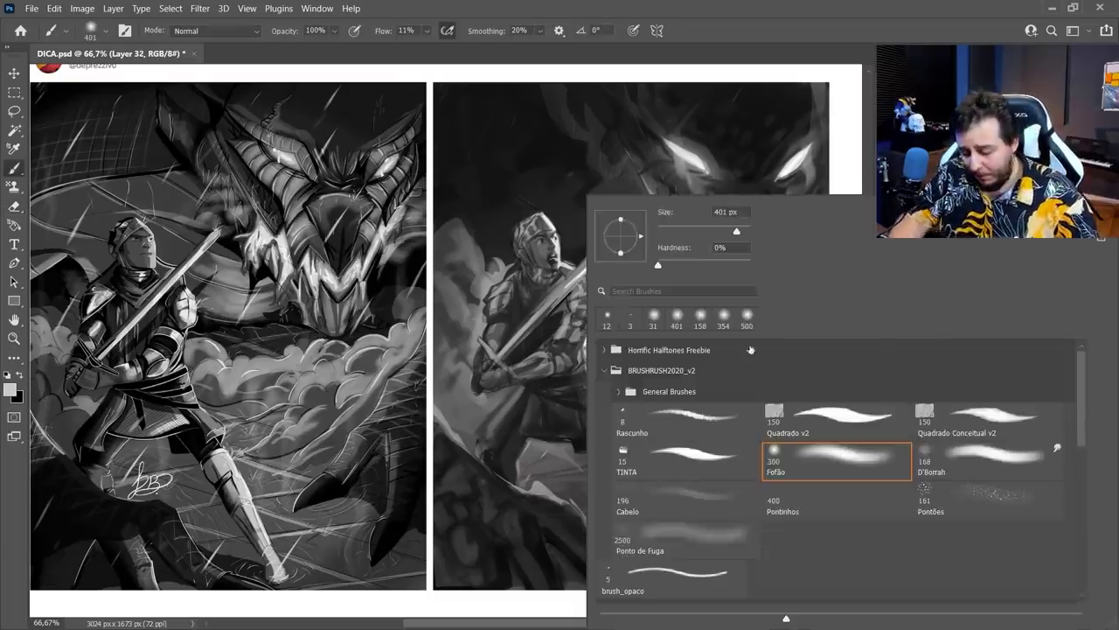
click(776, 434)
click(662, 230)
drag(427, 30, 469, 49)
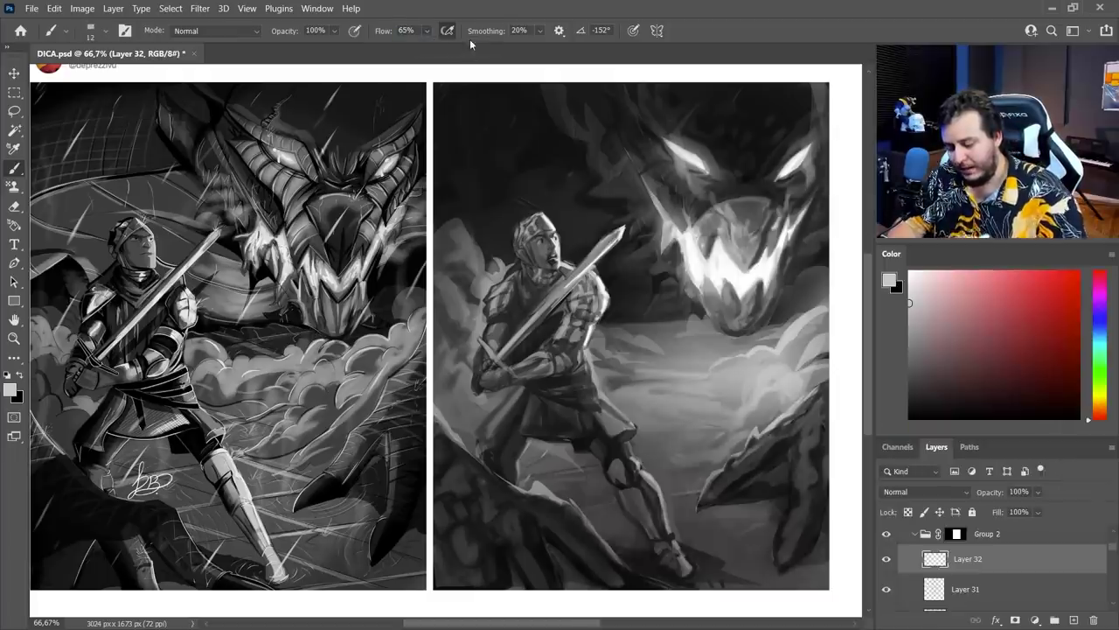
Sample white from the dragon's glowing teeth and dot small sparks around its head with the brush at 7 px.
alt+click(720, 267)
right_click(708, 229)
click(661, 231)
click(752, 24)
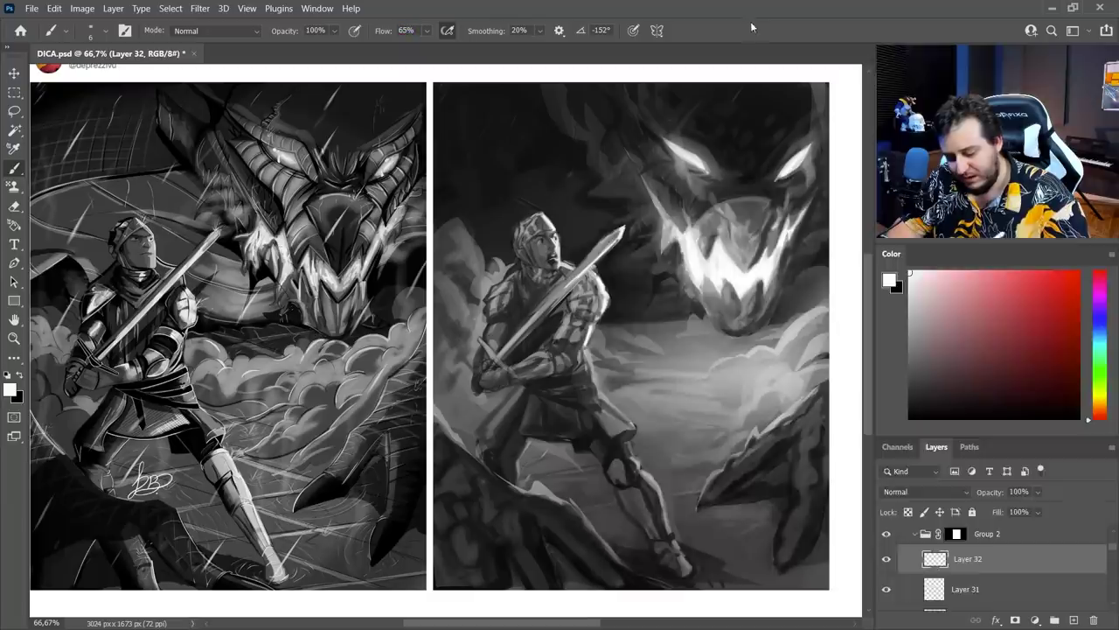
right_click(721, 222)
drag(661, 218, 657, 218)
click(746, 33)
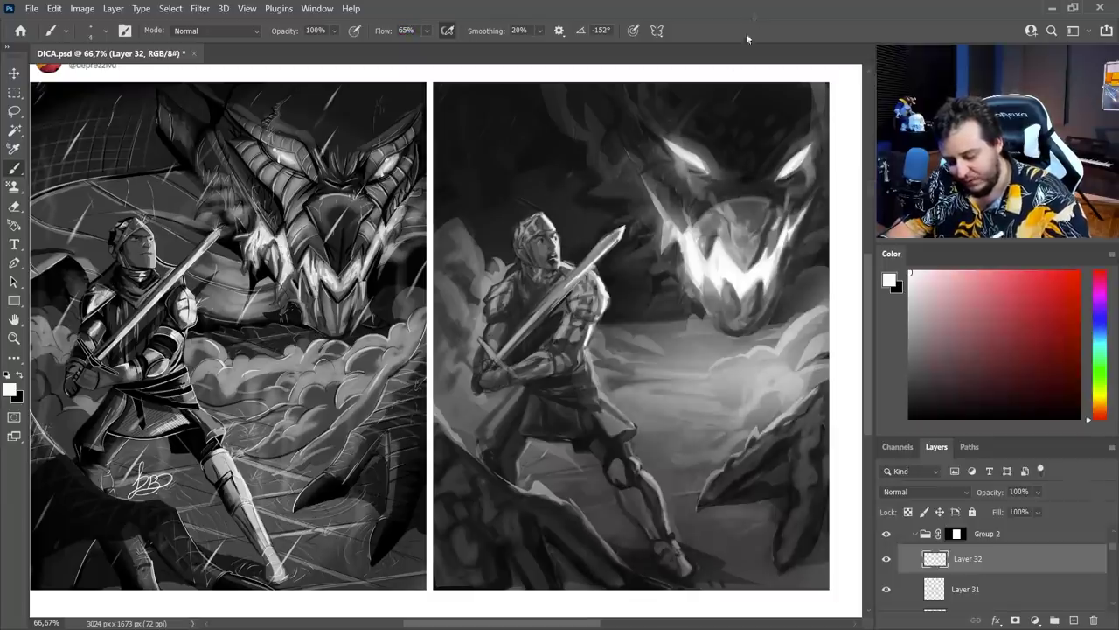
right_click(719, 198)
key(Return)
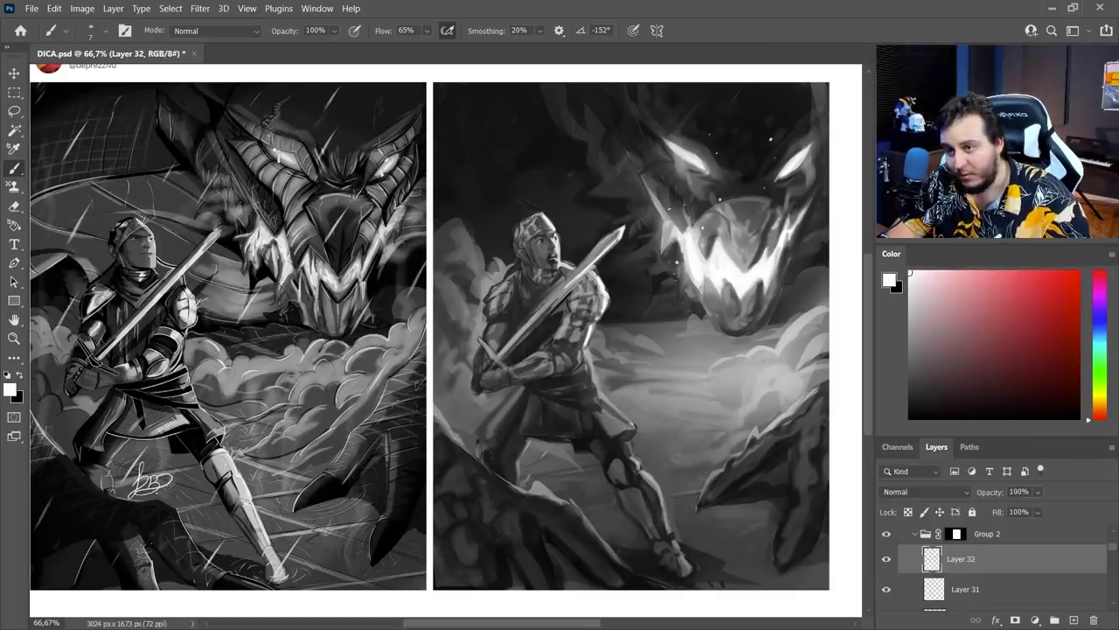
click(785, 301)
click(803, 264)
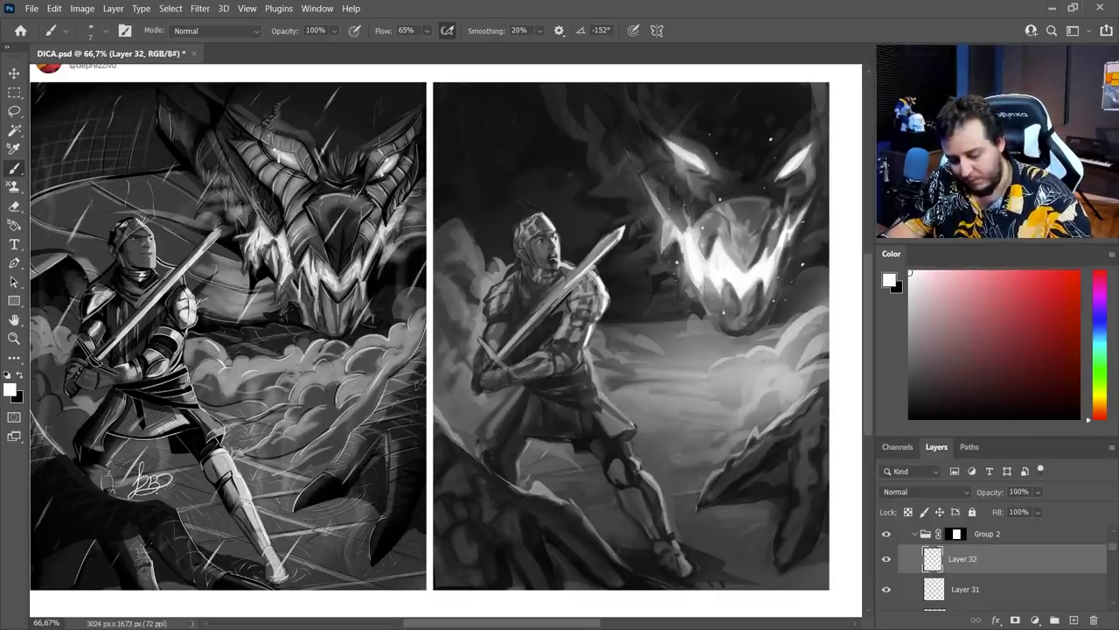
Soften the sparks around the dragon's head with a Motion Blur and save the document.
click(188, 8)
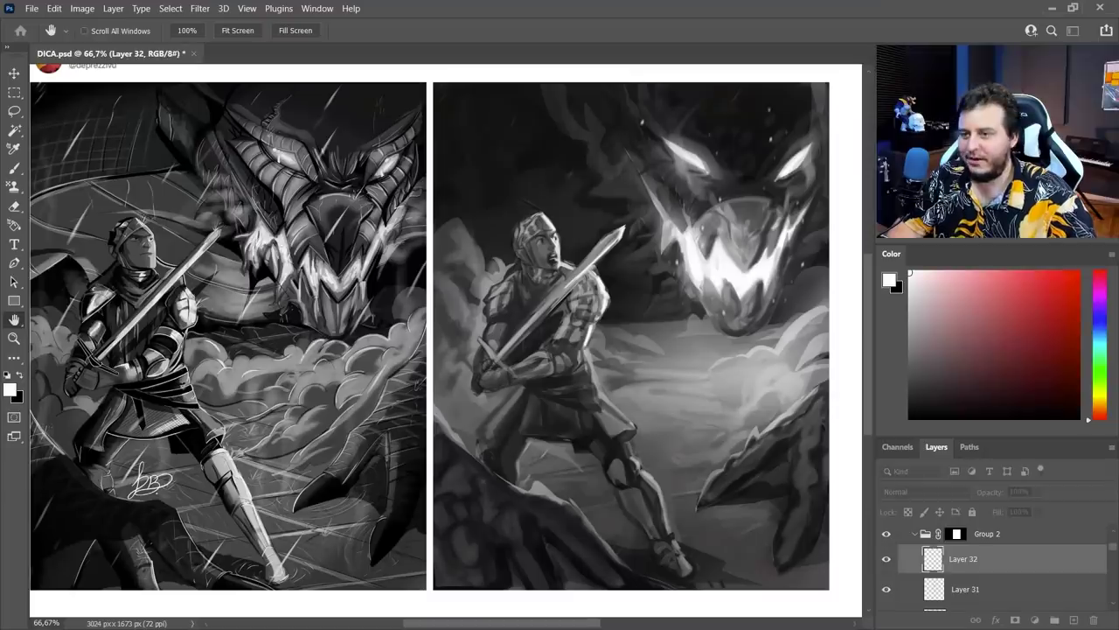
key(b)
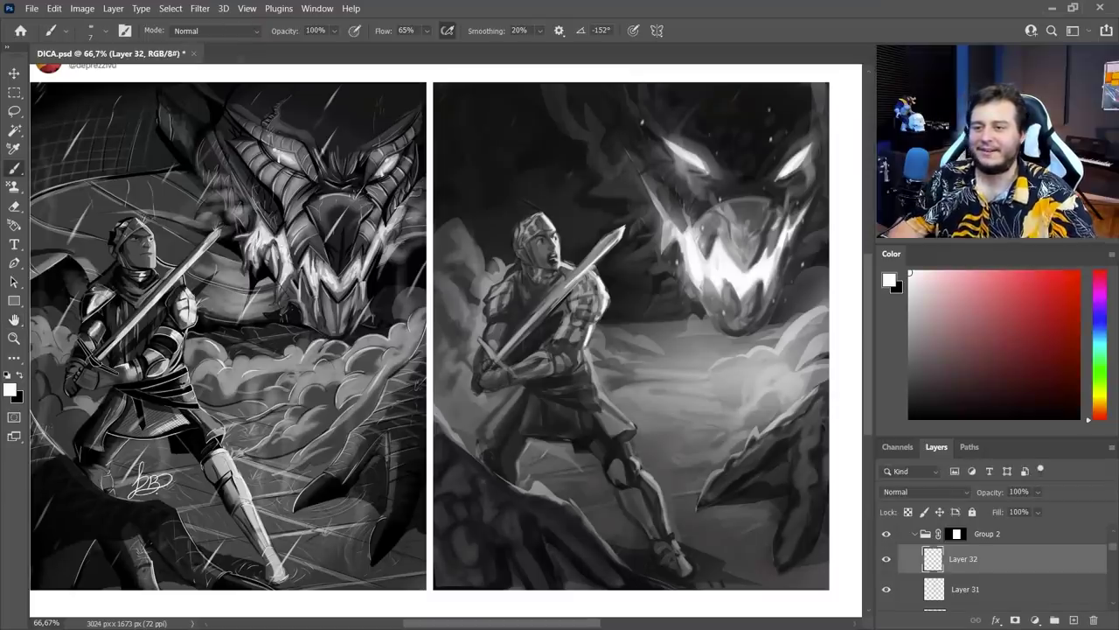
key(ctrl+s)
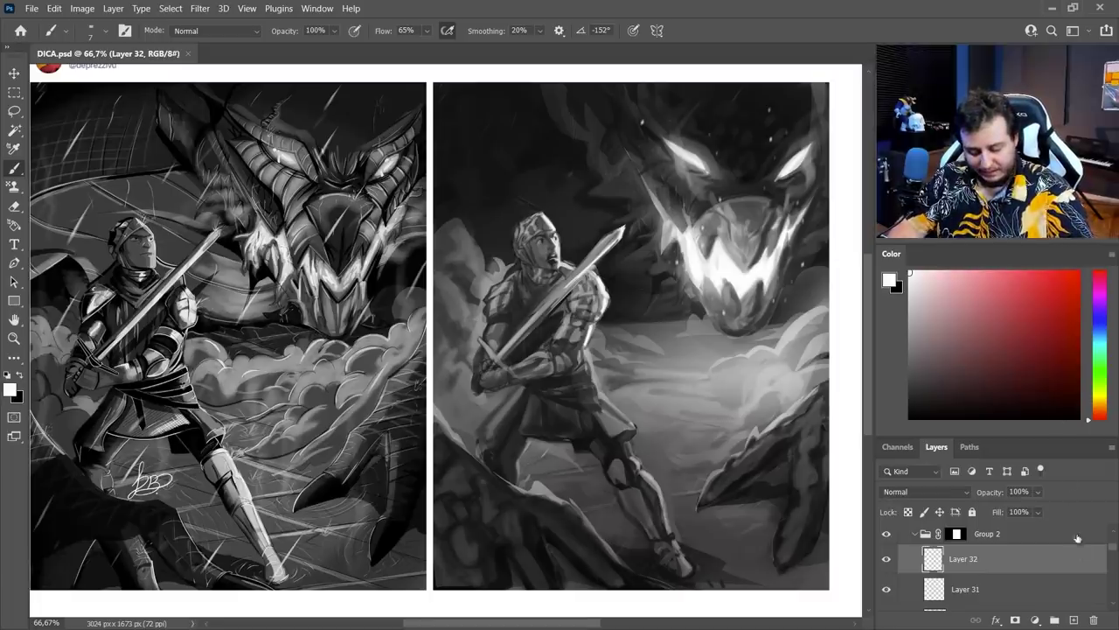
Add a new layer above the sparks and choose the Pontões brush at 161 px.
click(1075, 620)
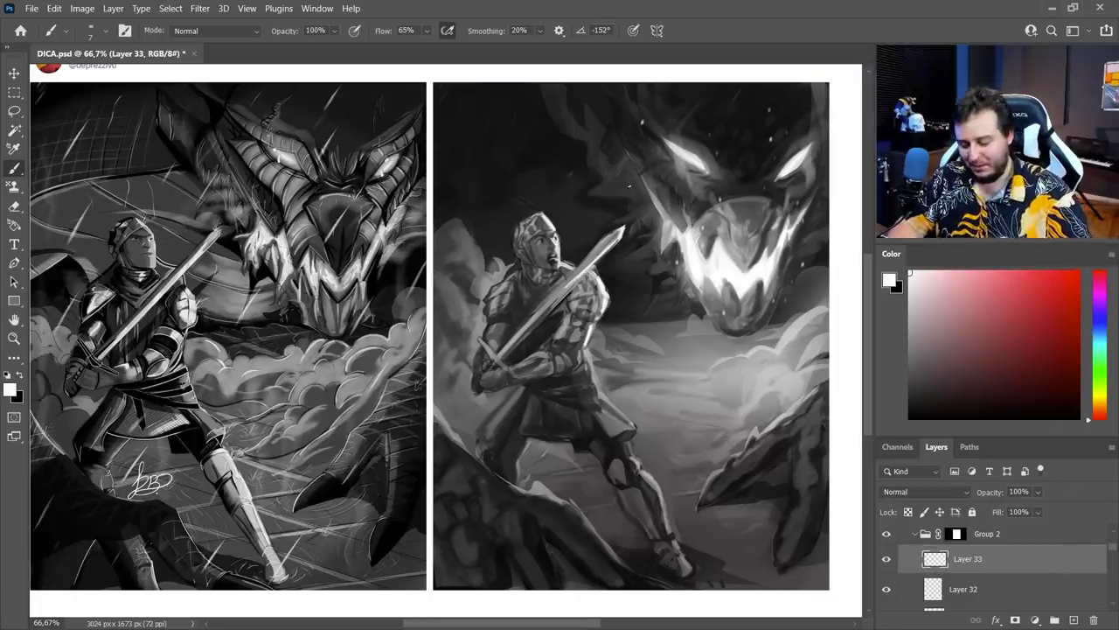
right_click(583, 163)
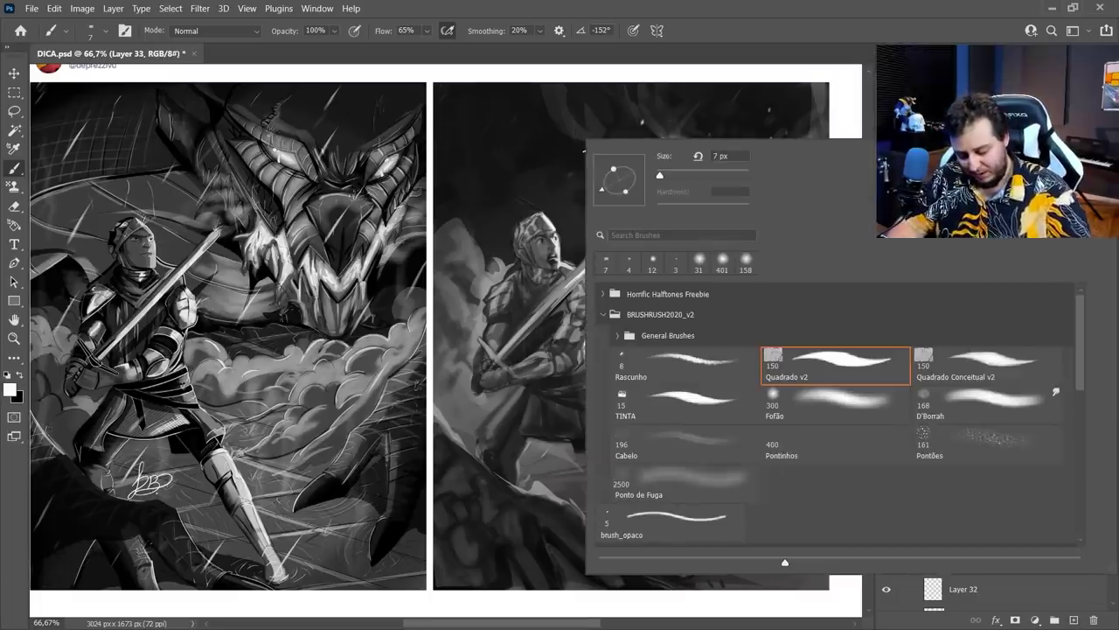
click(935, 446)
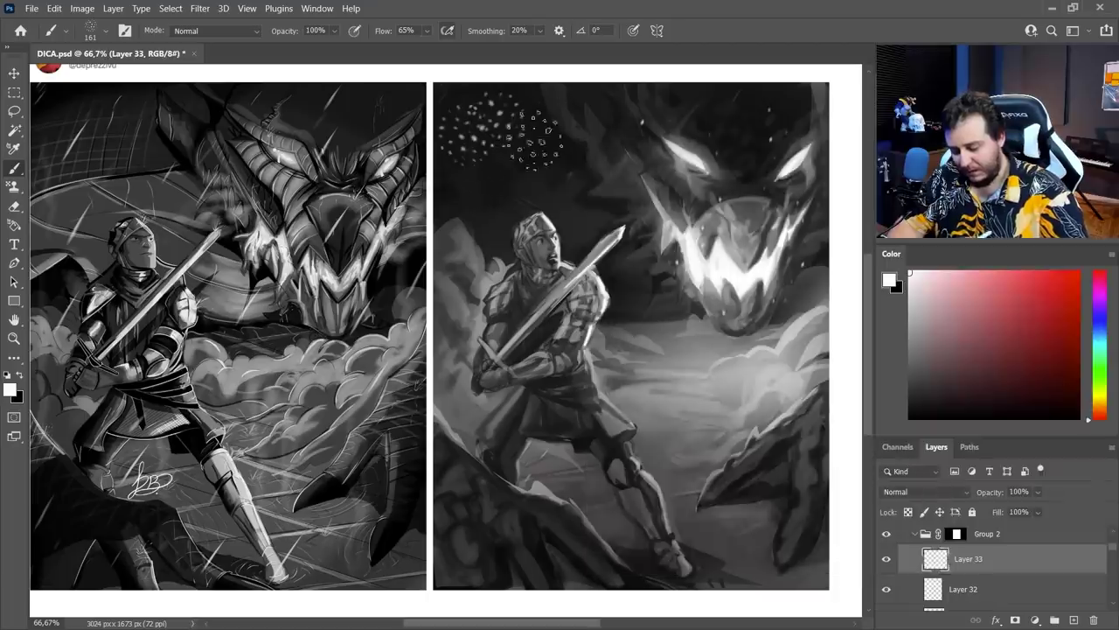
key(Return)
right_click(597, 236)
Scatter white particles across the whole reworked illustration, from the sky over the dragon down to the ground and claws.
click(487, 116)
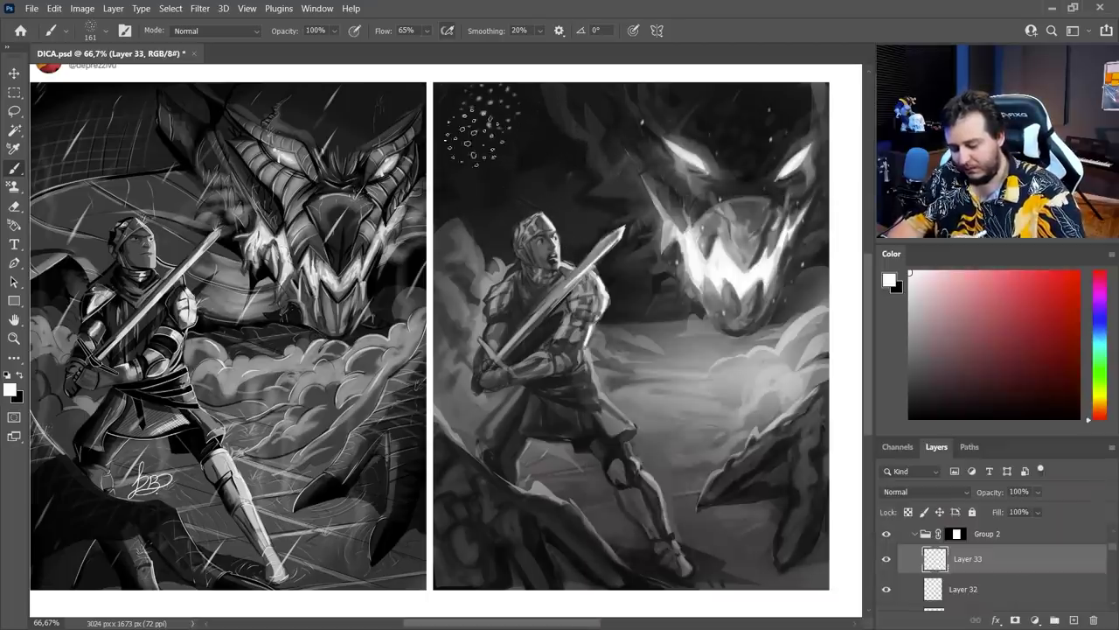
click(534, 186)
click(467, 174)
mouse_move(603, 110)
mouse_down()
mouse_move(590, 149)
mouse_move(572, 162)
mouse_move(612, 241)
mouse_move(652, 188)
mouse_move(585, 223)
mouse_move(481, 232)
mouse_move(450, 372)
mouse_move(502, 420)
mouse_up()
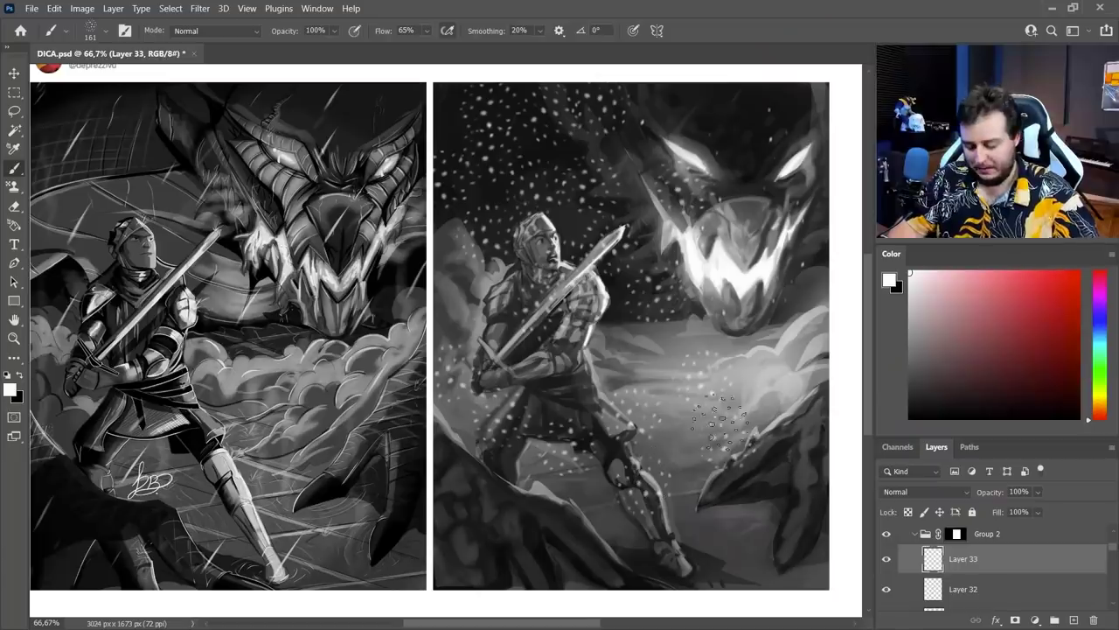
drag(721, 422, 623, 345)
mouse_move(677, 135)
mouse_down()
mouse_move(678, 104)
mouse_move(649, 188)
mouse_move(730, 123)
mouse_move(775, 166)
mouse_up()
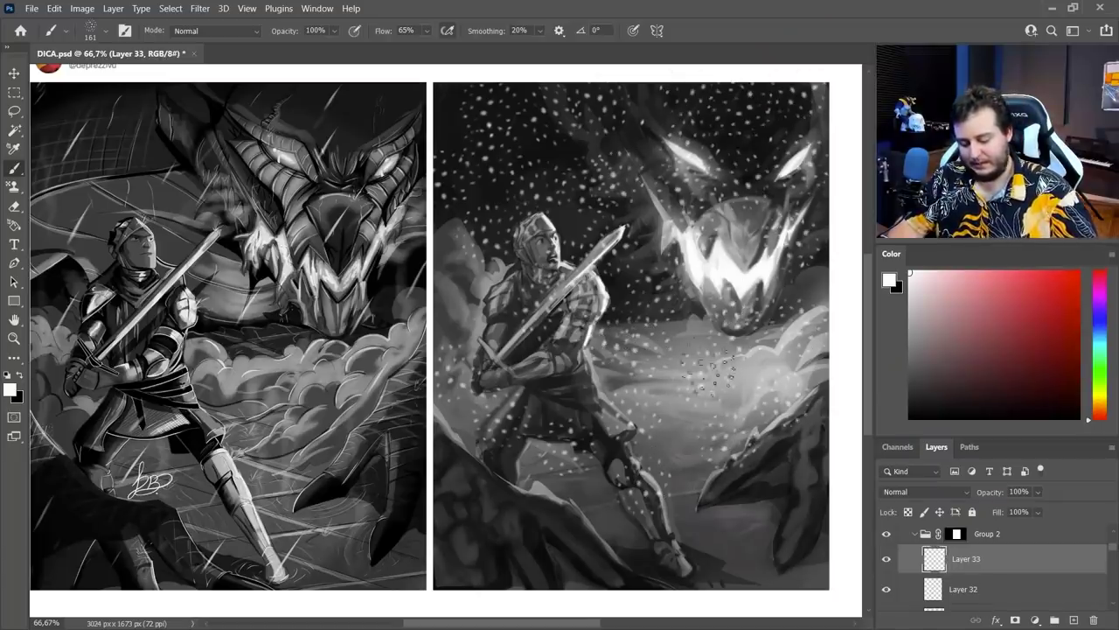
mouse_move(710, 375)
mouse_down()
mouse_move(660, 479)
mouse_move(791, 536)
mouse_move(586, 553)
mouse_move(533, 496)
mouse_move(798, 455)
mouse_up()
Erase the particles around the knight's head and shoulders with the eraser at 187 px.
key(e)
right_click(739, 351)
key(Escape)
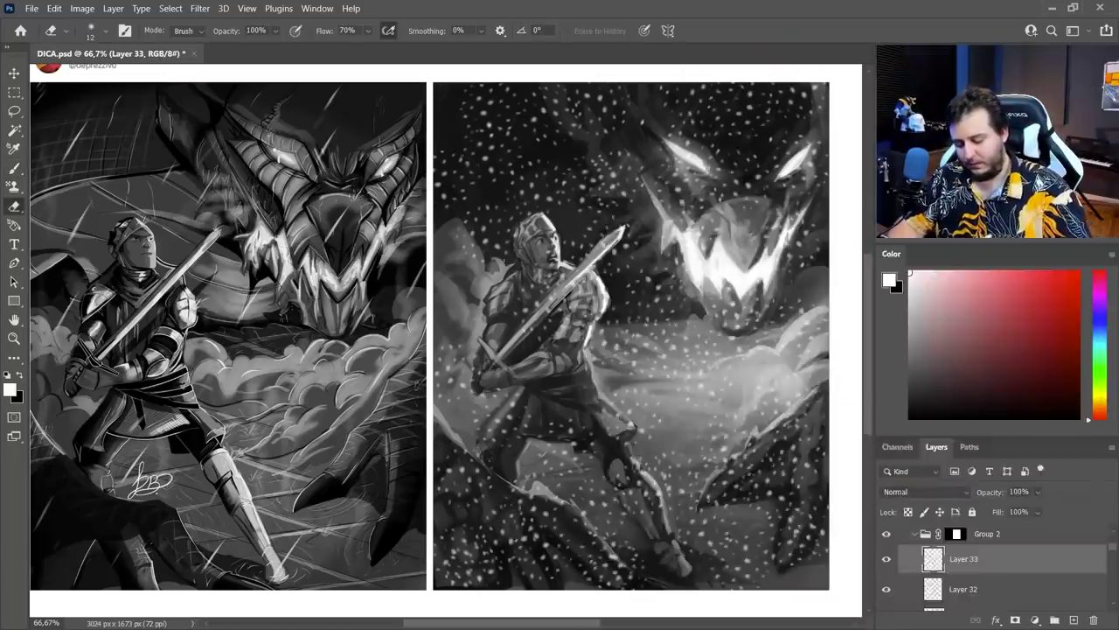
right_click(546, 262)
drag(621, 232, 684, 231)
drag(487, 280, 604, 212)
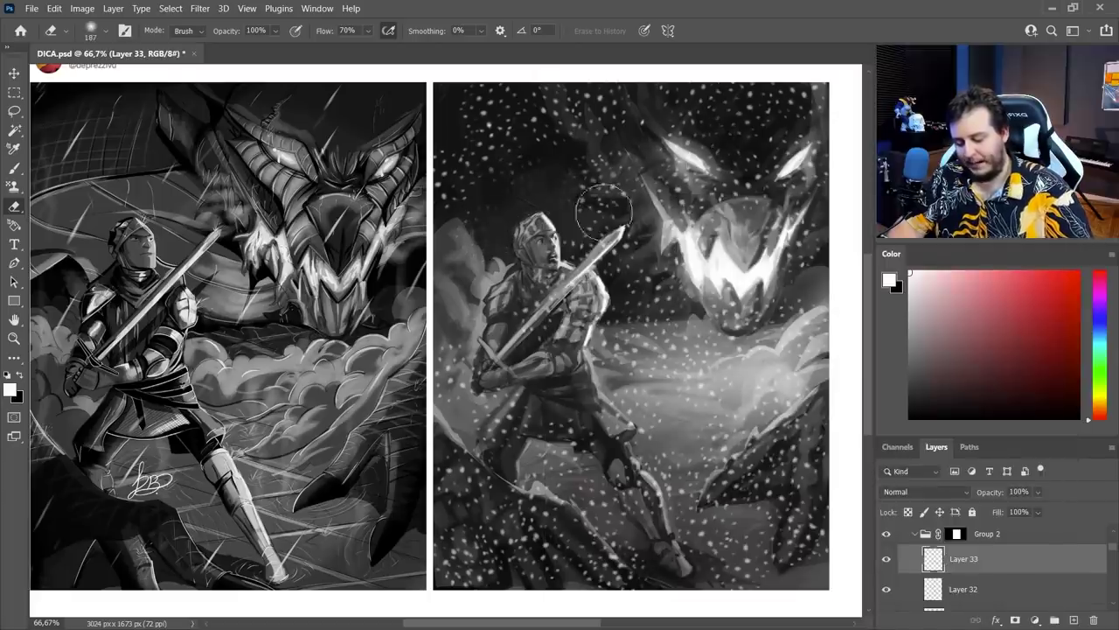
Turn the white particles into diagonal rain streaks with a Motion Blur, and add a new layer above them.
click(199, 11)
mouse_move(242, 191)
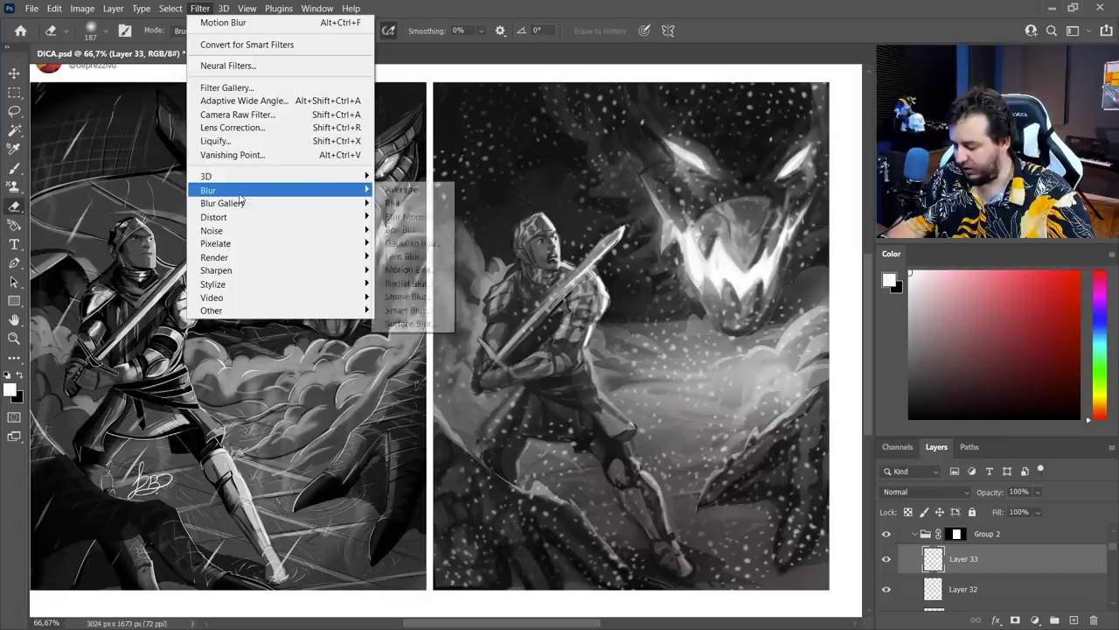
click(409, 244)
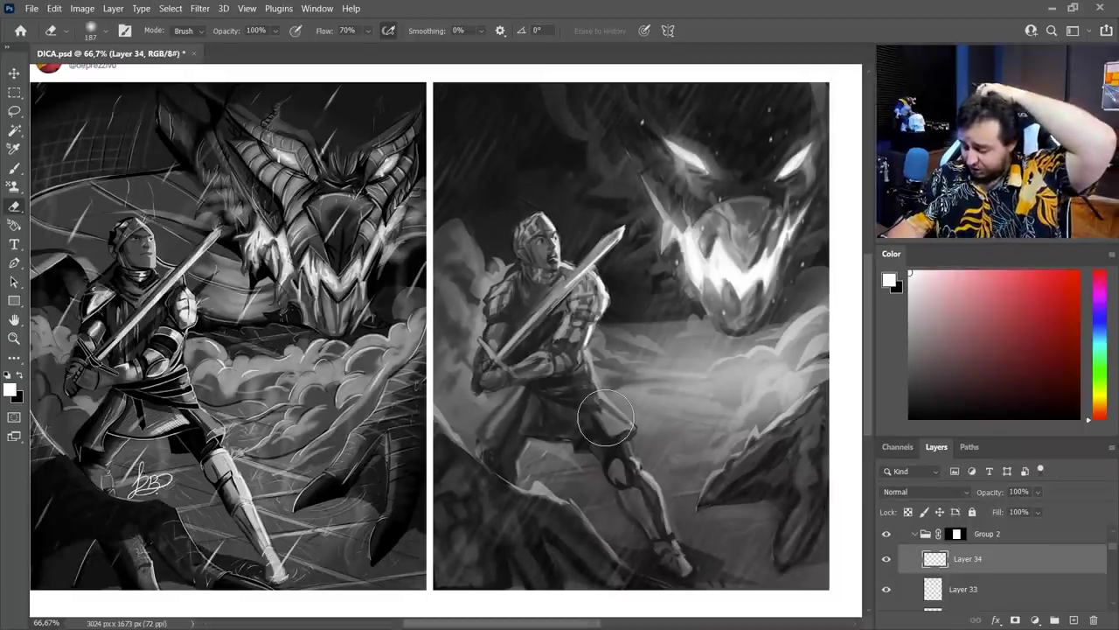
Select jagged puddle shapes across the ground between the knight and the dragon, leaving the dragon's claws out of the selection.
key(l)
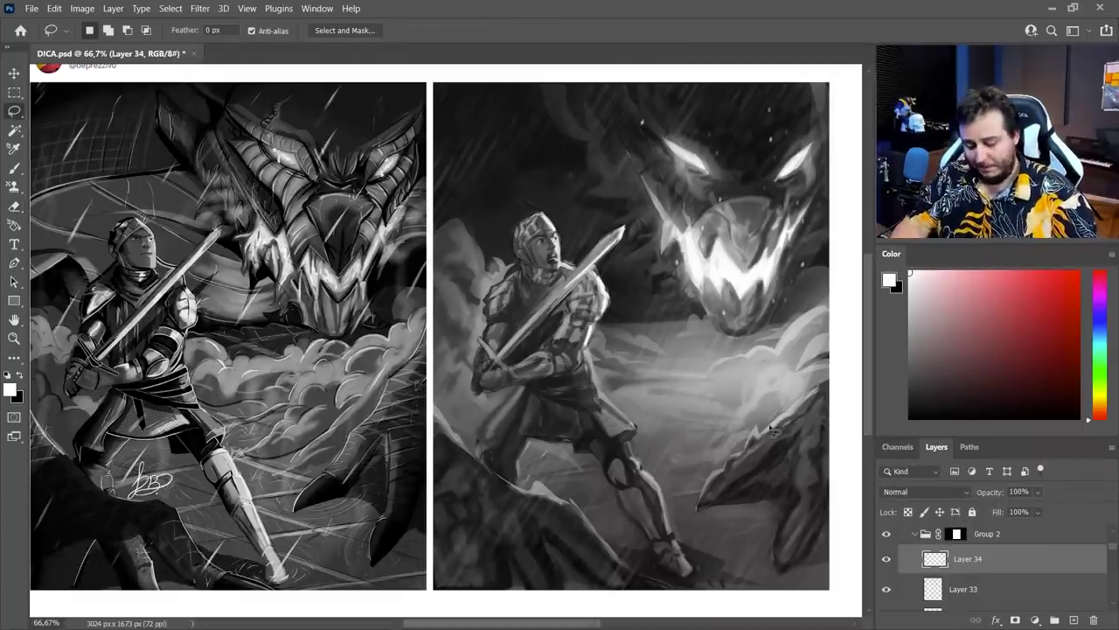
mouse_move(719, 432)
mouse_down()
mouse_move(647, 455)
mouse_move(657, 479)
mouse_move(564, 466)
mouse_move(524, 477)
mouse_move(558, 502)
mouse_move(680, 495)
mouse_move(715, 470)
mouse_move(726, 523)
mouse_move(579, 549)
mouse_move(691, 547)
mouse_move(732, 532)
mouse_move(715, 560)
mouse_move(805, 558)
mouse_move(796, 532)
mouse_move(757, 511)
mouse_move(736, 478)
mouse_move(780, 422)
mouse_up()
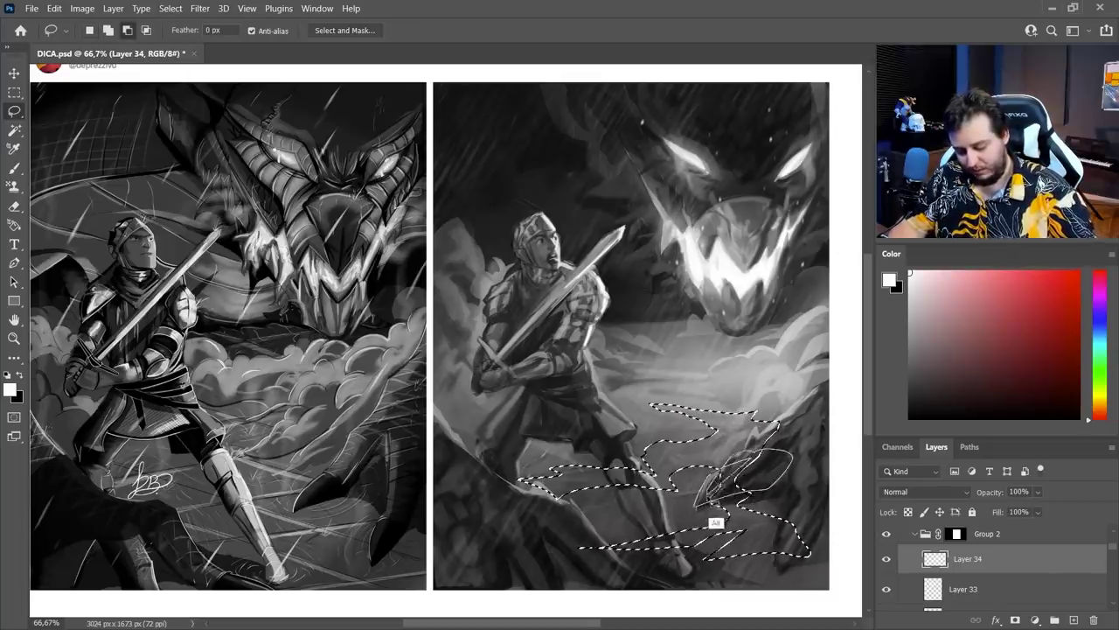
mouse_move(741, 472)
mouse_down()
mouse_move(747, 459)
mouse_move(749, 508)
mouse_move(754, 457)
mouse_up()
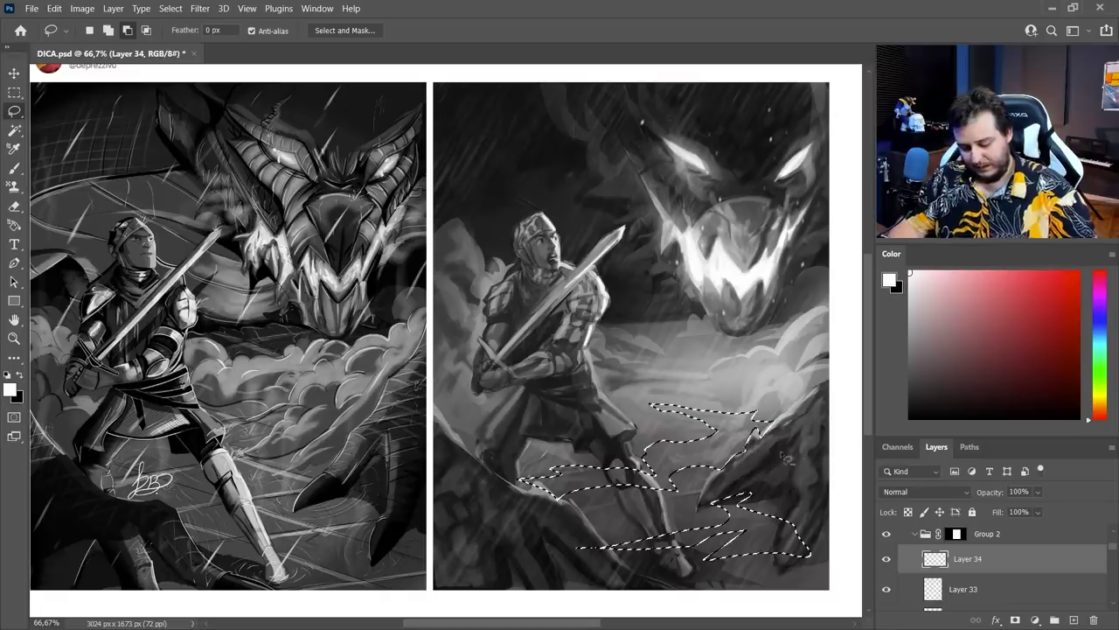
drag(773, 550, 845, 450)
mouse_move(787, 551)
mouse_down()
mouse_move(777, 573)
mouse_move(785, 569)
mouse_up()
Fill the puddle selection with near-black and choose a Quadrado brush at 158 px for painting inside it.
drag(910, 301, 909, 323)
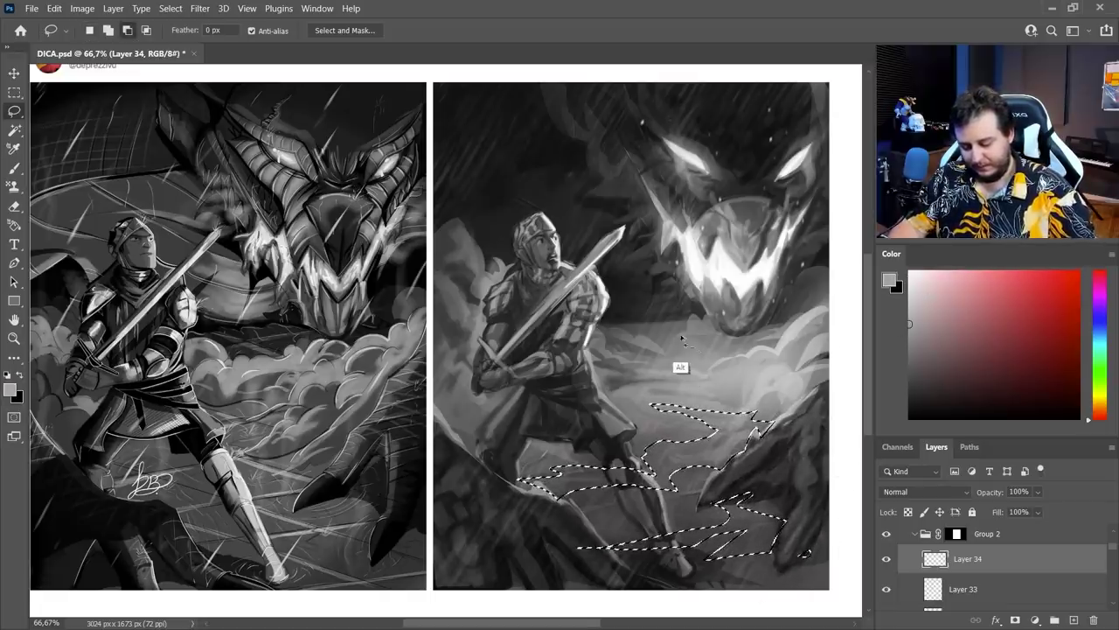
key(b)
right_click(730, 315)
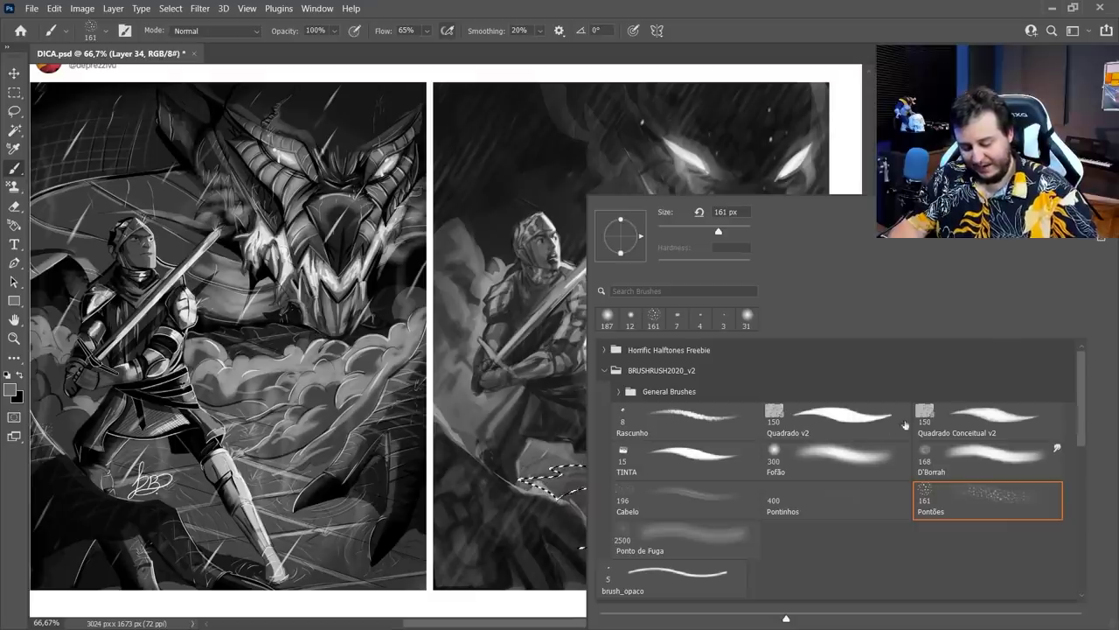
click(905, 425)
click(717, 231)
click(790, 35)
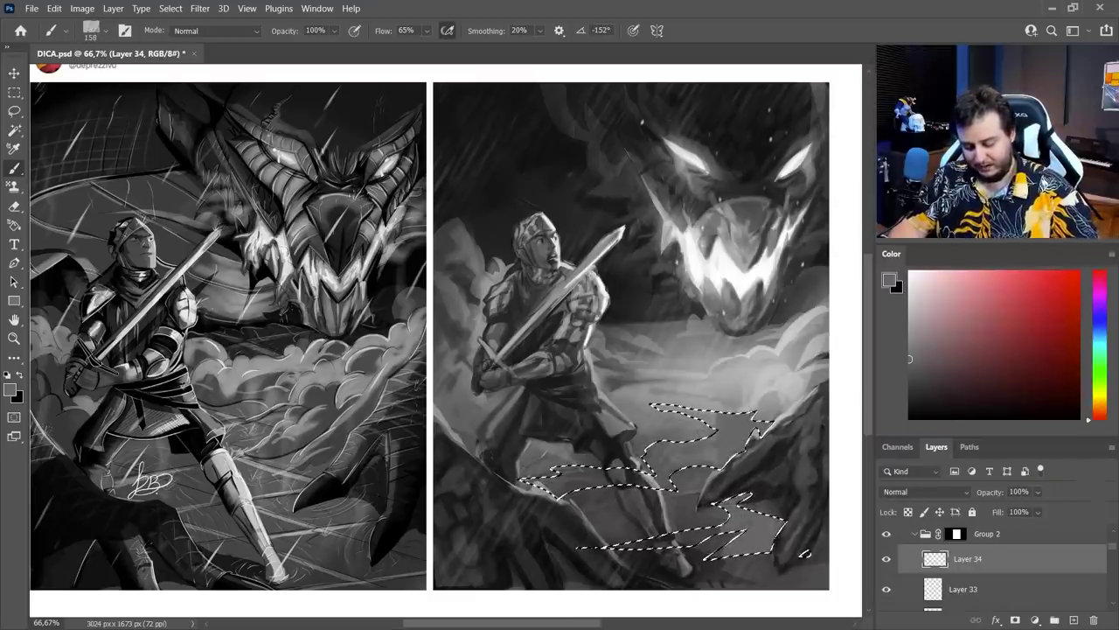
key(ctrl+BackSpace)
key(x)
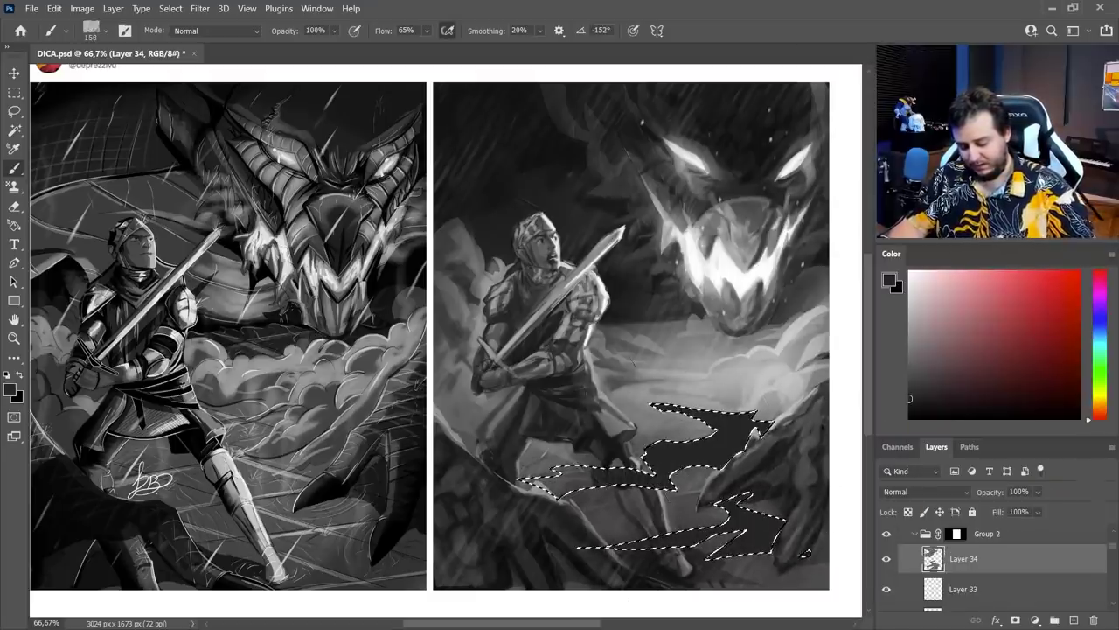
Paint a vertical white reflection of the dragon's fire inside the selected puddles, reducing the brush flow to 24% and to 4%.
click(427, 30)
drag(442, 49, 409, 44)
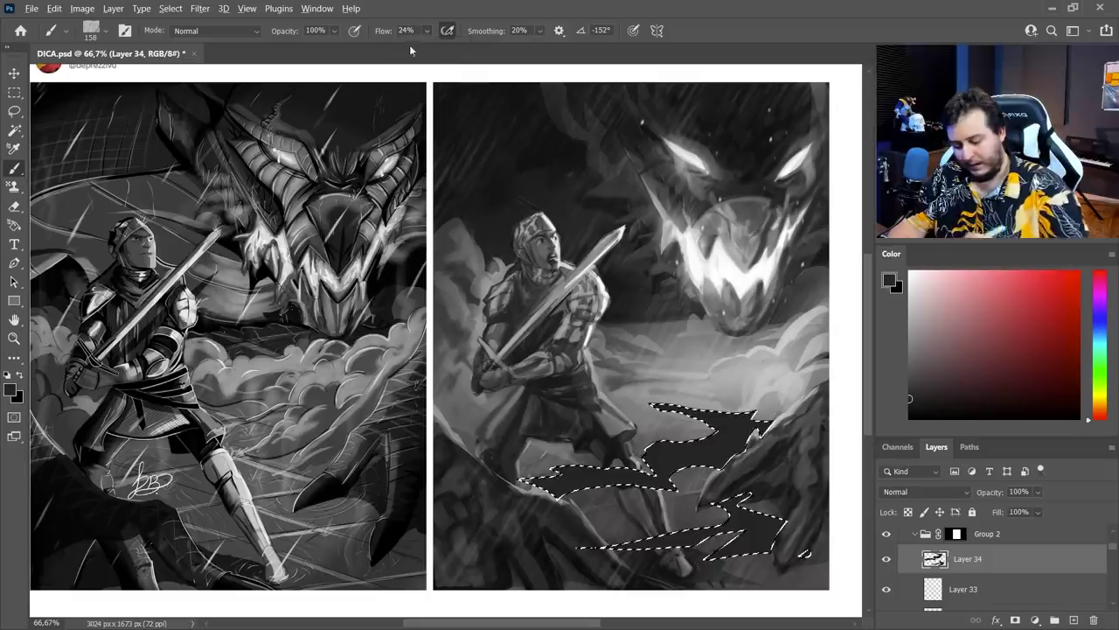
alt+click(722, 265)
drag(716, 409, 719, 528)
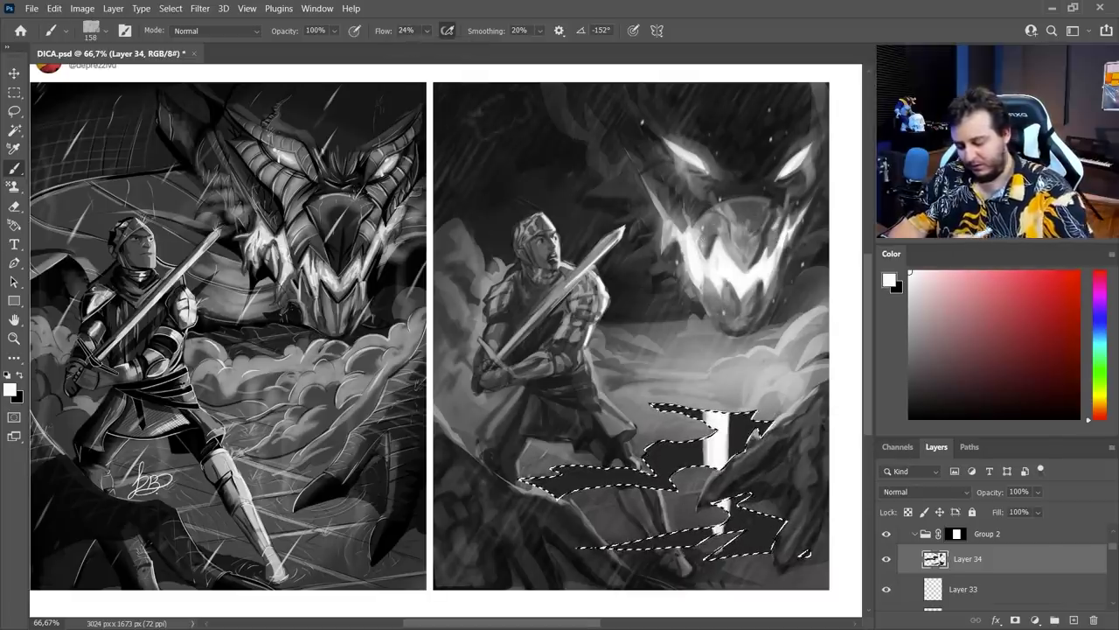
click(427, 31)
drag(424, 52, 416, 53)
drag(718, 419, 733, 538)
Blend sampled greys around the white reflection and across the rest of the puddles, and clear the selection.
alt+click(745, 188)
drag(680, 419, 639, 538)
drag(665, 454, 661, 529)
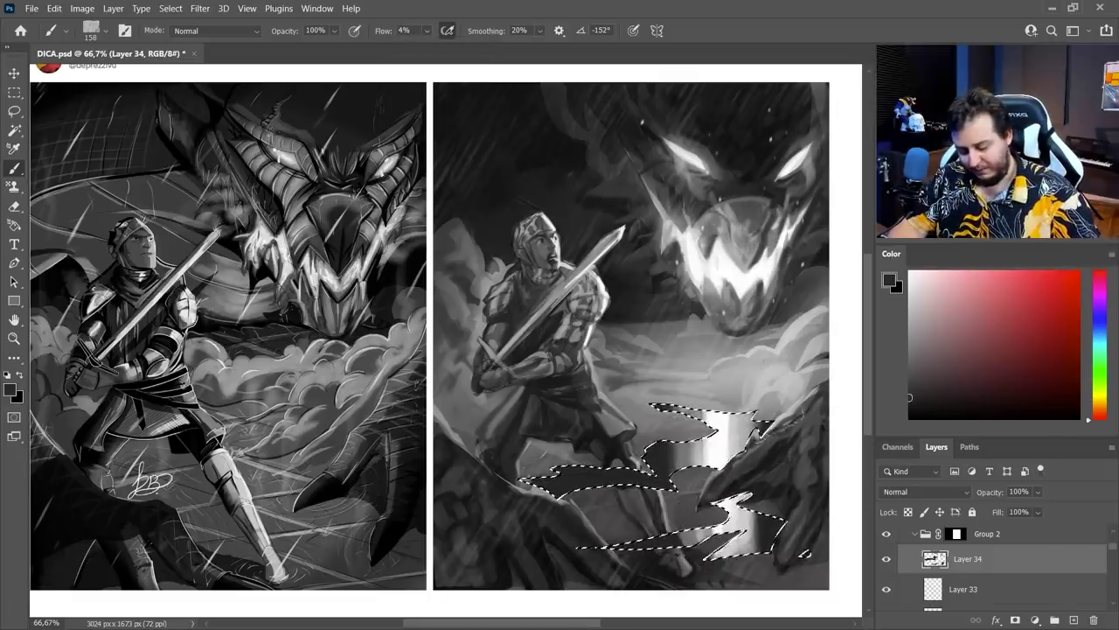
alt+click(794, 428)
drag(757, 429, 765, 547)
drag(649, 437, 654, 568)
alt+click(765, 526)
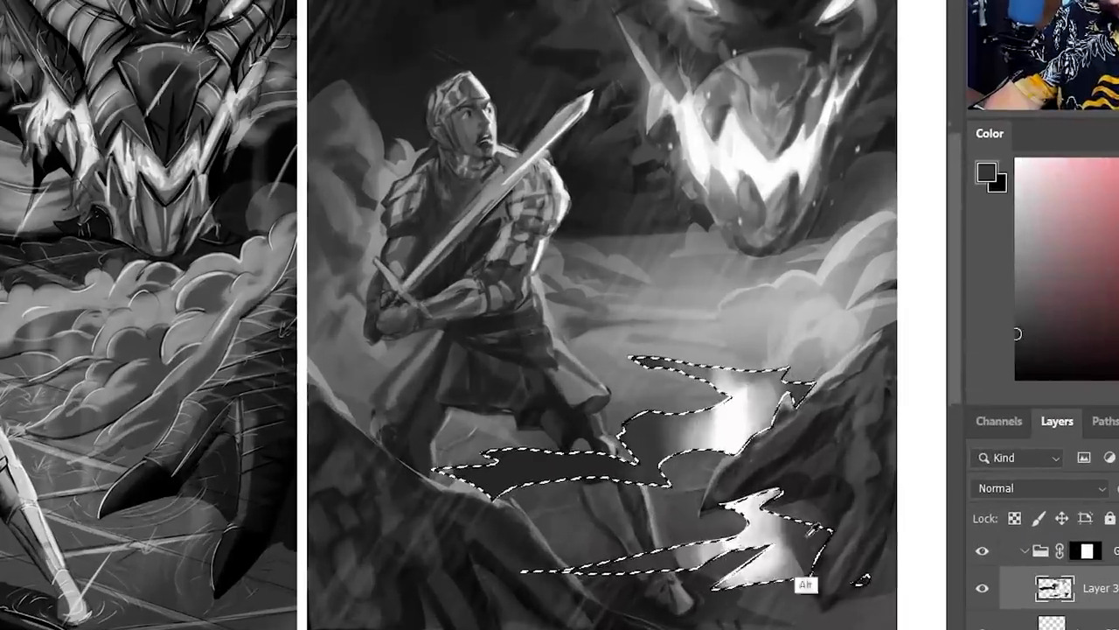
drag(764, 503, 759, 555)
alt+click(697, 445)
drag(603, 446, 554, 490)
key(ctrl+d)
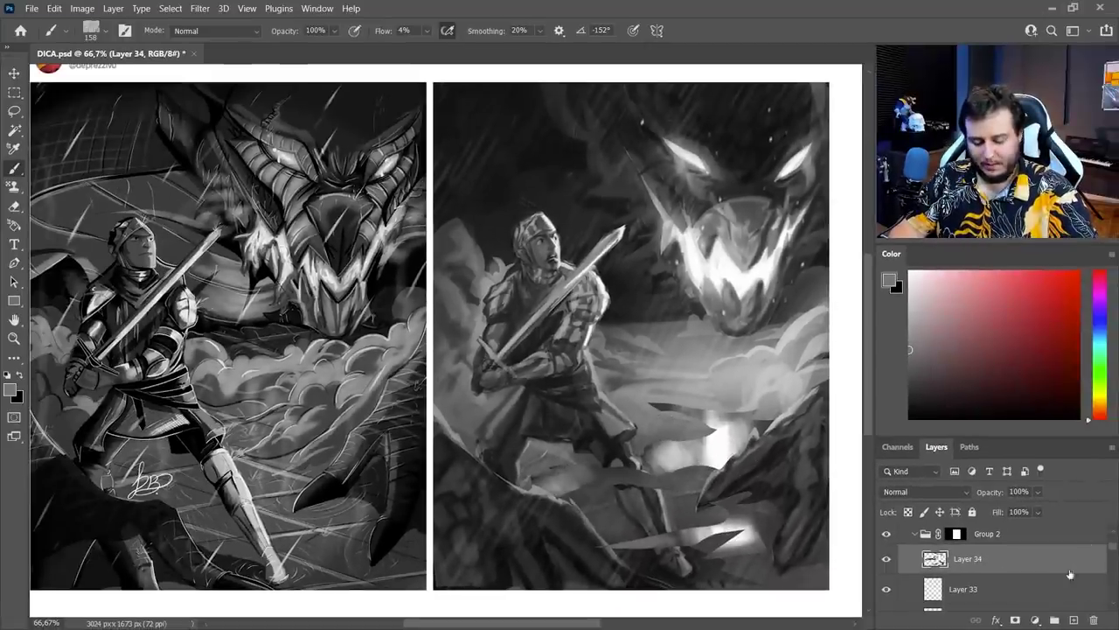
Lower the puddle layer's opacity to 71% and mask the puddles off the knight's front leg.
click(1038, 491)
click(1035, 511)
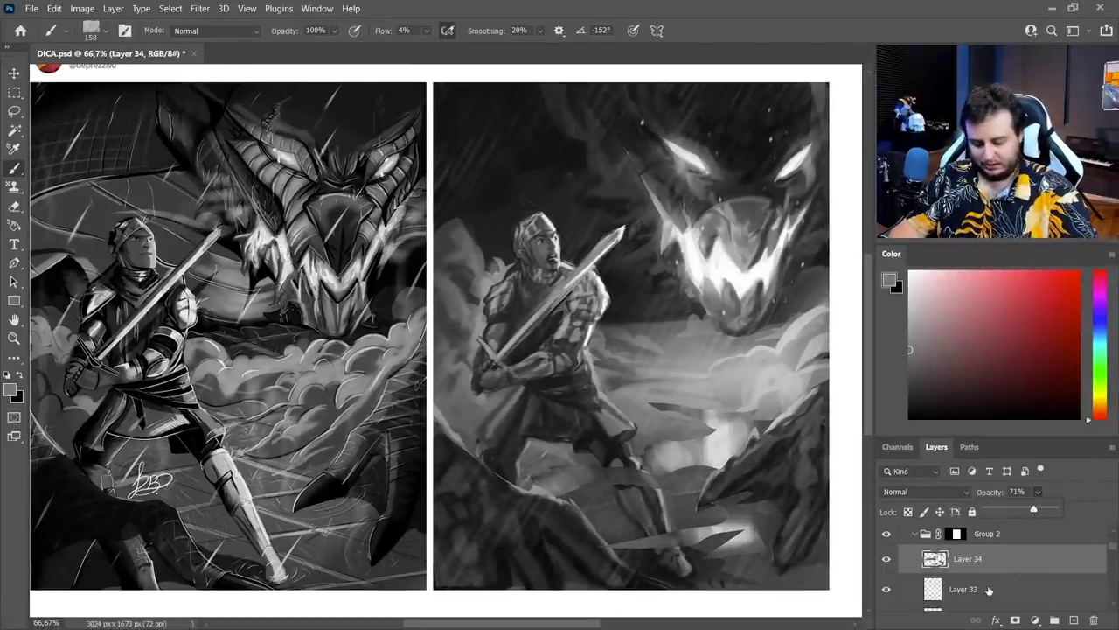
click(1015, 619)
key(d)
key(k)
key(l)
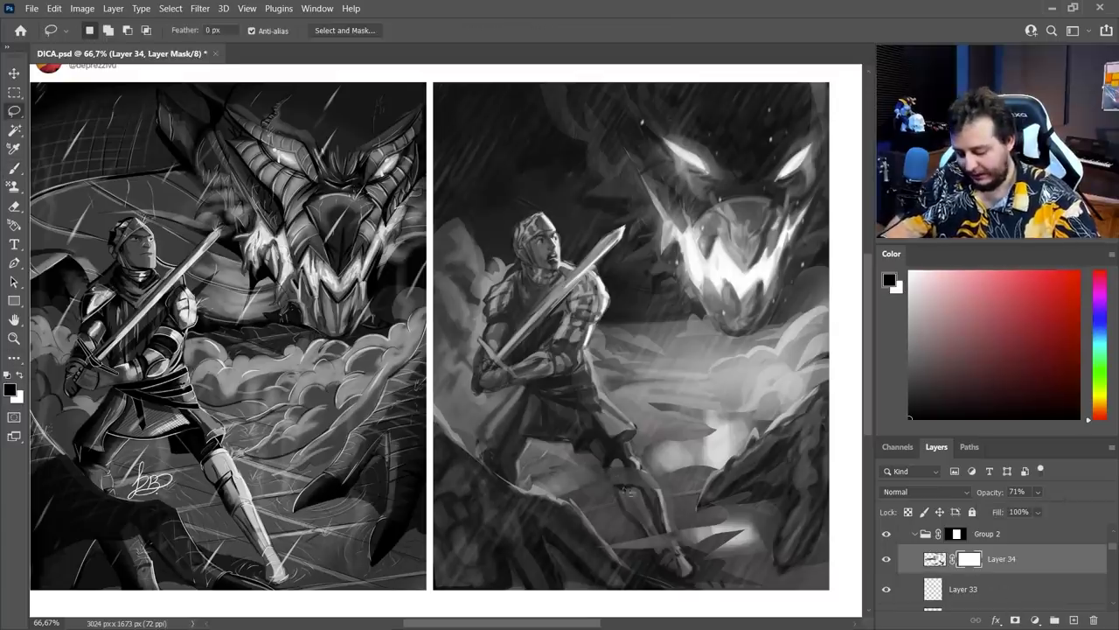
mouse_move(603, 463)
mouse_down()
mouse_move(647, 535)
mouse_move(688, 570)
mouse_move(615, 445)
mouse_up()
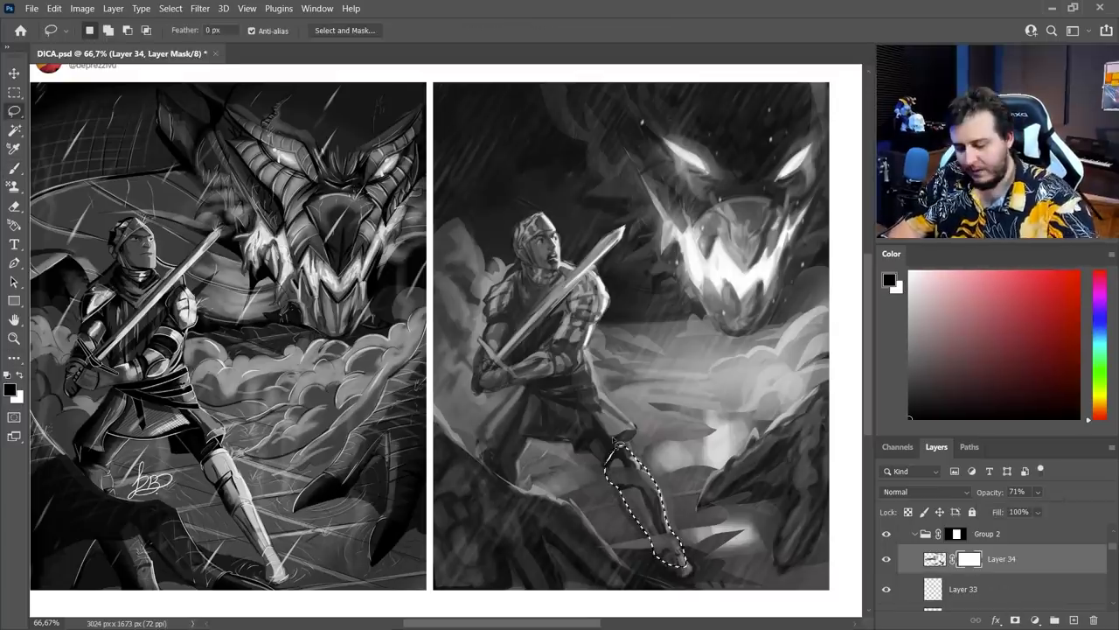
key(alt+BackSpace)
key(ctrl+d)
Add a new layer above the puddles and set up the Rascunho brush at 4 px with 78% flow and light grey.
click(1055, 619)
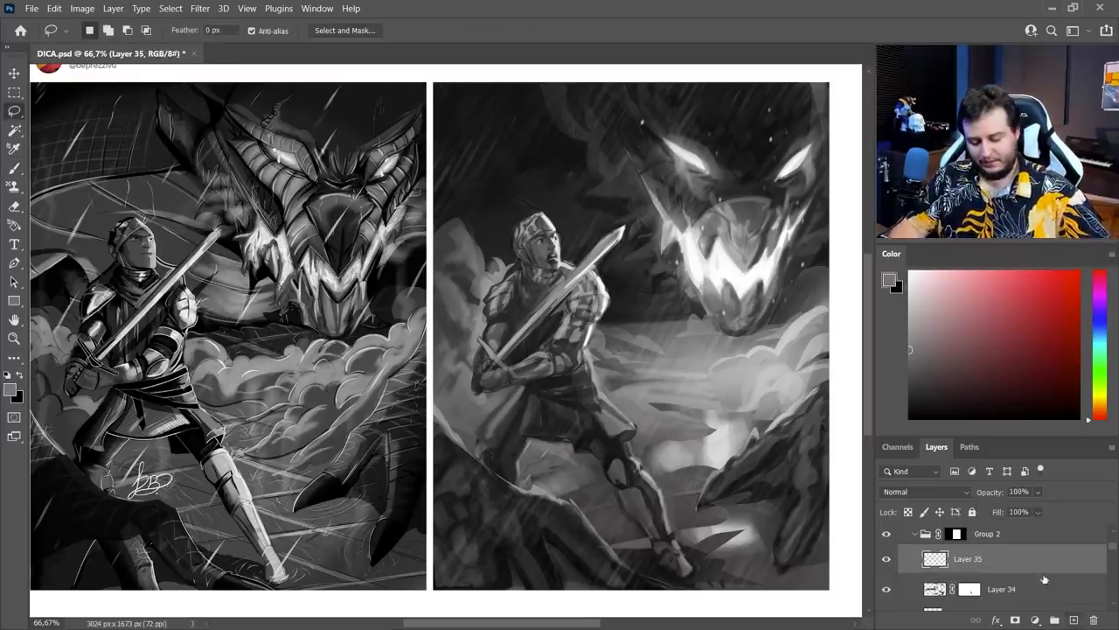
key(x)
key(b)
right_click(663, 420)
click(664, 421)
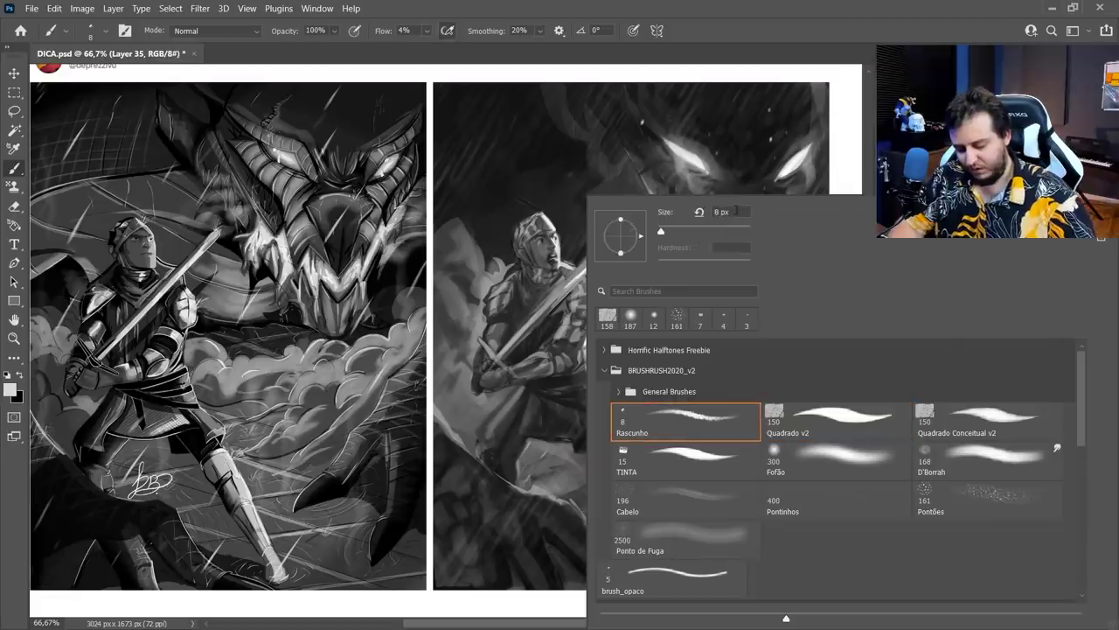
text(4)
key(Return)
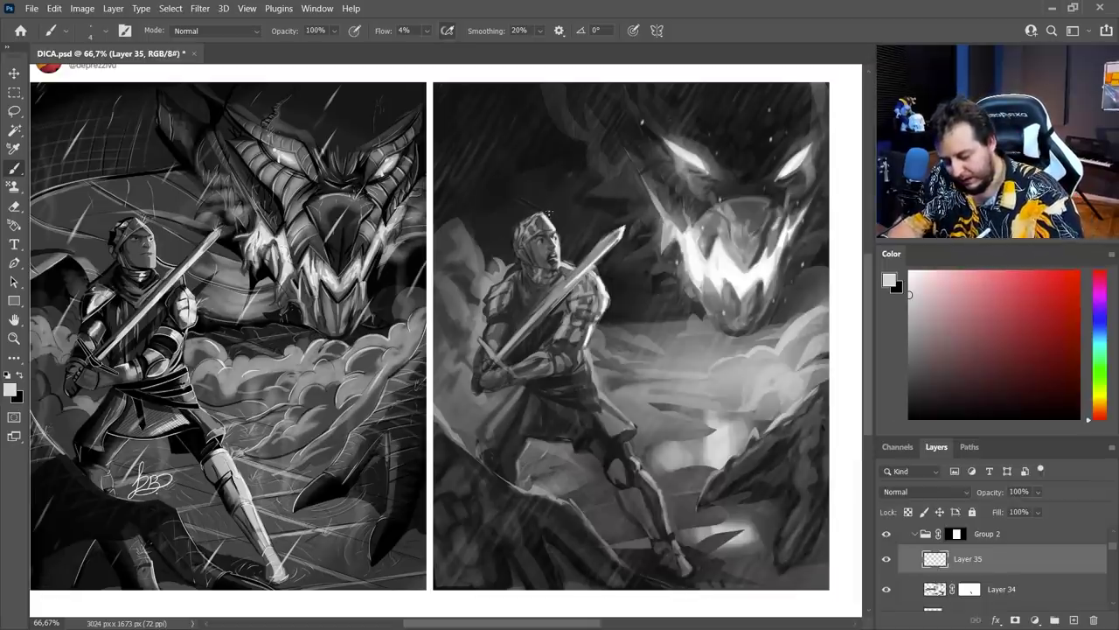
drag(427, 31, 483, 58)
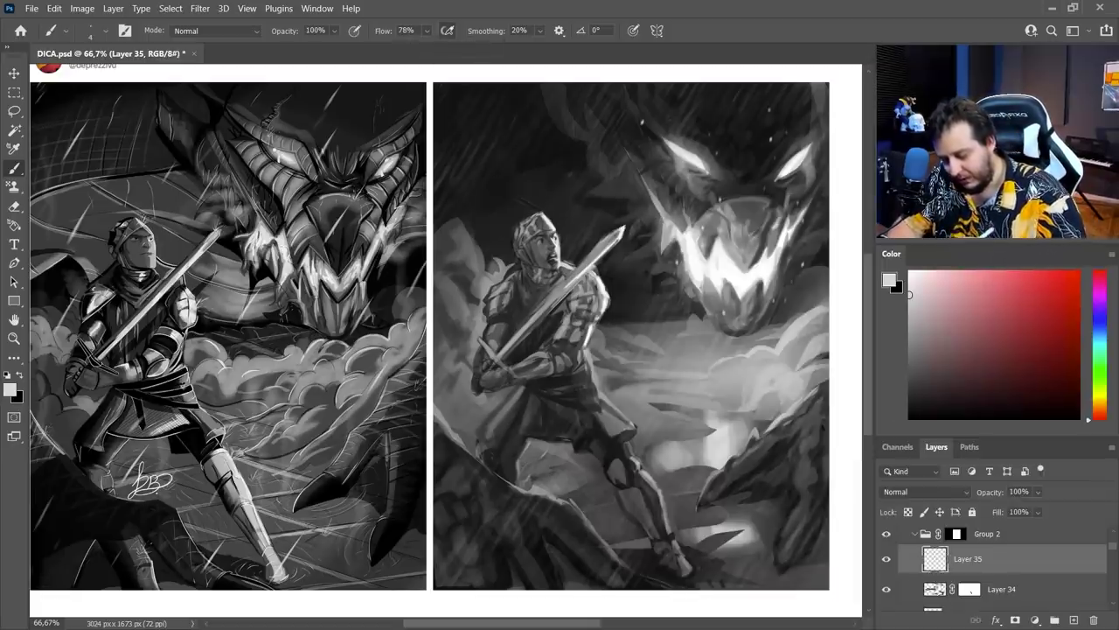
Draw tiny light rain splashes along the knight's lit arm and side and around the dragon's mouth.
drag(607, 282, 615, 300)
drag(598, 359, 603, 353)
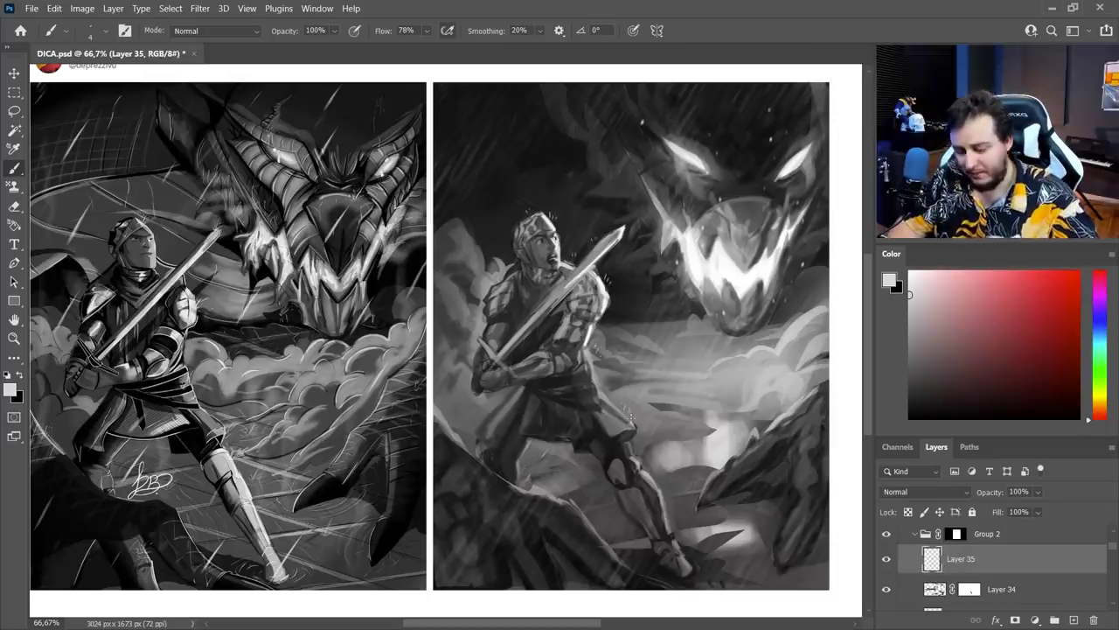
drag(737, 197, 738, 193)
drag(725, 300, 727, 296)
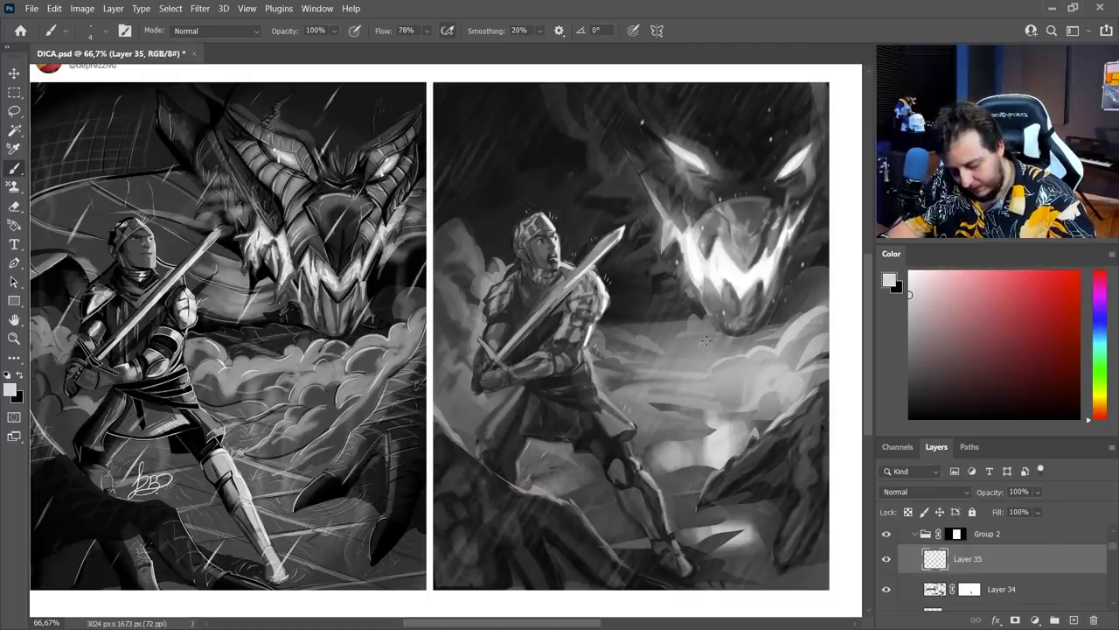
Draw thin light ripple rings from the raindrops over the puddles and the ground around the knight's leg.
mouse_move(693, 440)
mouse_down()
mouse_move(703, 452)
mouse_move(664, 455)
mouse_up()
drag(678, 443, 732, 418)
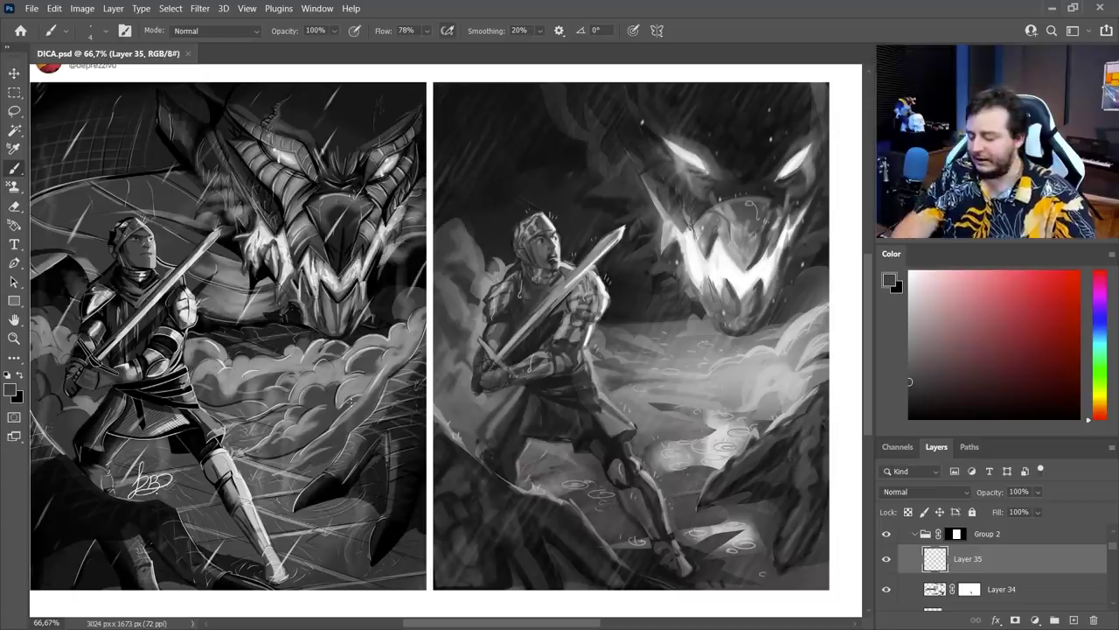
drag(318, 315, 337, 323)
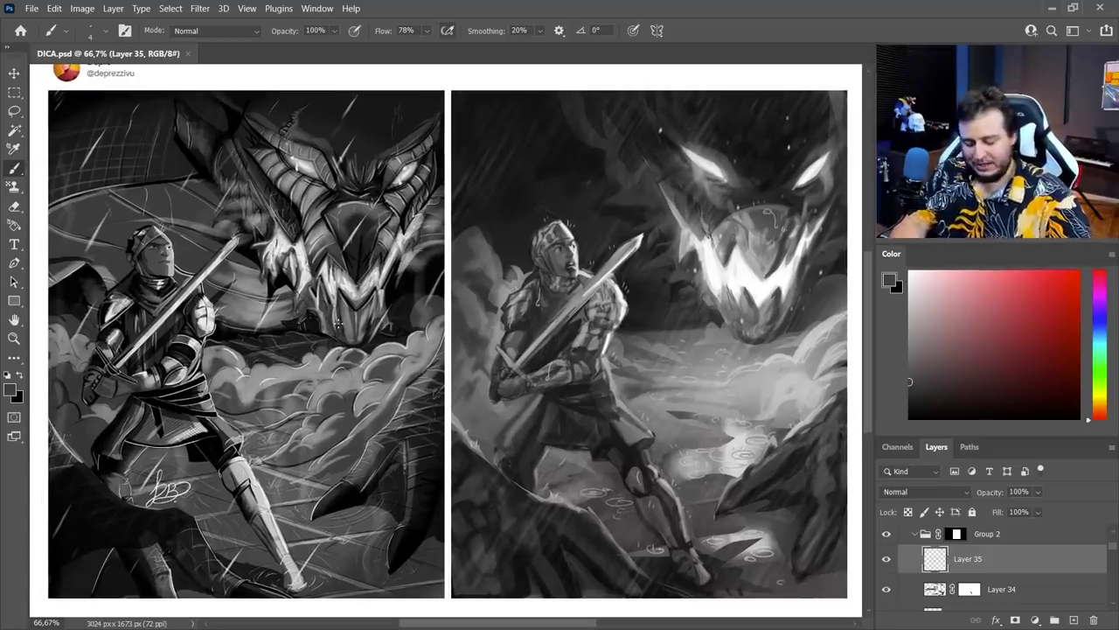